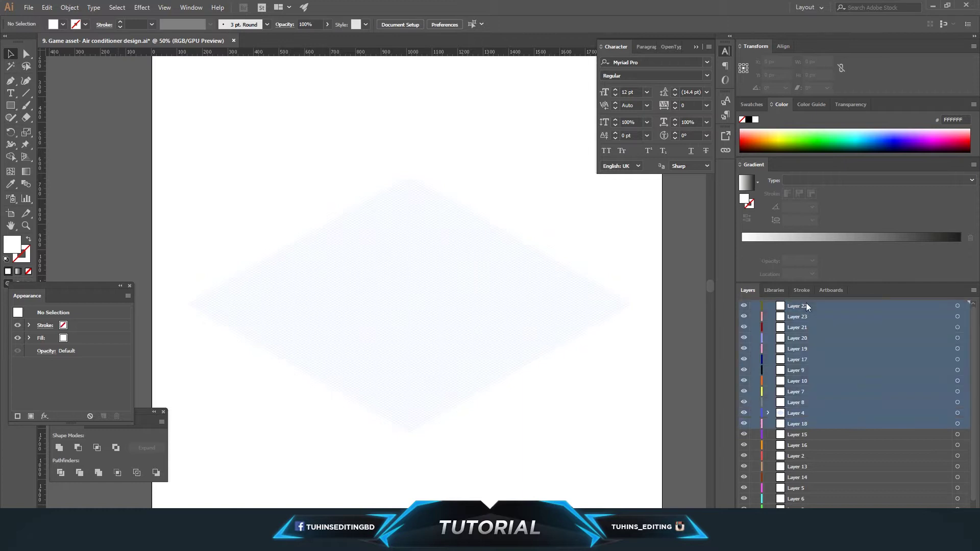
- Delete the selected layers, from Layer 22 down to Layer 18, together with their artwork, and save the document
{"action": "left_click", "coordinate": [969, 525]}
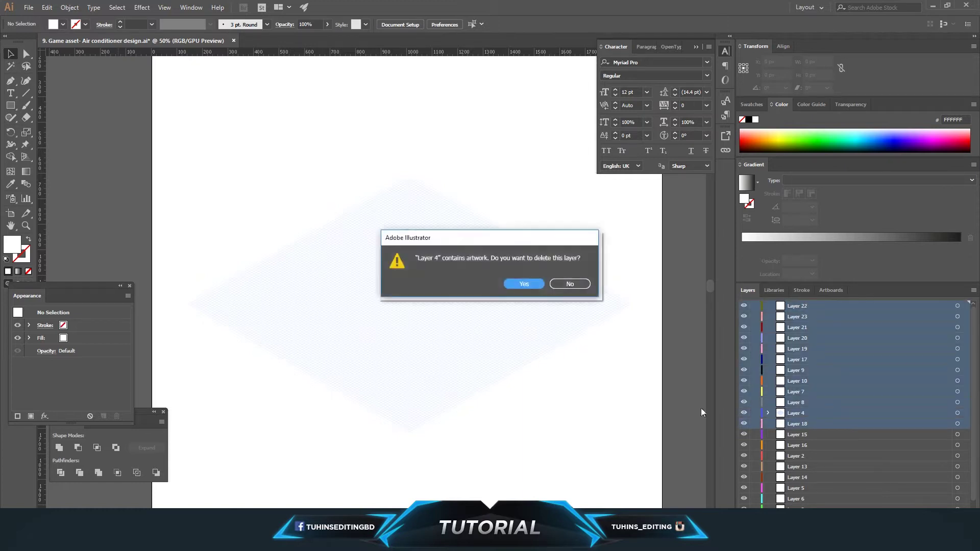
{"action": "left_click", "coordinate": [524, 284]}
{"action": "left_click", "coordinate": [29, 7]}
{"action": "left_click", "coordinate": [46, 85]}
{"action": "left_click", "coordinate": [744, 403]}
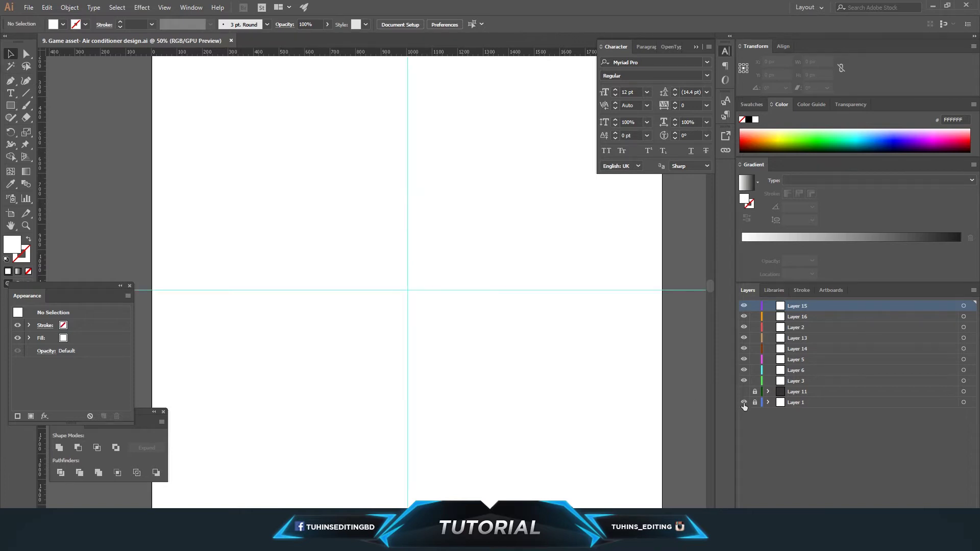
- Draw a circle about 200 px in diameter on Layer 14, above and beside the centre guides' intersection
{"action": "left_click", "coordinate": [787, 350]}
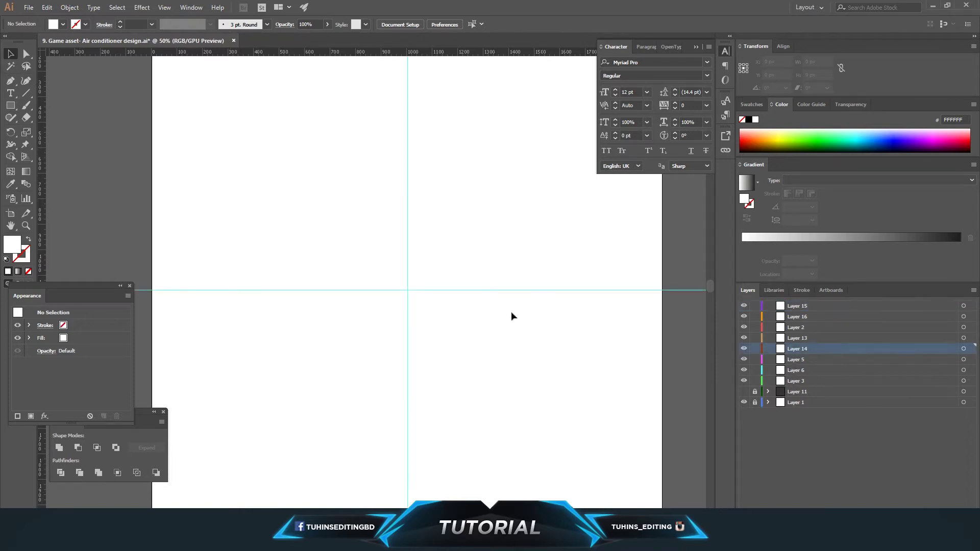
{"action": "key", "text": "ctrl+equal"}
{"action": "key", "text": "ctrl+equal"}
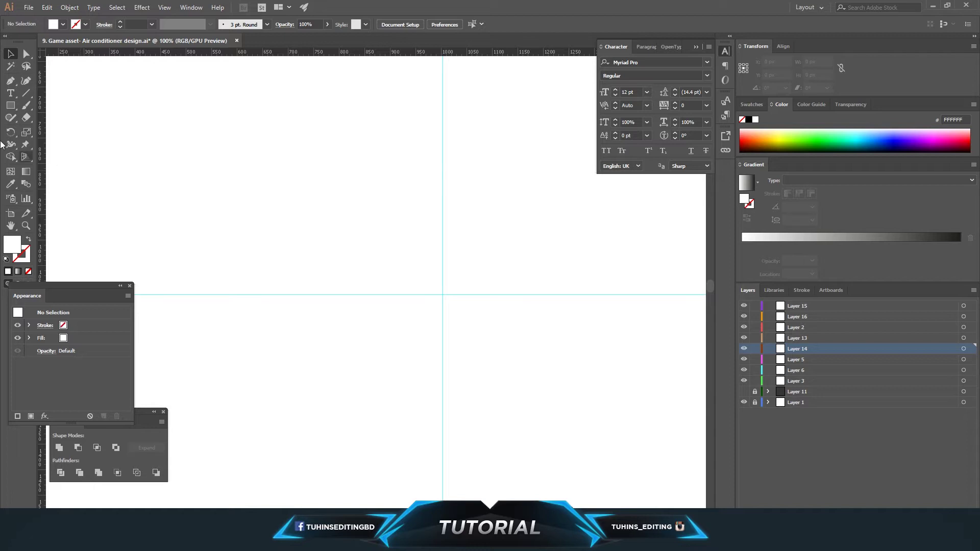
{"action": "left_click", "coordinate": [10, 105]}
{"action": "left_click", "coordinate": [44, 131]}
{"action": "left_click_drag", "start_coordinate": [367, 252], "coordinate": [400, 304]}
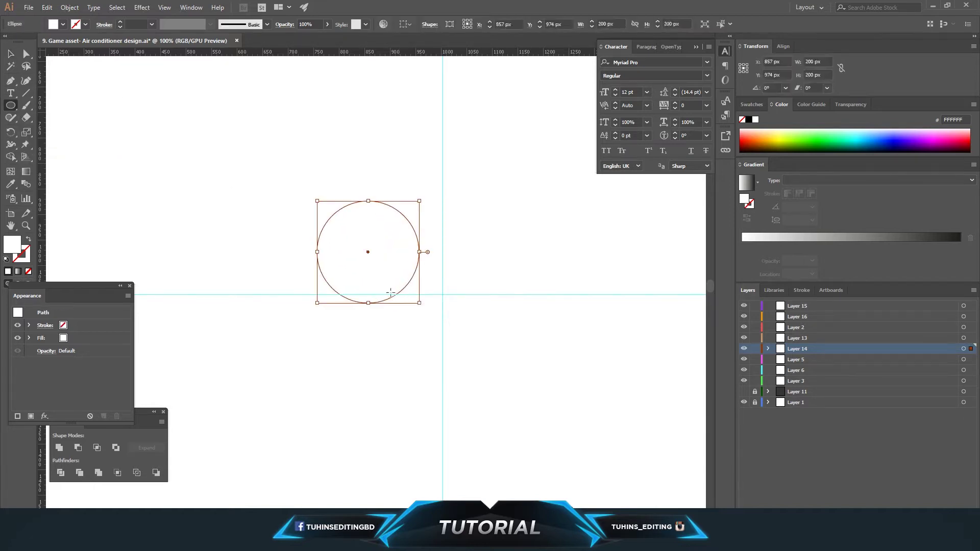
- Fill the circle with muted blue 55708E and show the dark background on Layer 11
{"action": "double_click", "coordinate": [15, 246]}
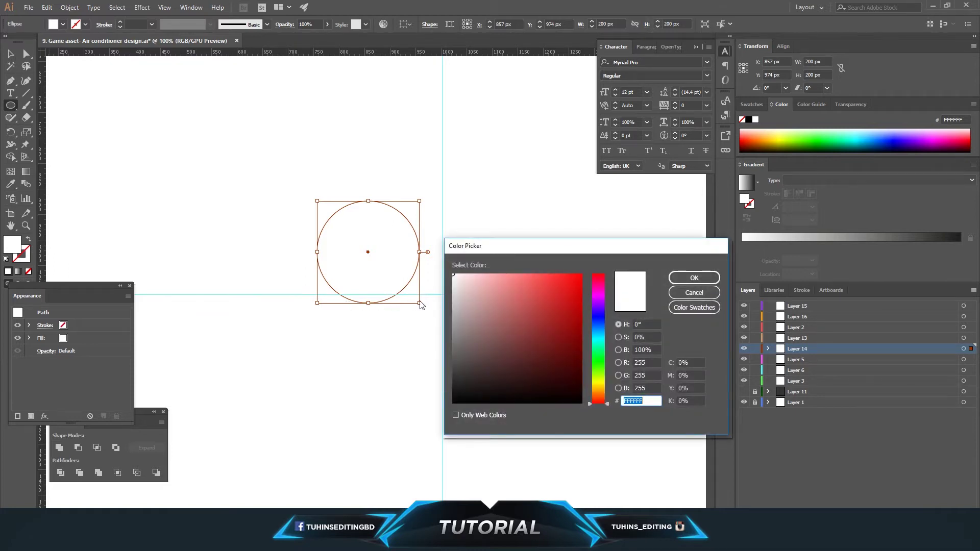
{"action": "left_click_drag", "start_coordinate": [599, 339], "coordinate": [598, 326]}
{"action": "left_click", "coordinate": [502, 329]}
{"action": "left_click_drag", "start_coordinate": [502, 328], "coordinate": [505, 332]}
{"action": "left_click", "coordinate": [694, 278]}
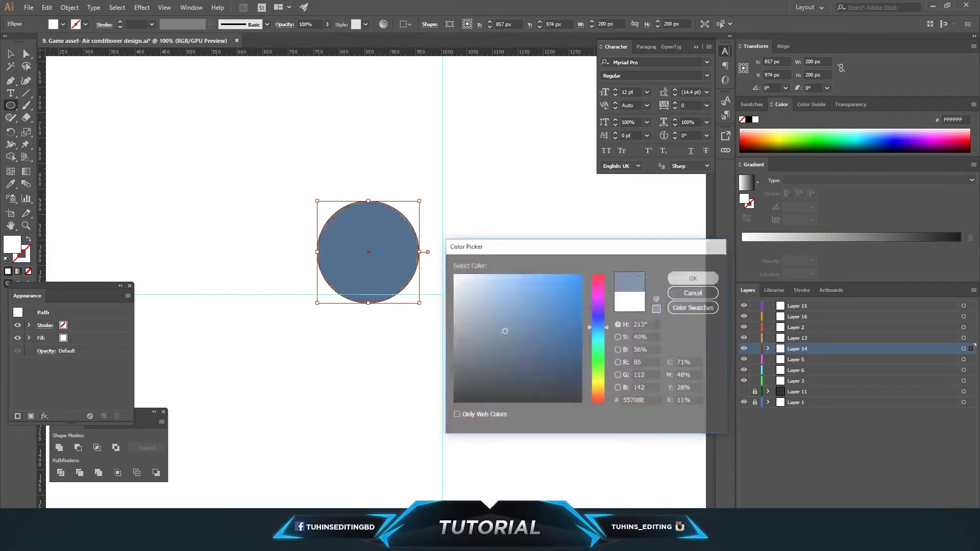
{"action": "left_click", "coordinate": [9, 54]}
{"action": "left_click", "coordinate": [345, 103]}
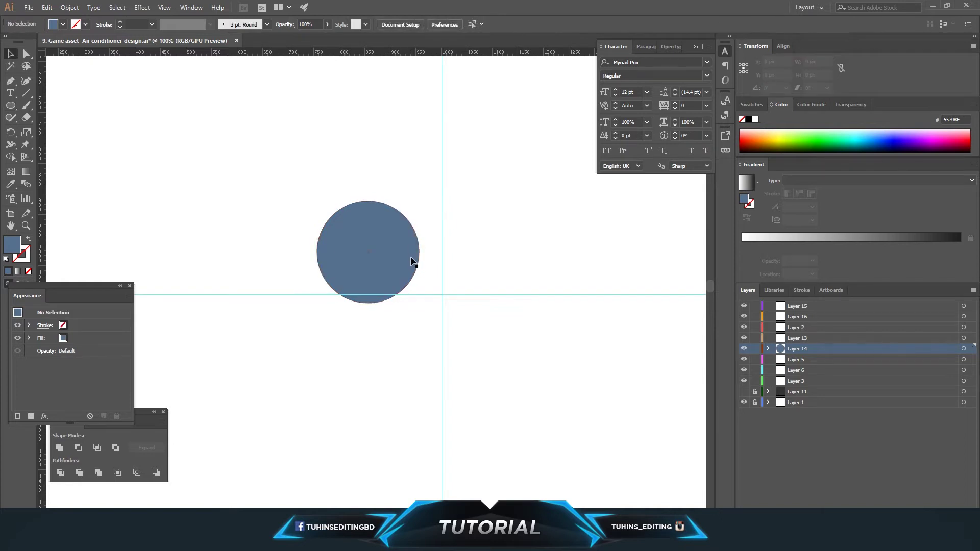
{"action": "left_click", "coordinate": [741, 390]}
- Paste a copy of the blue circle in place on Layer 5 and enlarge it about its centre to about 227 px
{"action": "left_click", "coordinate": [392, 244]}
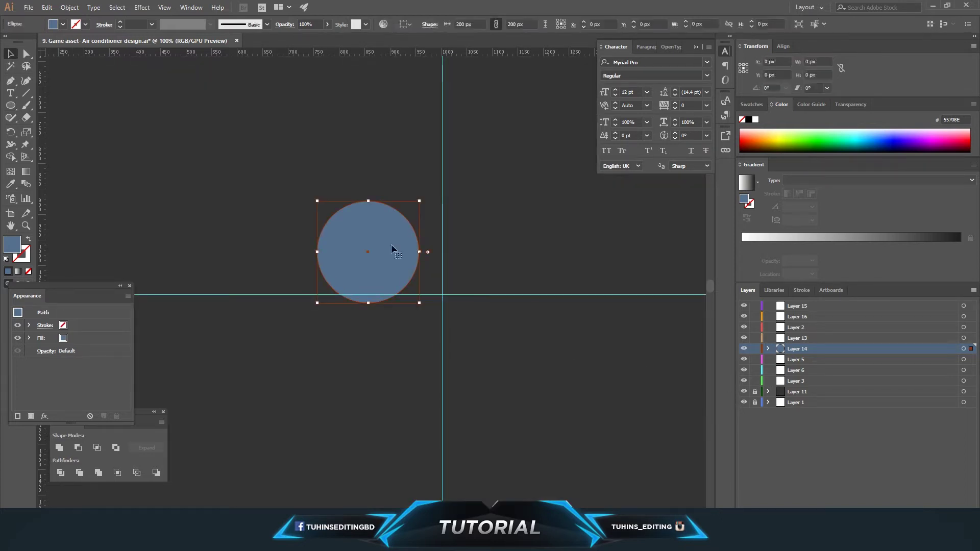
{"action": "left_click", "coordinate": [799, 361]}
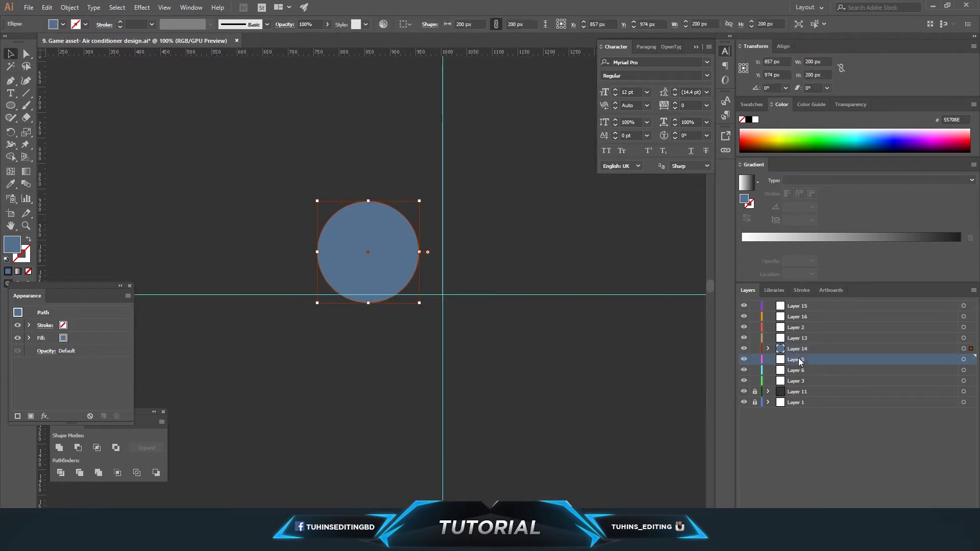
{"action": "left_click", "coordinate": [47, 7]}
{"action": "left_click", "coordinate": [81, 98]}
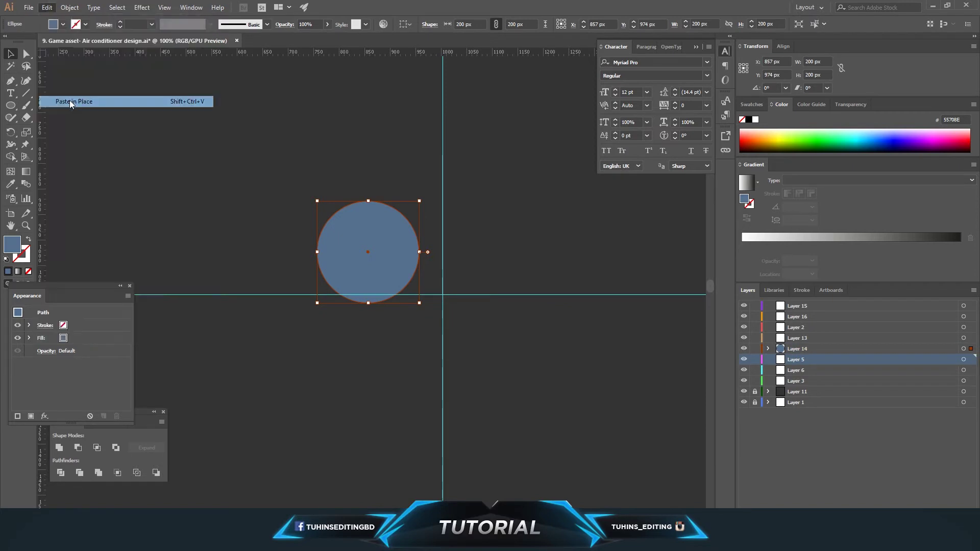
{"action": "left_click_drag", "start_coordinate": [420, 303], "coordinate": [429, 309]}
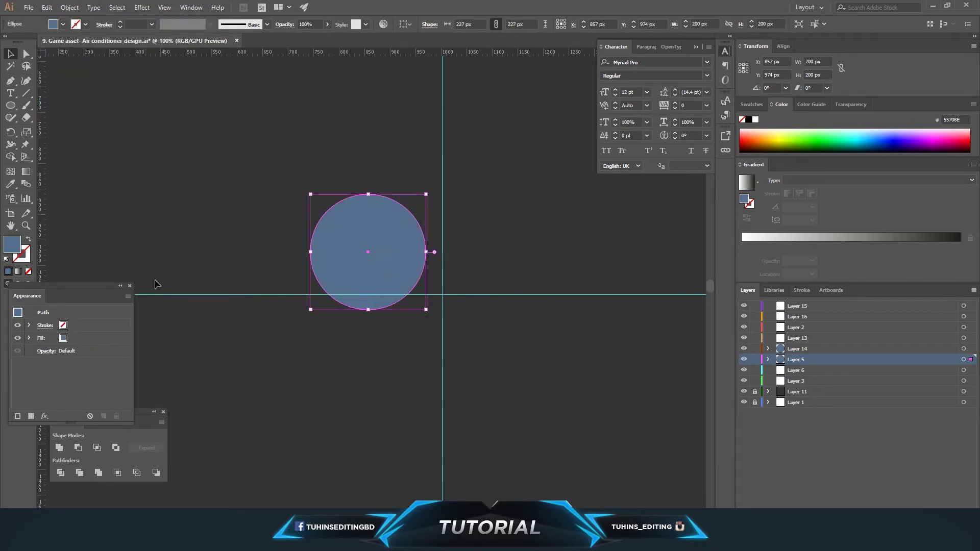
- Fill the enlarged circle on Layer 5 with white FFFFFF
{"action": "double_click", "coordinate": [14, 246]}
{"action": "type", "text": "ffffff"}
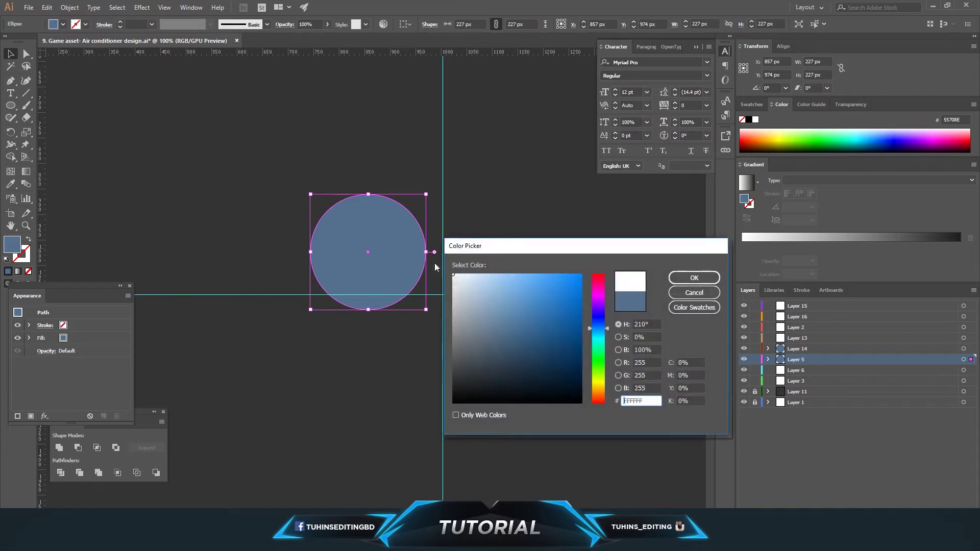
{"action": "left_click", "coordinate": [694, 277]}
{"action": "left_click", "coordinate": [509, 270]}
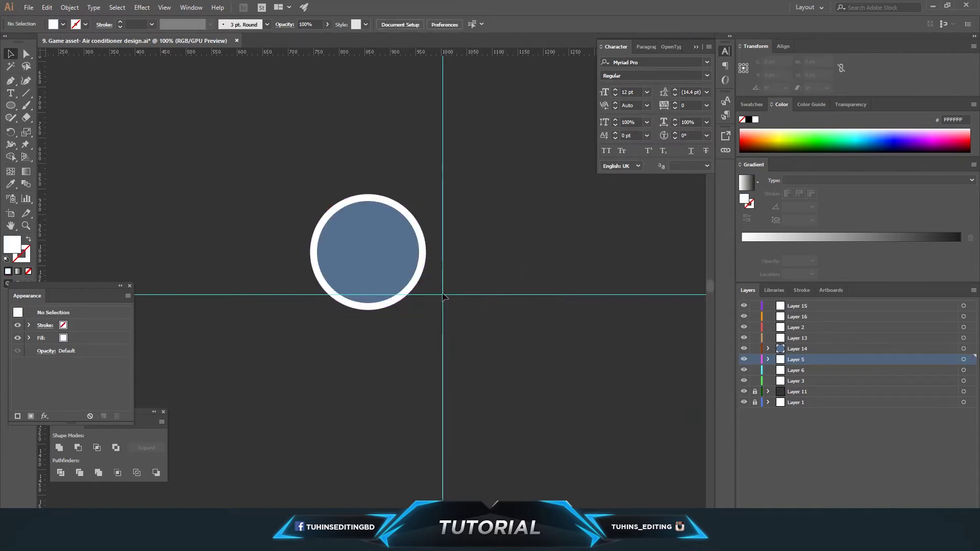
- Shrink the white circle slightly about its centre so that it forms a thinner ring around the blue circle
{"action": "left_click", "coordinate": [410, 293]}
{"action": "left_click_drag", "start_coordinate": [427, 309], "coordinate": [433, 303]}
{"action": "left_click", "coordinate": [497, 290]}
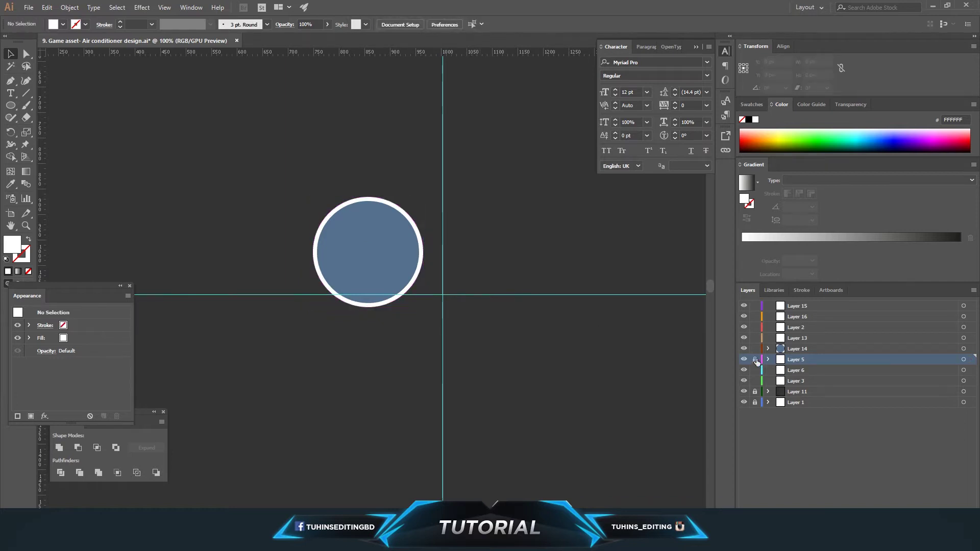
- Lock Layer 5 and Layer 14, and paste the copied blue circle in place on Layer 2
{"action": "left_click", "coordinate": [756, 359]}
{"action": "left_click", "coordinate": [755, 349]}
{"action": "left_click", "coordinate": [785, 328]}
{"action": "scroll", "coordinate": [505, 310], "scroll_direction": "up", "scroll_amount": 1}
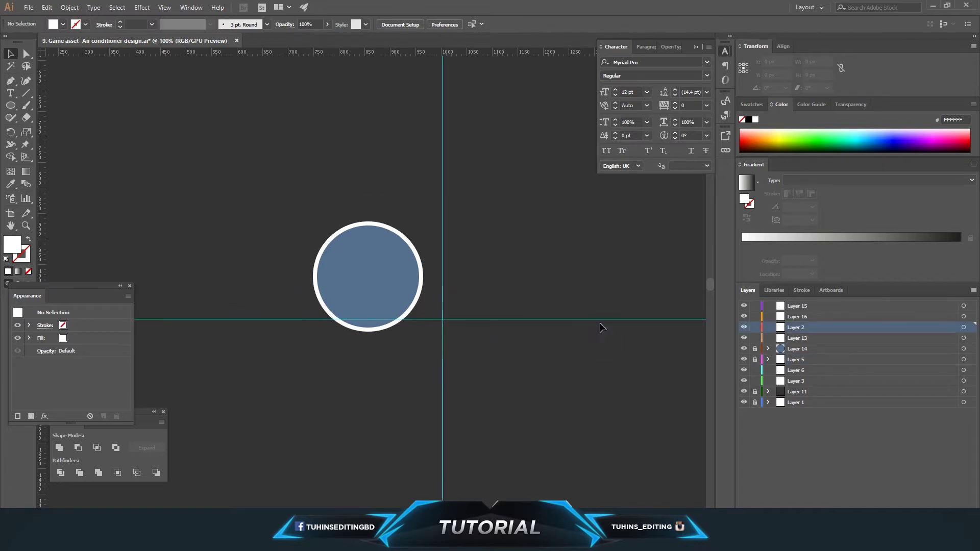
{"action": "left_click", "coordinate": [47, 7]}
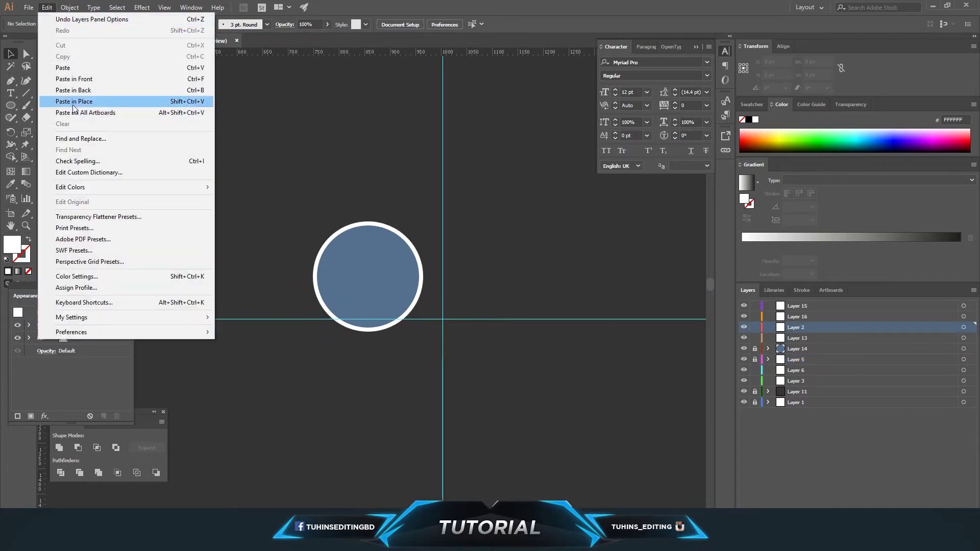
{"action": "left_click", "coordinate": [76, 101]}
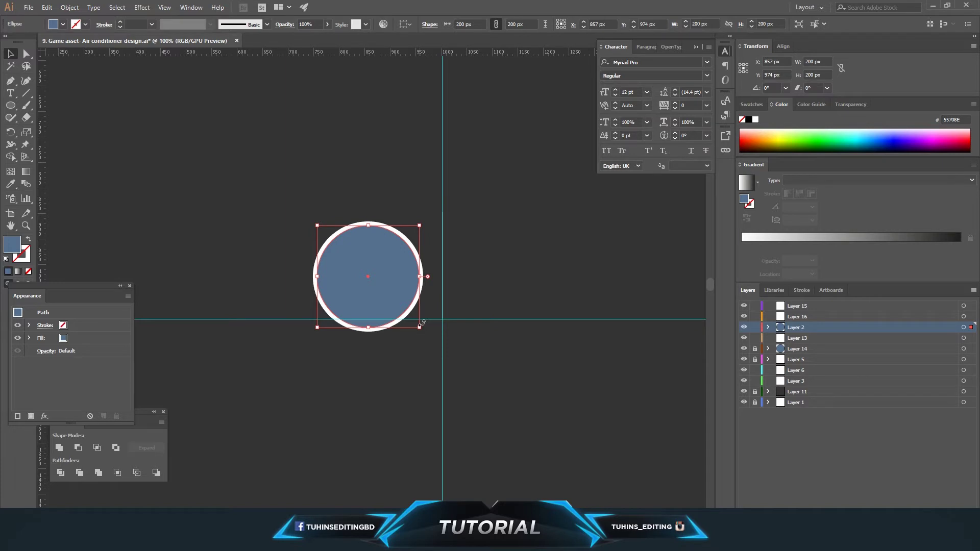
- Fill the circle on Layer 2 with darker blue 3B5872 and shrink it about its centre to about 52 px
{"action": "double_click", "coordinate": [13, 249]}
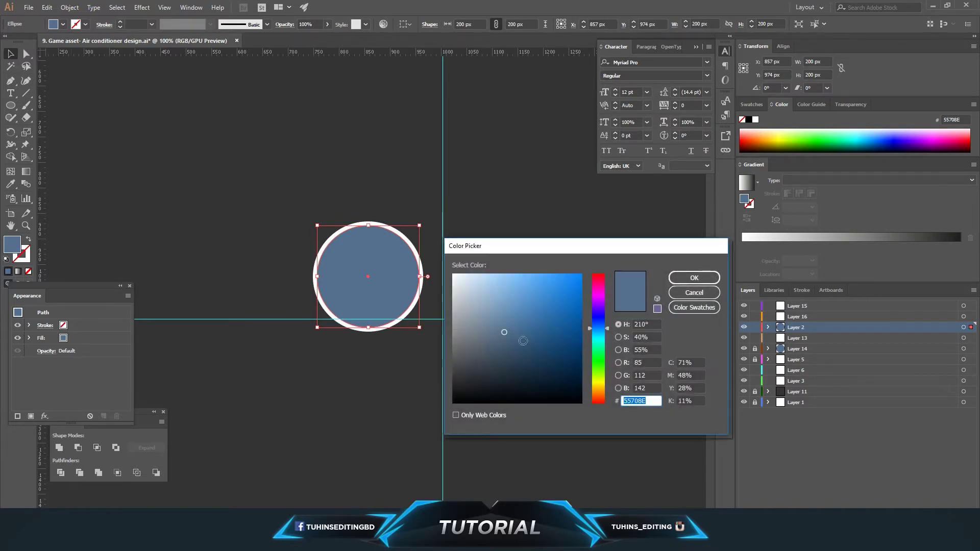
{"action": "left_click", "coordinate": [516, 346]}
{"action": "left_click", "coordinate": [686, 278]}
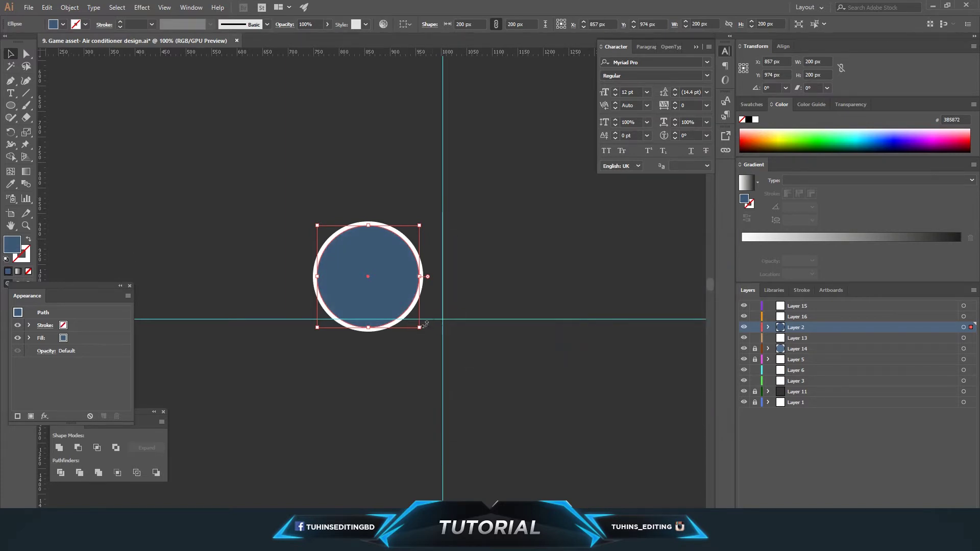
{"action": "left_click_drag", "start_coordinate": [368, 277], "coordinate": [395, 280]}
{"action": "left_click", "coordinate": [498, 281]}
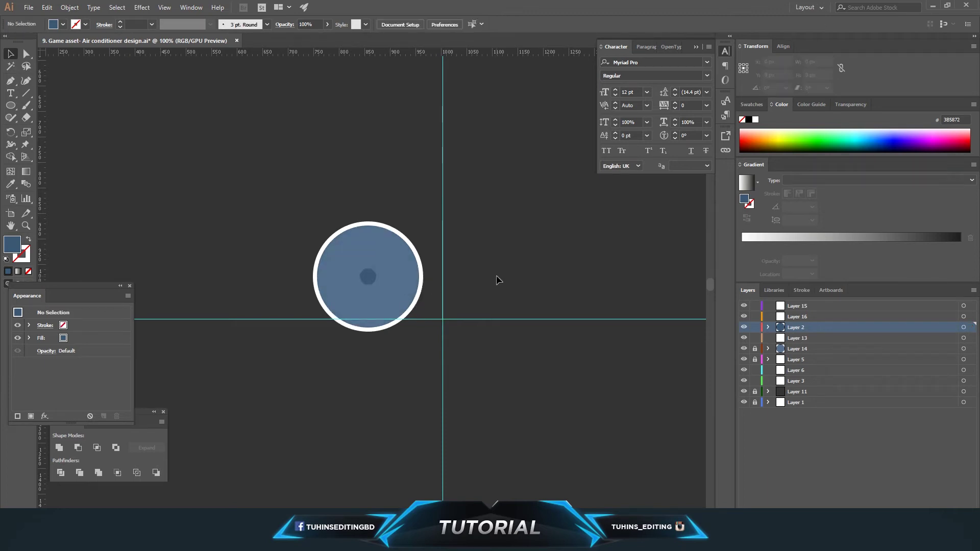
{"action": "left_click", "coordinate": [367, 284]}
{"action": "mouse_move", "coordinate": [378, 286]}
{"action": "left_mouse_down"}
{"action": "mouse_move", "coordinate": [394, 289]}
{"action": "mouse_move", "coordinate": [381, 289]}
{"action": "left_mouse_up"}
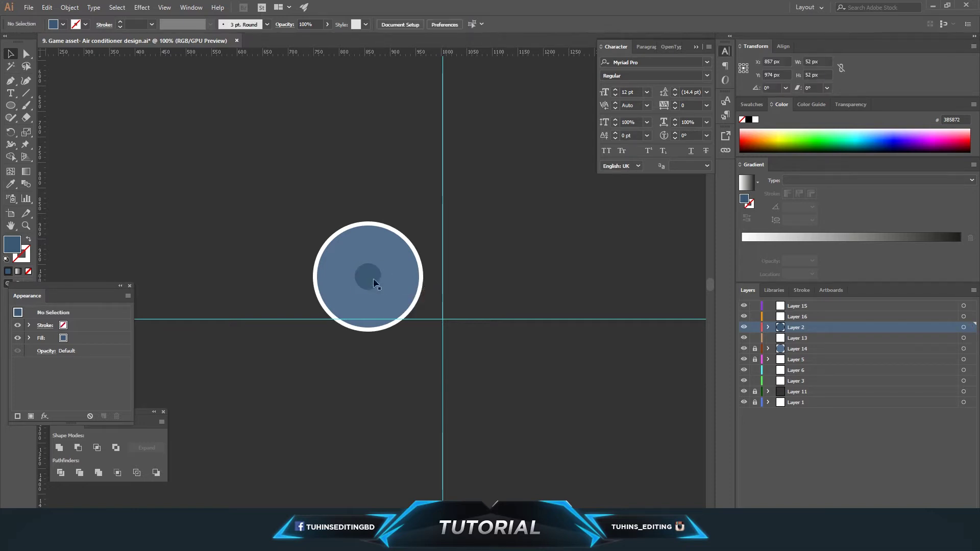
- Paste a copy of the small dark blue circle in place and shrink it about its centre to about 37 px
{"action": "left_click", "coordinate": [47, 7]}
{"action": "left_click", "coordinate": [64, 57]}
{"action": "left_click", "coordinate": [47, 8]}
{"action": "left_click", "coordinate": [73, 102]}
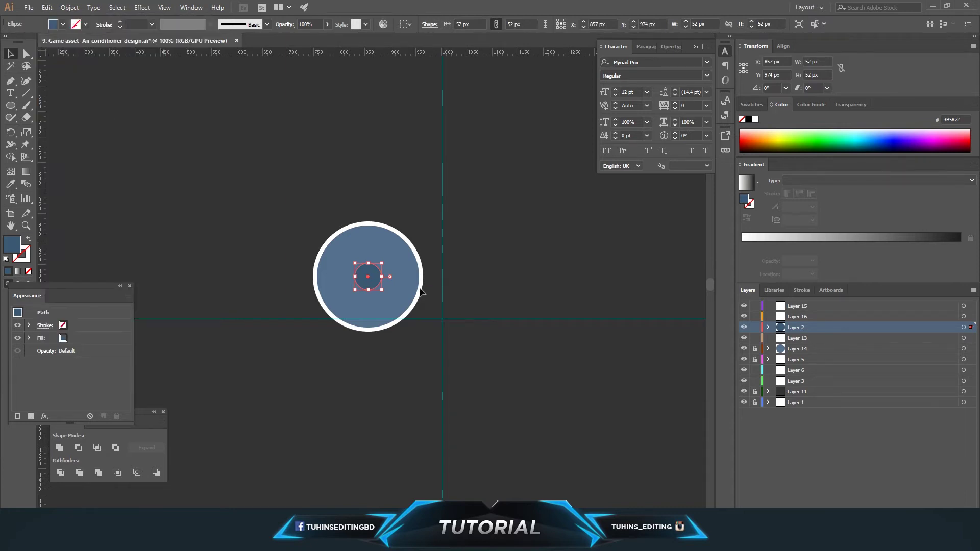
{"action": "left_click_drag", "start_coordinate": [382, 289], "coordinate": [380, 289]}
{"action": "left_click", "coordinate": [398, 281]}
{"action": "left_click", "coordinate": [371, 280]}
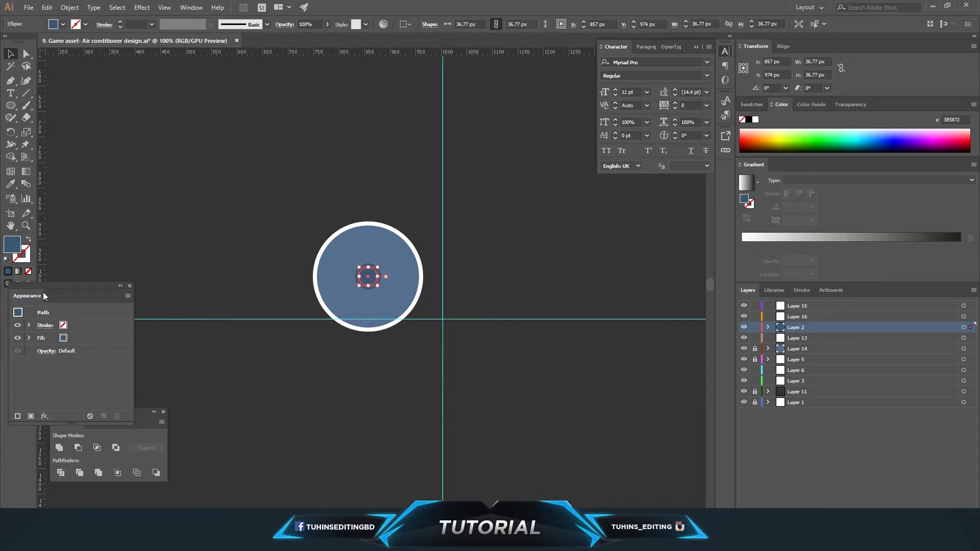
- Fill the smallest centre circle with light grey-blue A6B5BF
{"action": "double_click", "coordinate": [11, 246]}
{"action": "left_click_drag", "start_coordinate": [475, 310], "coordinate": [469, 307]}
{"action": "left_click", "coordinate": [694, 278]}
{"action": "left_click", "coordinate": [511, 271]}
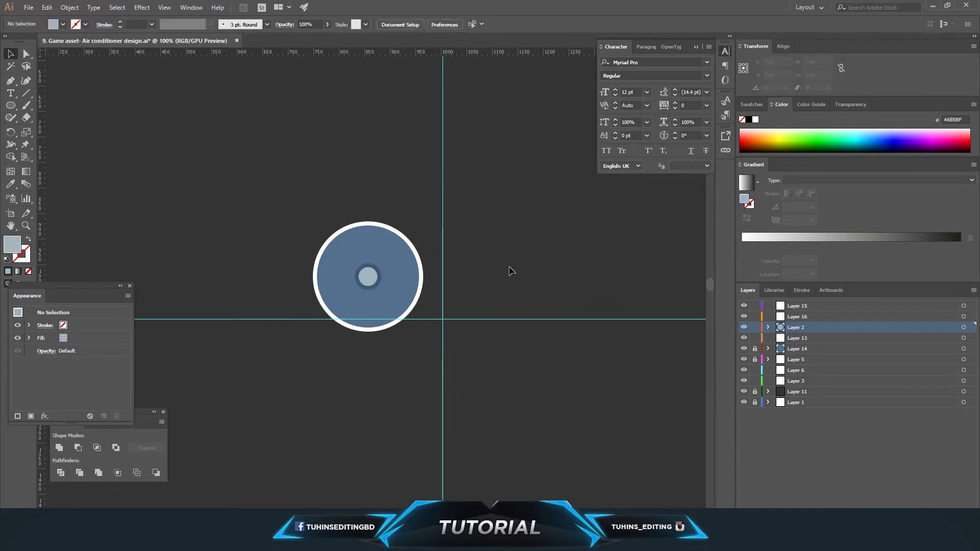
- Lock Layer 2 and draw the curved left and upper edges of a fan blade on Layer 13 with the Pen tool, starting at the hub
{"action": "scroll", "coordinate": [511, 271], "scroll_direction": "up", "scroll_amount": 2}
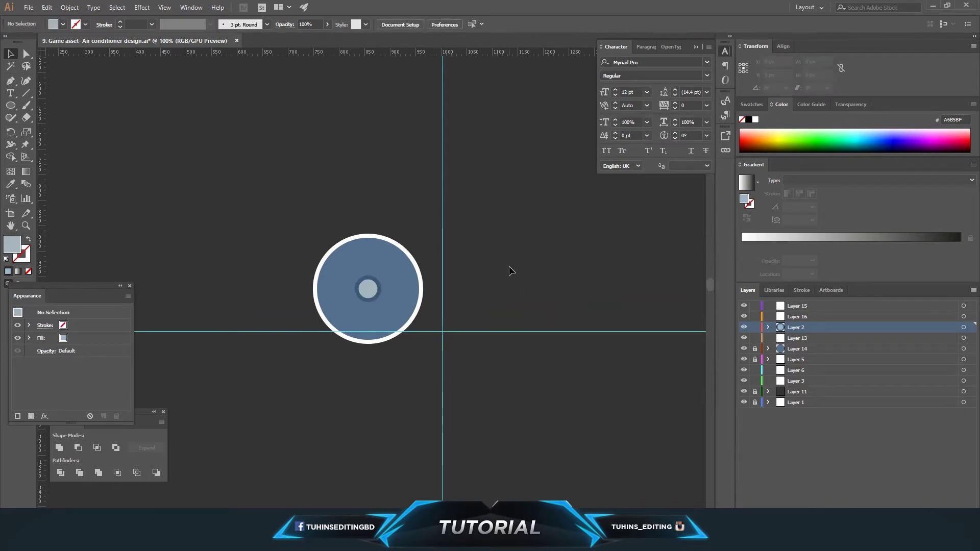
{"action": "left_click", "coordinate": [755, 327]}
{"action": "left_click", "coordinate": [793, 341]}
{"action": "key", "text": "ctrl+plus"}
{"action": "key", "text": "ctrl+plus"}
{"action": "key", "text": "ctrl+plus"}
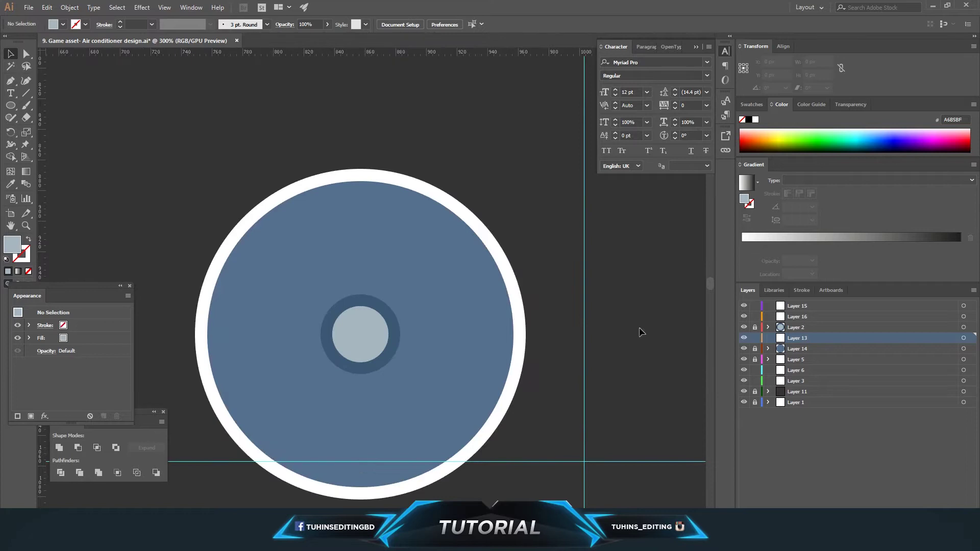
{"action": "key", "text": "p"}
{"action": "left_click", "coordinate": [348, 325]}
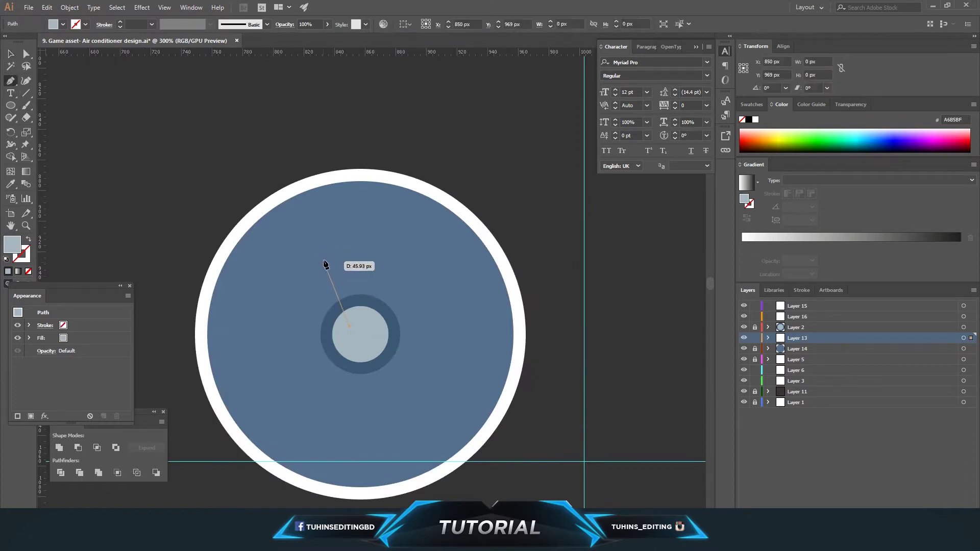
{"action": "left_click_drag", "start_coordinate": [320, 238], "coordinate": [360, 198]}
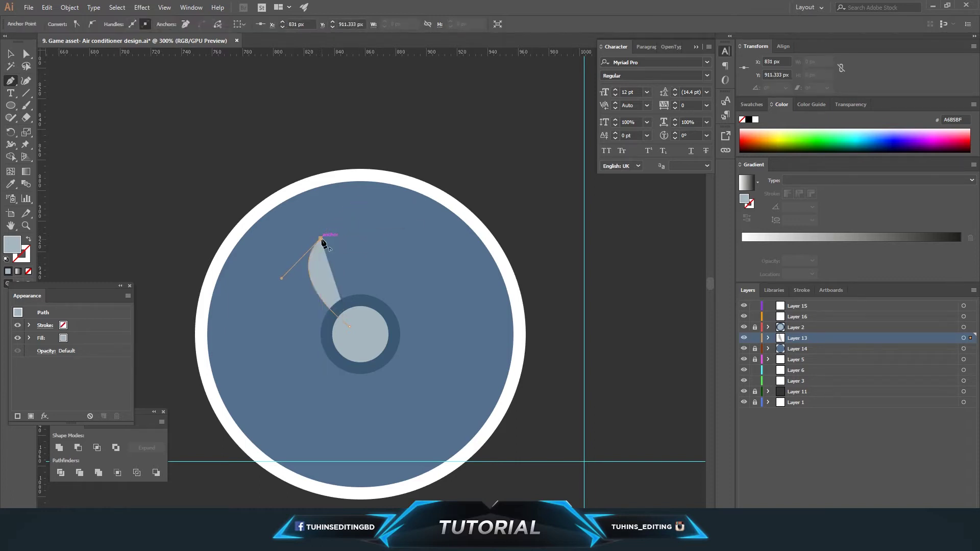
{"action": "left_click", "coordinate": [321, 239]}
{"action": "left_click_drag", "start_coordinate": [401, 239], "coordinate": [442, 268]}
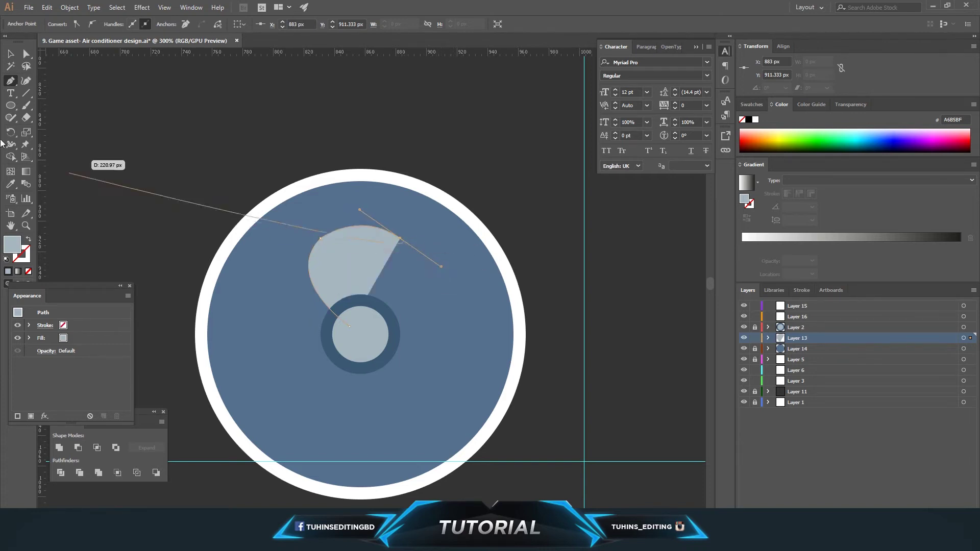
- Smooth the blade's upper-left corner and continue its outline with a rounded tip and curved right edge back to the hub
{"action": "left_click_drag", "start_coordinate": [10, 118], "coordinate": [51, 142]}
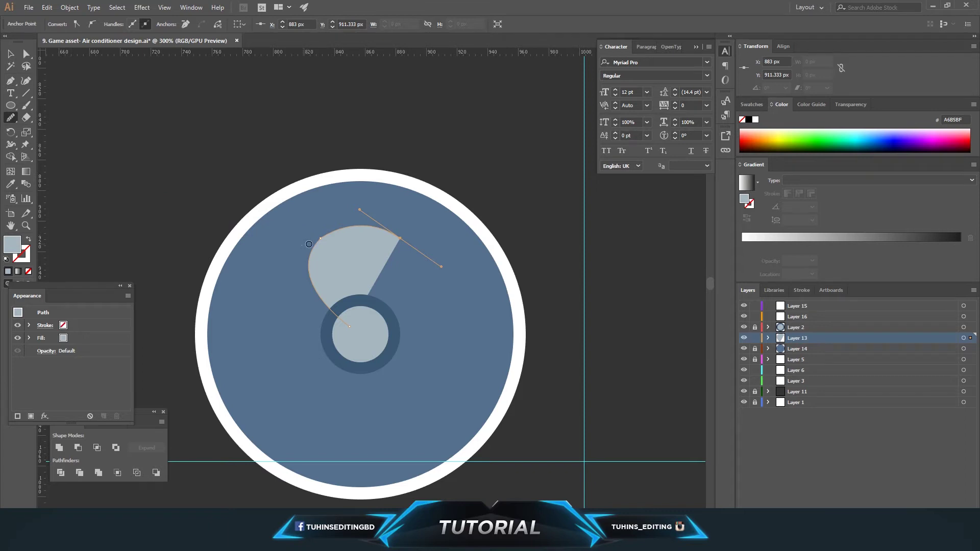
{"action": "left_click", "coordinate": [11, 82]}
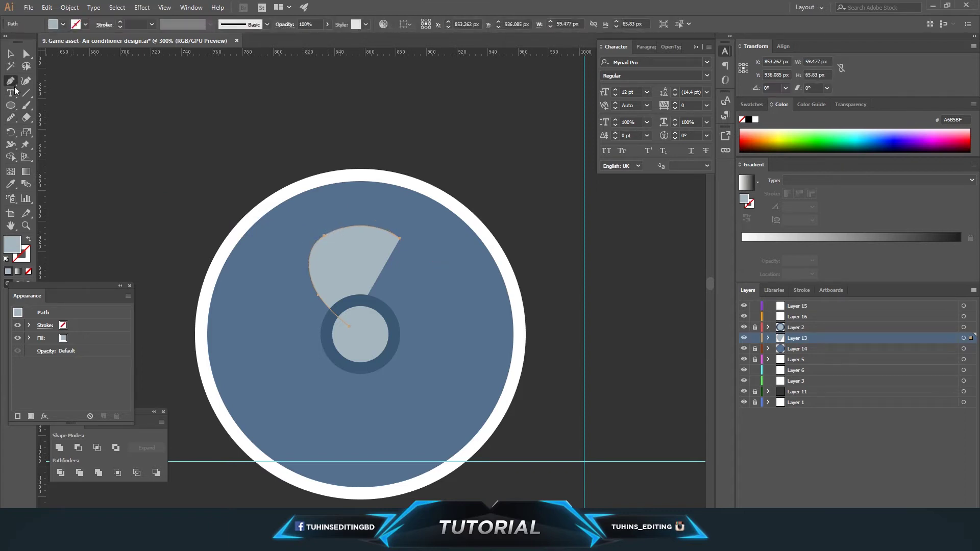
{"action": "left_click", "coordinate": [400, 238]}
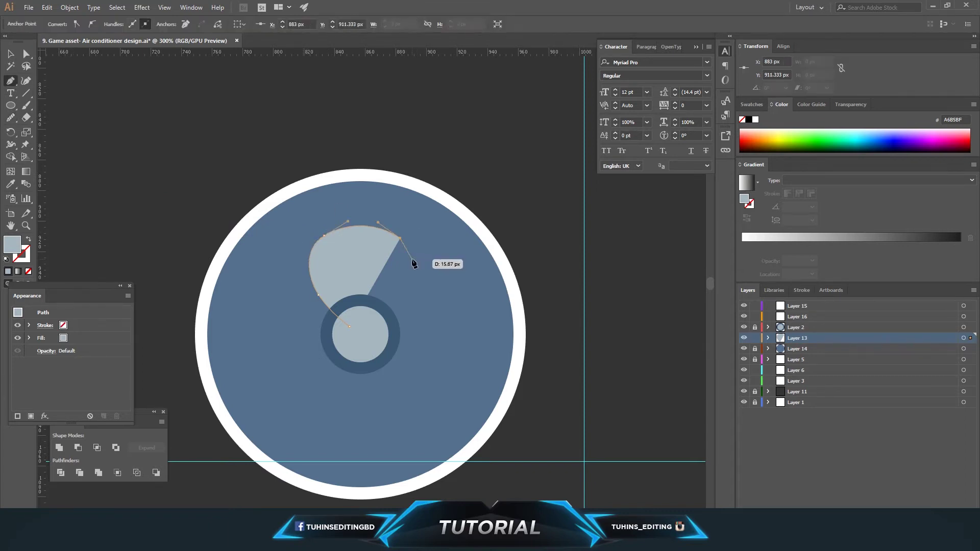
{"action": "left_click_drag", "start_coordinate": [392, 262], "coordinate": [367, 324]}
{"action": "left_click_drag", "start_coordinate": [374, 376], "coordinate": [376, 377]}
{"action": "left_click", "coordinate": [369, 327]}
- Enlarge the fan blade slightly up and to the right, away from the hub
{"action": "left_click", "coordinate": [11, 54]}
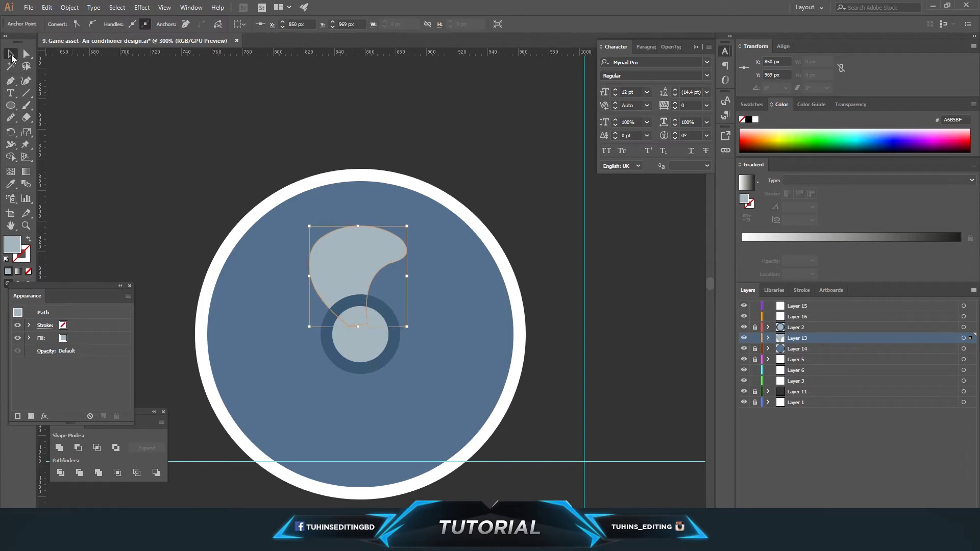
{"action": "left_click_drag", "start_coordinate": [407, 226], "coordinate": [417, 215]}
{"action": "left_click", "coordinate": [437, 276]}
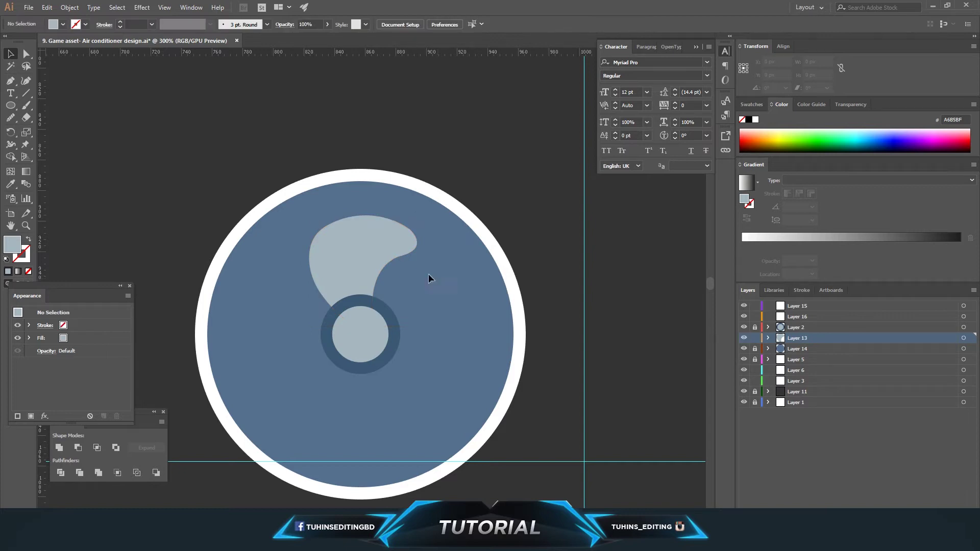
- Enlarge the fan blade up and to the left to about 76 by 78 px and fill it with light blue 7AA0DD
{"action": "left_click", "coordinate": [334, 246]}
{"action": "left_click_drag", "start_coordinate": [309, 213], "coordinate": [290, 206]}
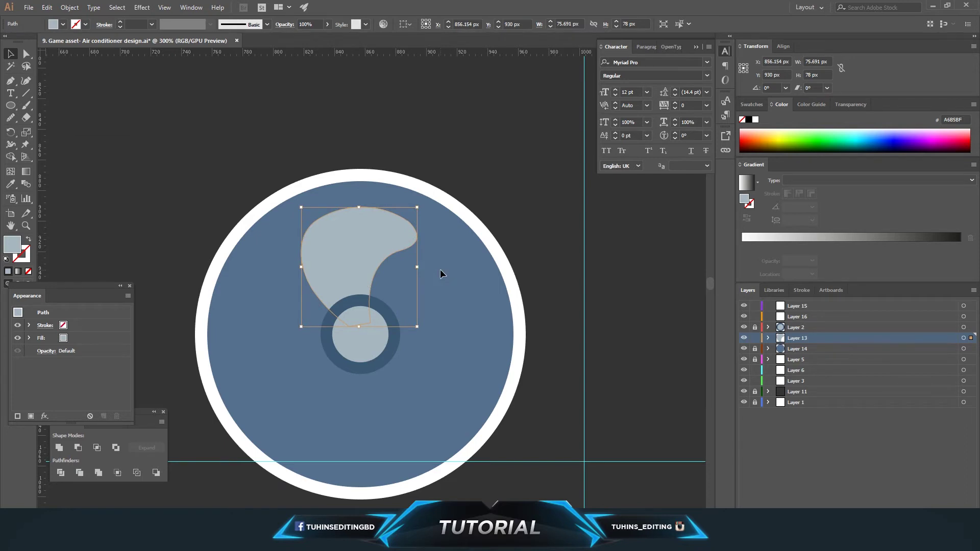
{"action": "key", "text": "i"}
{"action": "left_click", "coordinate": [442, 286]}
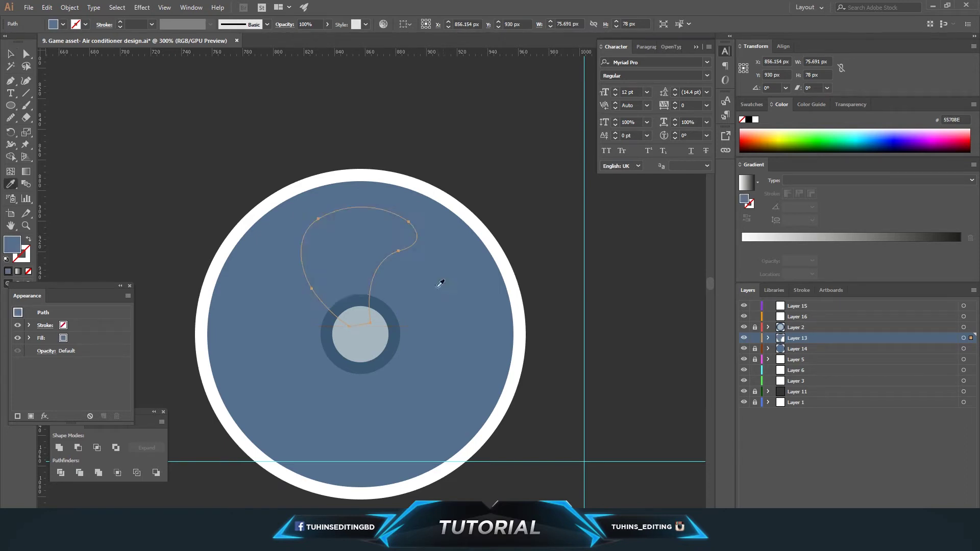
{"action": "double_click", "coordinate": [11, 245]}
{"action": "left_click_drag", "start_coordinate": [514, 314], "coordinate": [519, 304]}
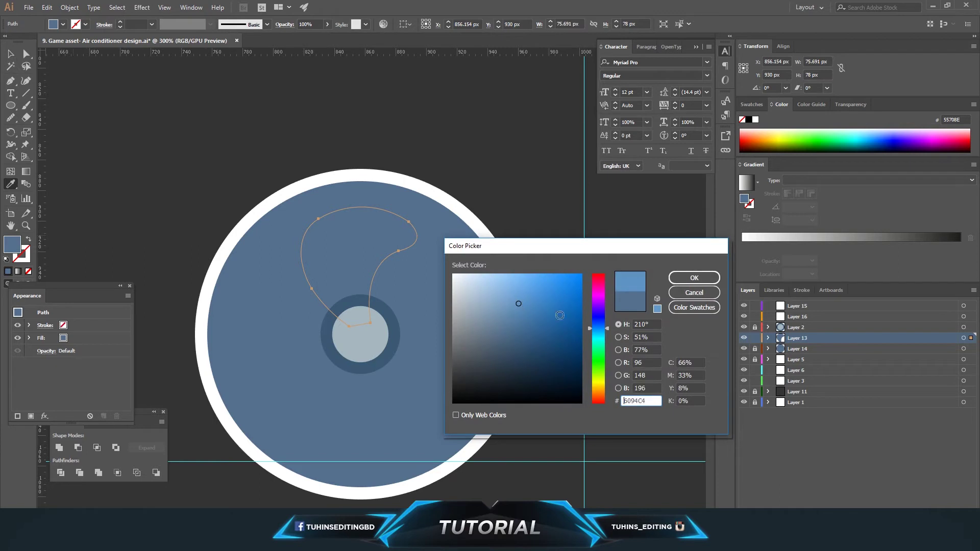
{"action": "left_click_drag", "start_coordinate": [600, 330], "coordinate": [601, 325]}
{"action": "left_click_drag", "start_coordinate": [518, 307], "coordinate": [512, 289]}
{"action": "left_click", "coordinate": [694, 278]}
{"action": "left_click", "coordinate": [10, 60]}
{"action": "left_click", "coordinate": [337, 111]}
- Duplicate the blue fan blade and rotate the copy so that it extends from the hub's lower-right side
{"action": "left_click", "coordinate": [365, 250]}
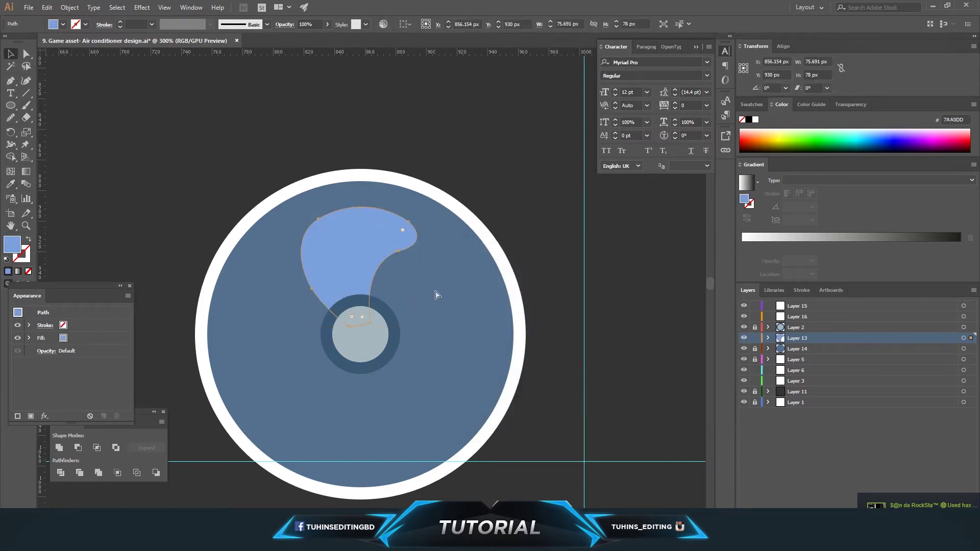
{"action": "left_click_drag", "start_coordinate": [399, 241], "coordinate": [449, 313]}
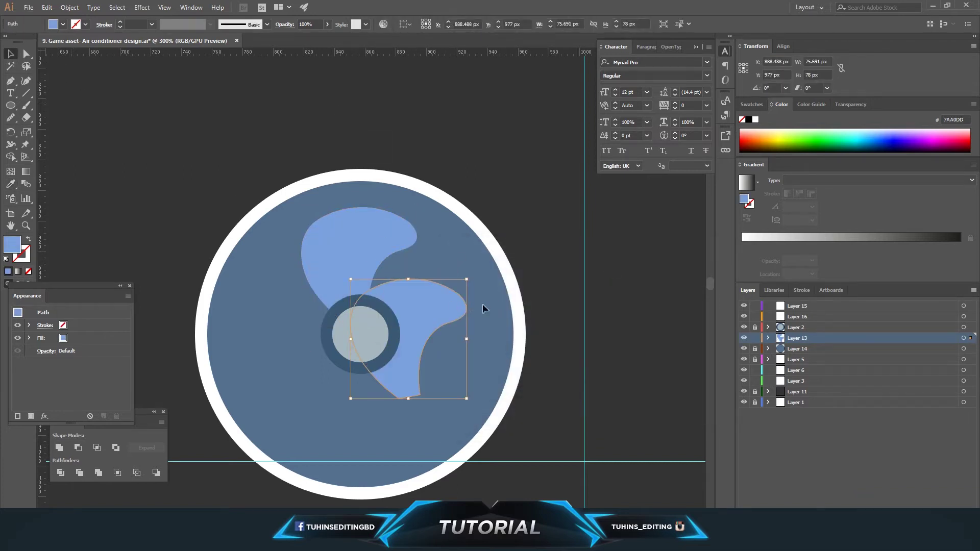
{"action": "left_click_drag", "start_coordinate": [471, 278], "coordinate": [442, 370]}
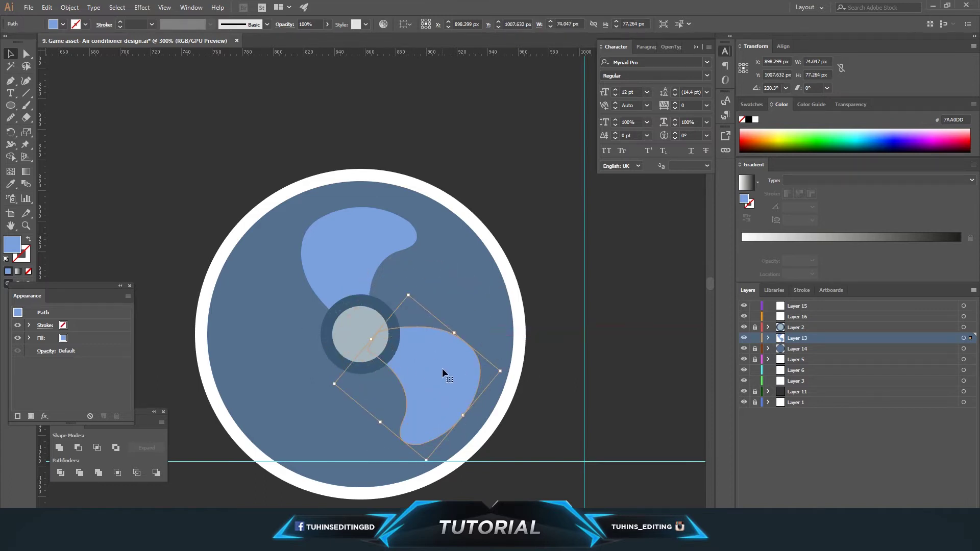
{"action": "left_click_drag", "start_coordinate": [510, 372], "coordinate": [509, 360]}
{"action": "left_click_drag", "start_coordinate": [449, 366], "coordinate": [440, 352]}
- Duplicate a third blade, rotate it onto the hub's lower-left side, and shift the lower-right blade slightly outward
{"action": "left_click", "coordinate": [297, 405]}
{"action": "left_click", "coordinate": [450, 386]}
{"action": "left_click_drag", "start_coordinate": [440, 386], "coordinate": [344, 369]}
{"action": "left_click_drag", "start_coordinate": [316, 450], "coordinate": [194, 313]}
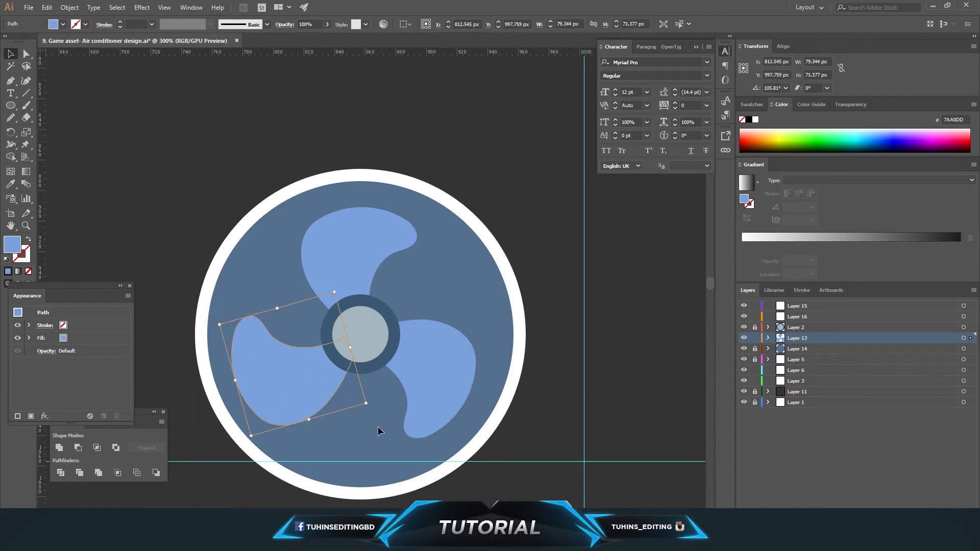
{"action": "left_click_drag", "start_coordinate": [371, 408], "coordinate": [397, 392]}
{"action": "left_click_drag", "start_coordinate": [296, 384], "coordinate": [299, 392]}
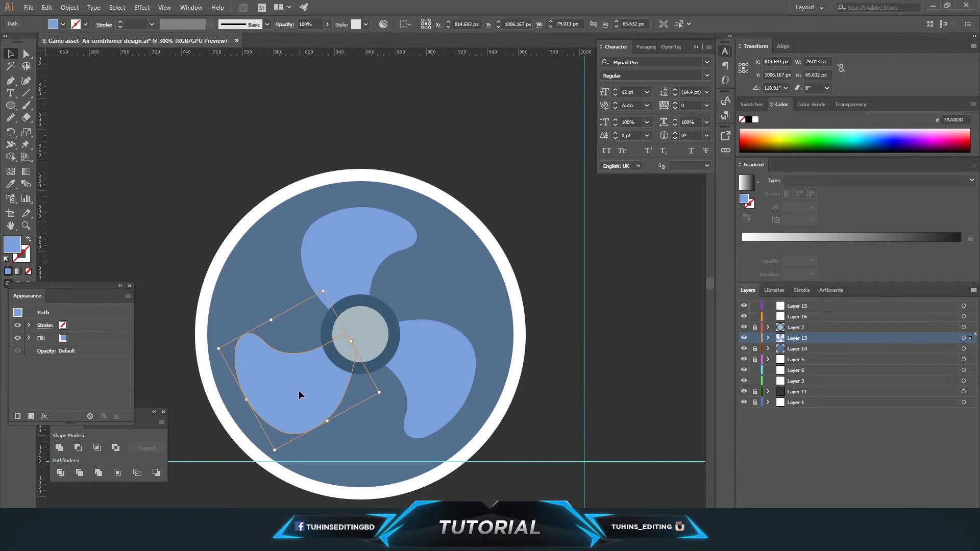
{"action": "left_click", "coordinate": [441, 373]}
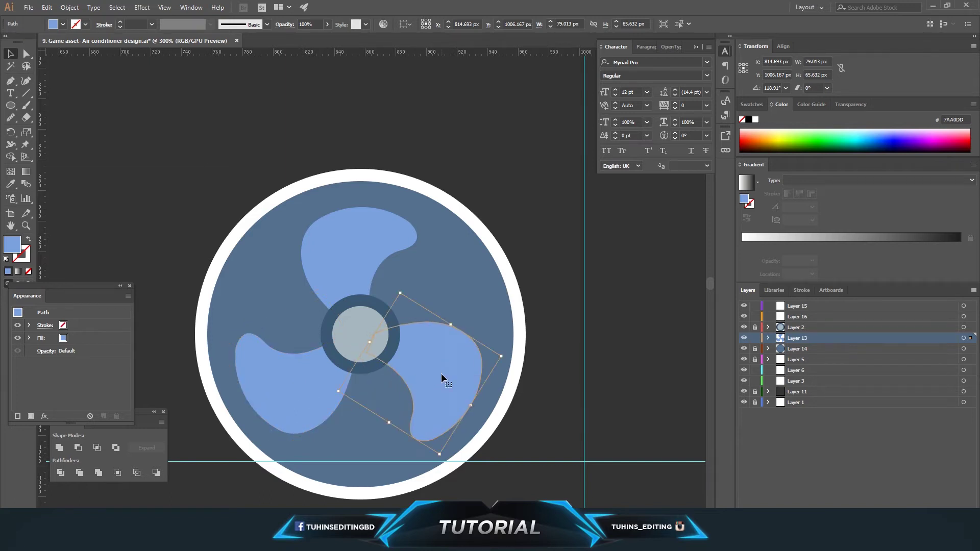
{"action": "left_click", "coordinate": [461, 308]}
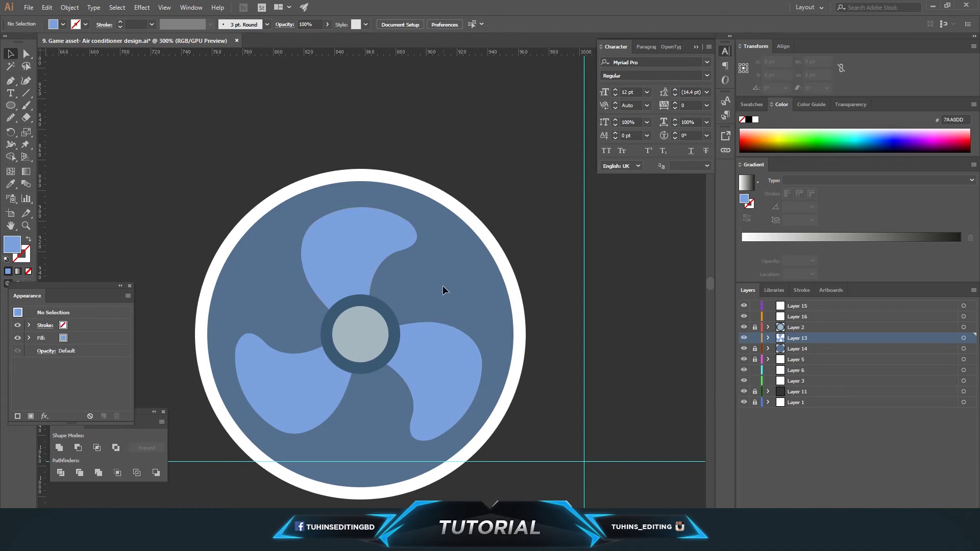
{"action": "key", "text": "ctrl+minus"}
{"action": "key", "text": "ctrl+minus"}
{"action": "key", "text": "ctrl+minus"}
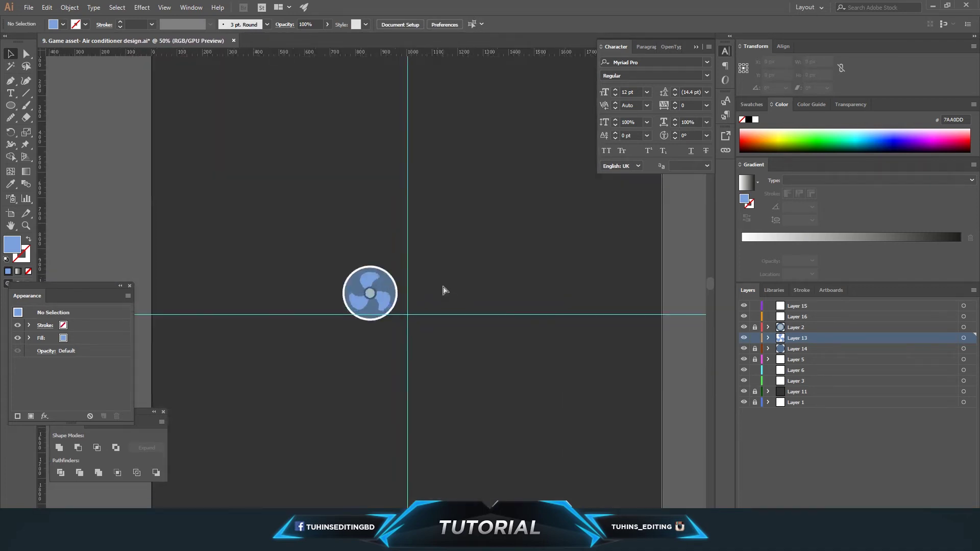
{"action": "key", "text": "ctrl+plus"}
{"action": "key", "text": "ctrl+plus"}
{"action": "key", "text": "ctrl+plus"}
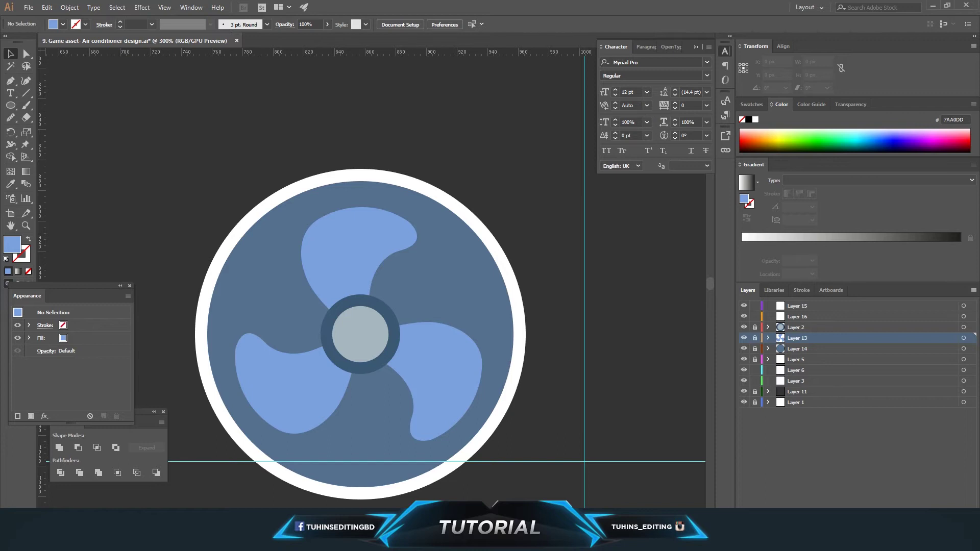
- Lock Layer 13 and draw a 118 px circle centred on the hub on a new layer above it
{"action": "left_click", "coordinate": [958, 526]}
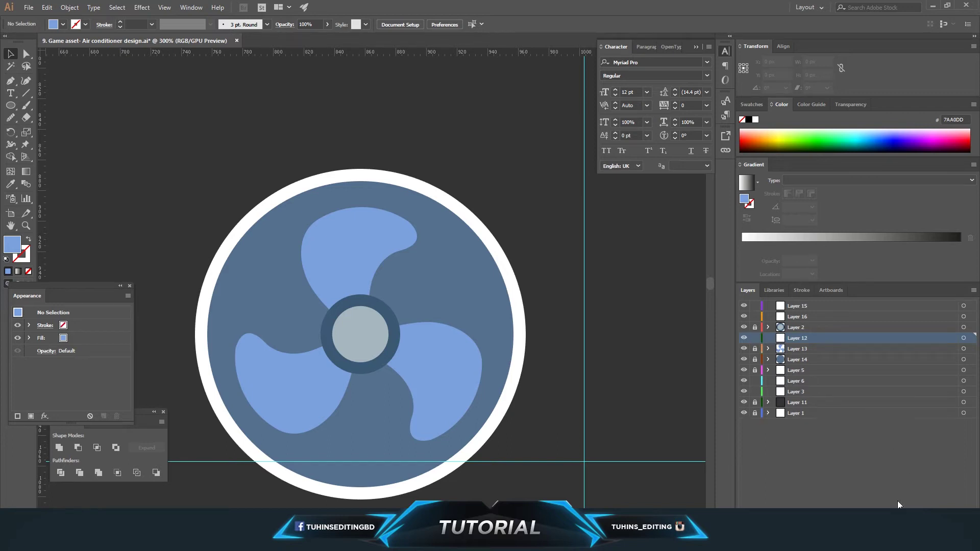
{"action": "left_click_drag", "start_coordinate": [11, 106], "coordinate": [48, 128]}
{"action": "left_click_drag", "start_coordinate": [361, 334], "coordinate": [414, 384]}
{"action": "left_click_drag", "start_coordinate": [433, 407], "coordinate": [443, 425]}
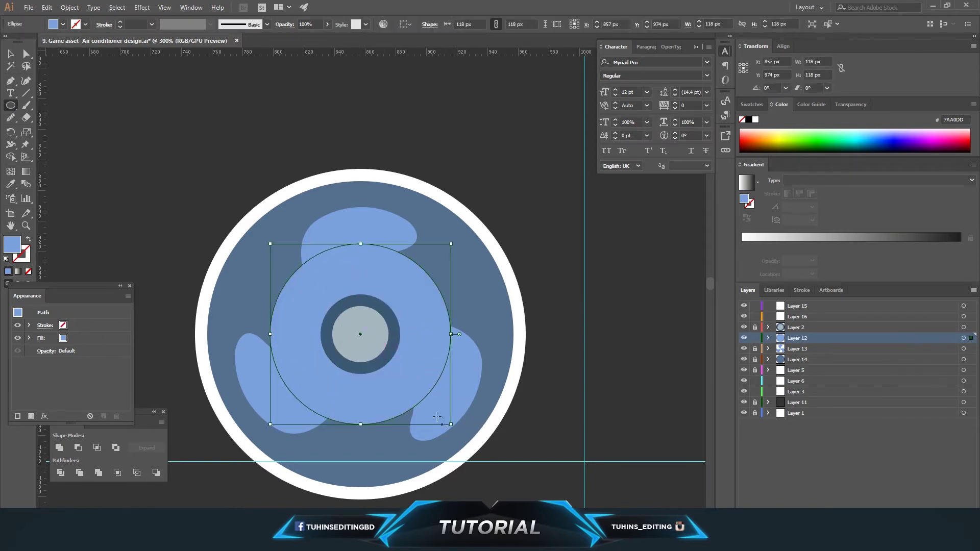
- Turn the 118 px circle into an unfilled ring with a white FFFFFF stroke of 5 pt
{"action": "left_click", "coordinate": [28, 241]}
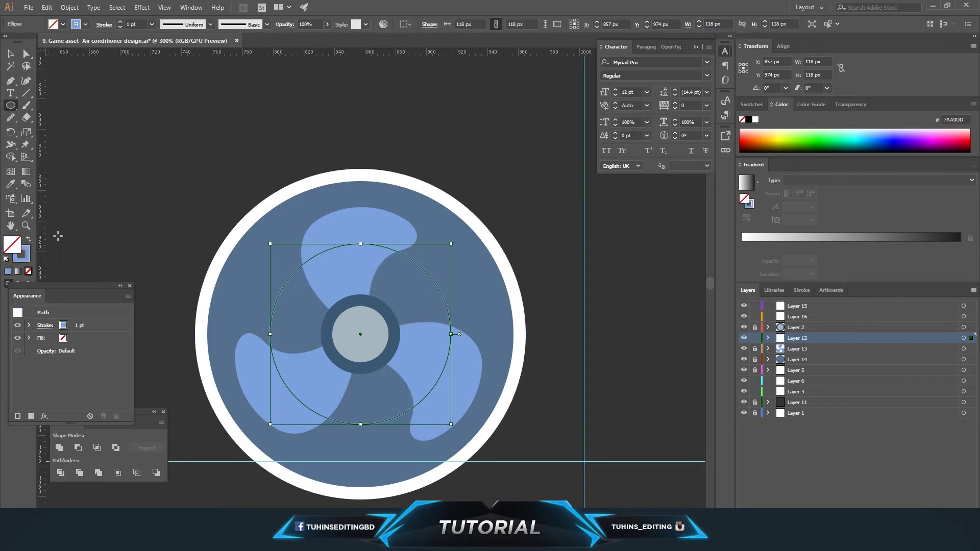
{"action": "double_click", "coordinate": [22, 254]}
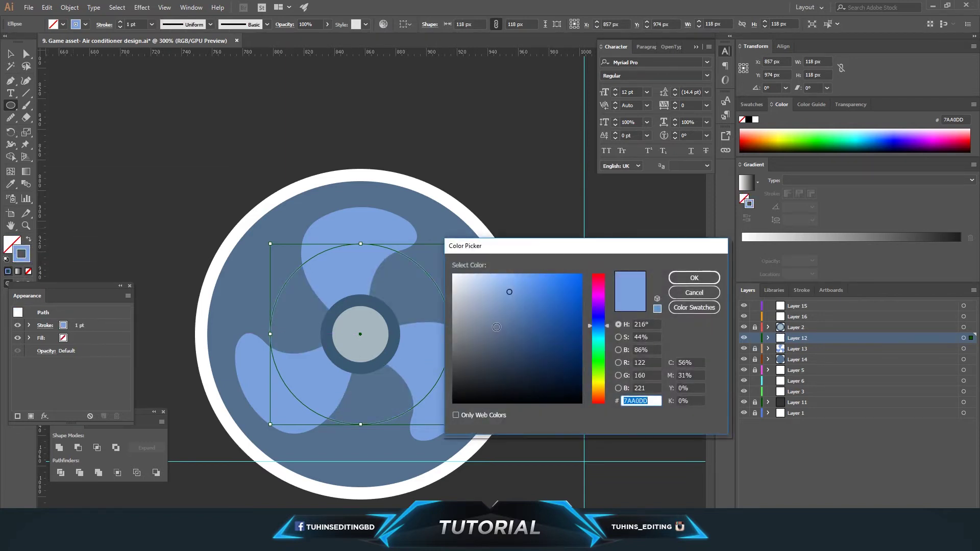
{"action": "left_click", "coordinate": [453, 275]}
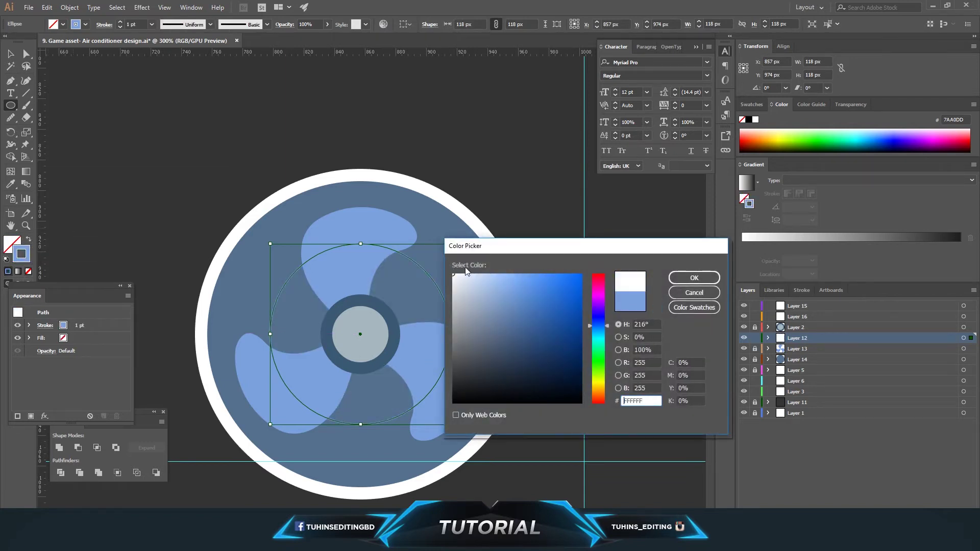
{"action": "left_click", "coordinate": [692, 278]}
{"action": "left_click", "coordinate": [14, 58]}
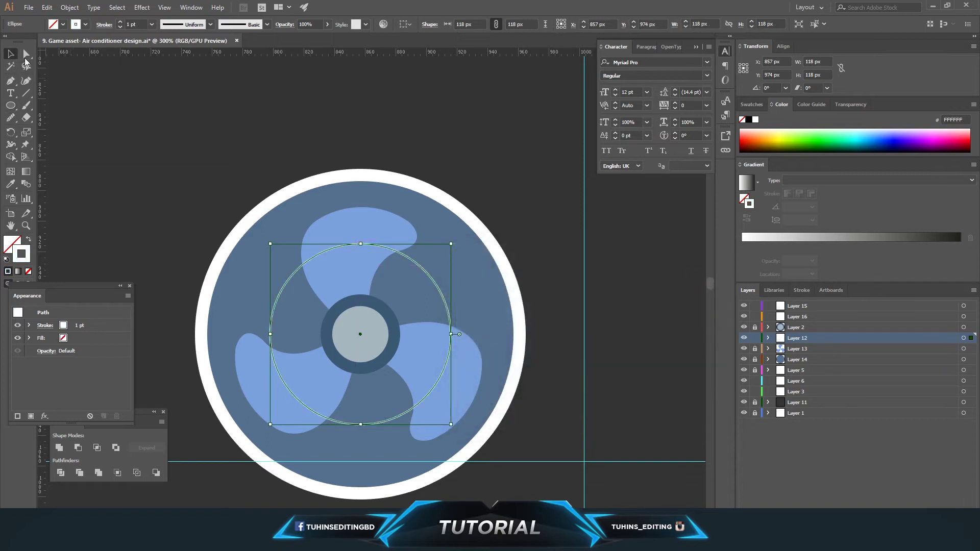
{"action": "scroll", "coordinate": [134, 24], "scroll_direction": "up", "scroll_amount": 4}
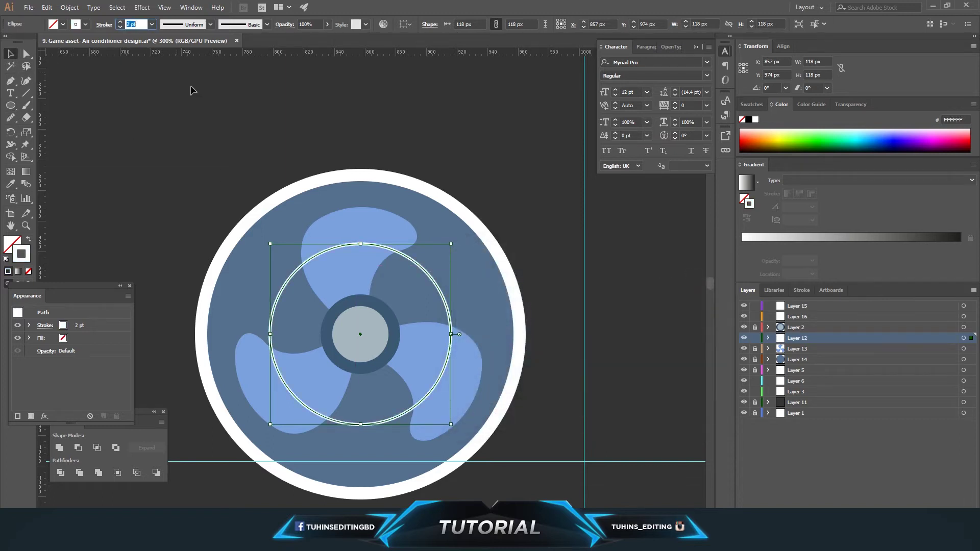
{"action": "left_click", "coordinate": [401, 135]}
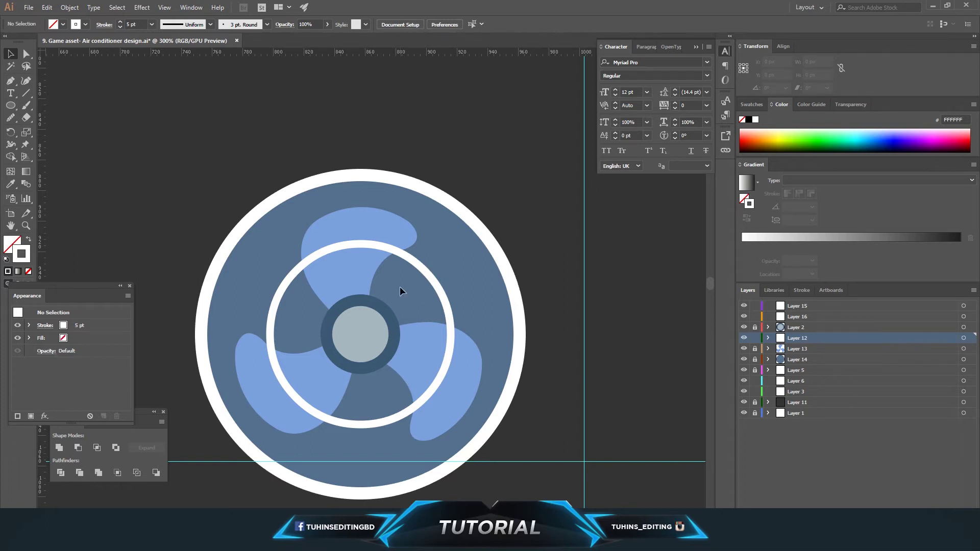
- Draw a straight vertical grille line about 209 px long across the fan behind the hub with the Pen tool
{"action": "left_click", "coordinate": [10, 81]}
{"action": "left_click", "coordinate": [359, 177]}
{"action": "left_click", "coordinate": [359, 496]}
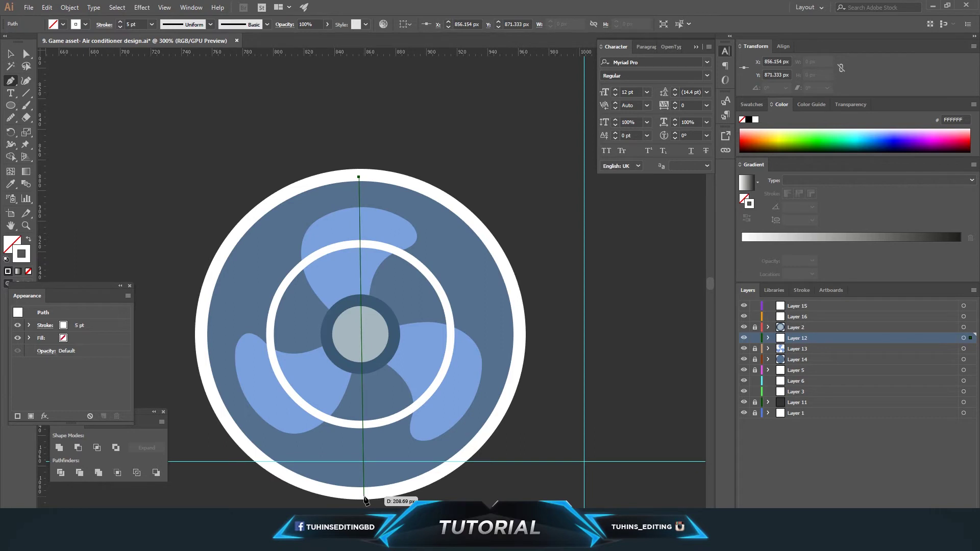
{"action": "left_click", "coordinate": [360, 496]}
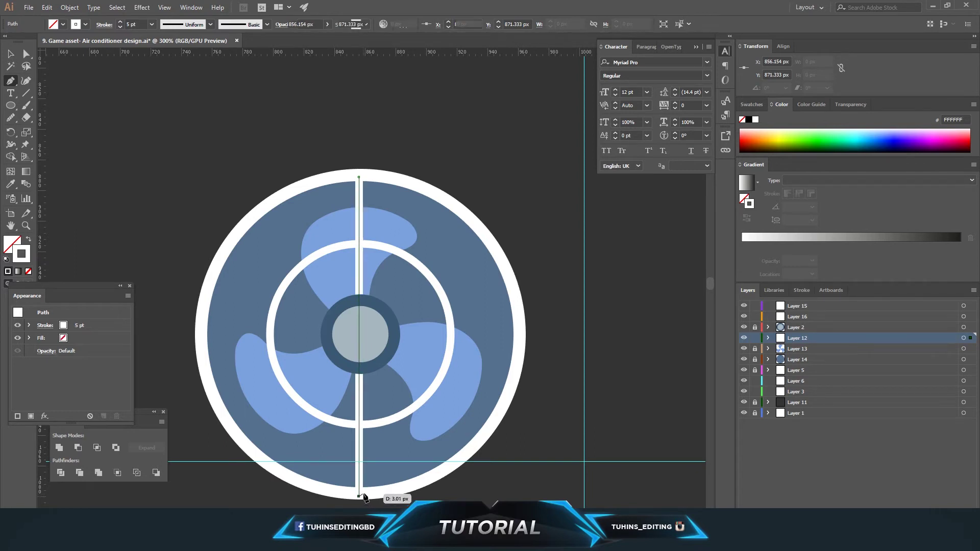
{"action": "left_click", "coordinate": [13, 54]}
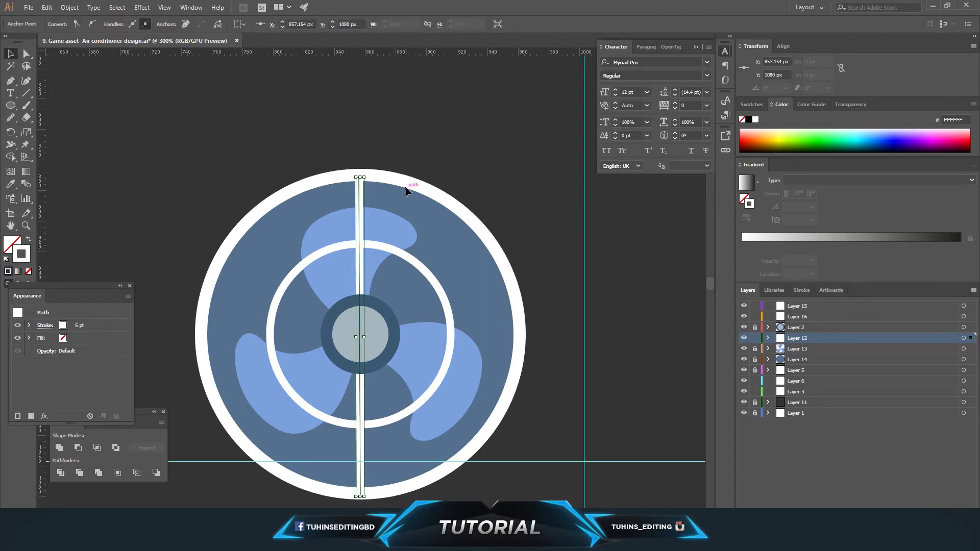
{"action": "left_click", "coordinate": [470, 161]}
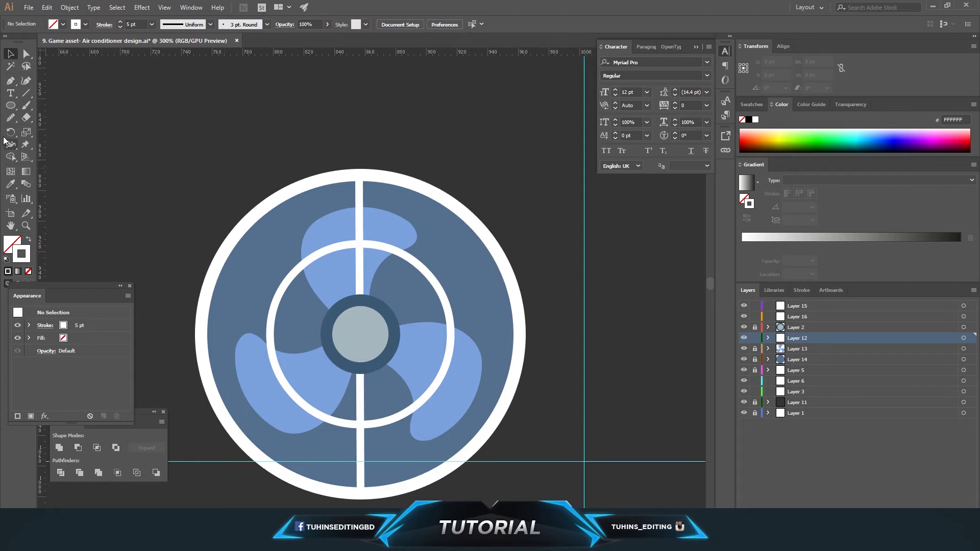
- Draw a straight horizontal grille line about 209 px long across the fan, passing behind the hub
{"action": "left_click", "coordinate": [11, 81]}
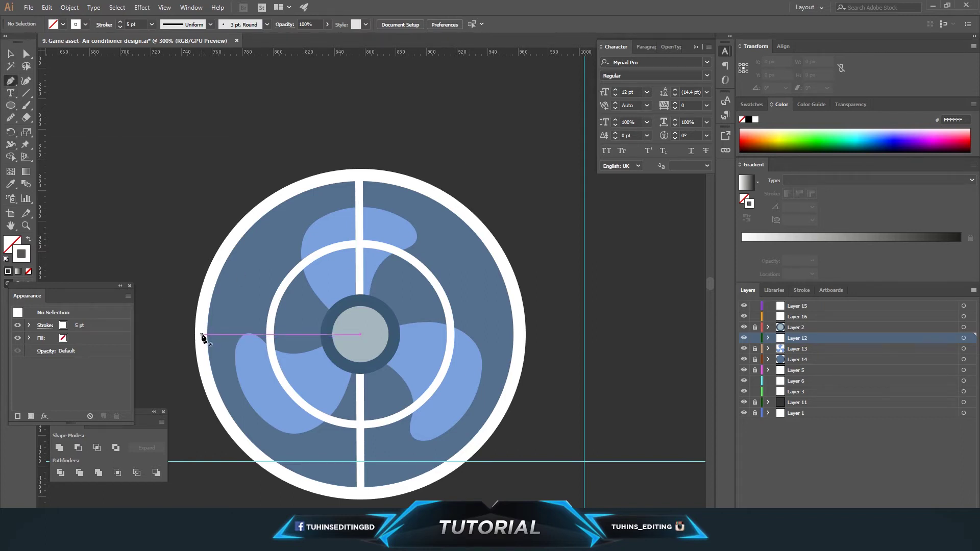
{"action": "left_click", "coordinate": [202, 336]}
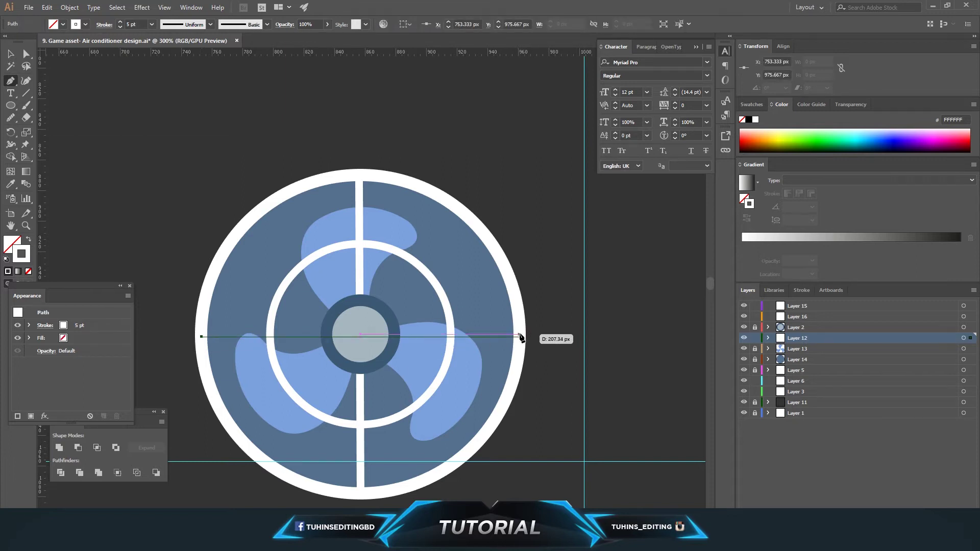
{"action": "left_click", "coordinate": [521, 336]}
{"action": "left_click", "coordinate": [10, 53]}
{"action": "left_click", "coordinate": [278, 113]}
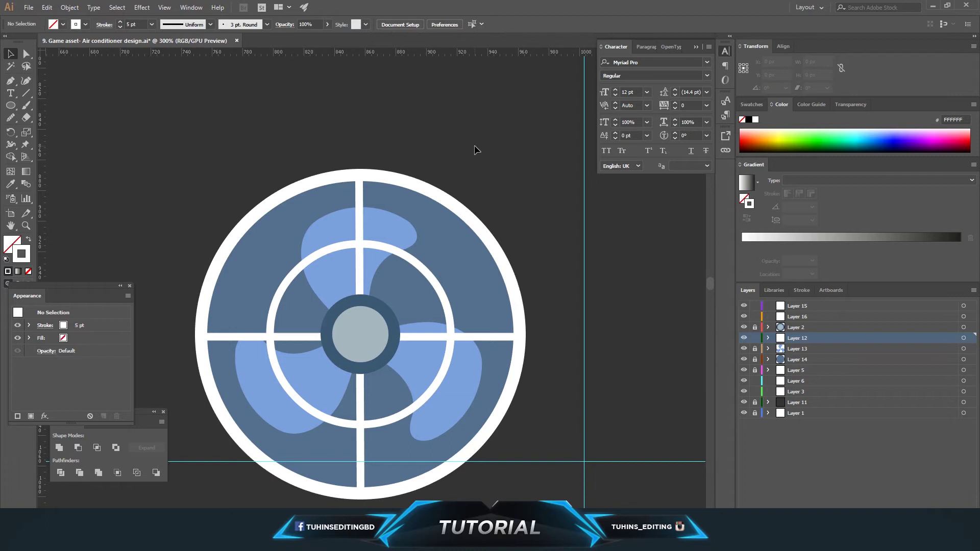
- Copy the vertical and horizontal grille lines, paste them in place and rotate the copies 45 degrees to form diagonal spokes
{"action": "left_click", "coordinate": [417, 336]}
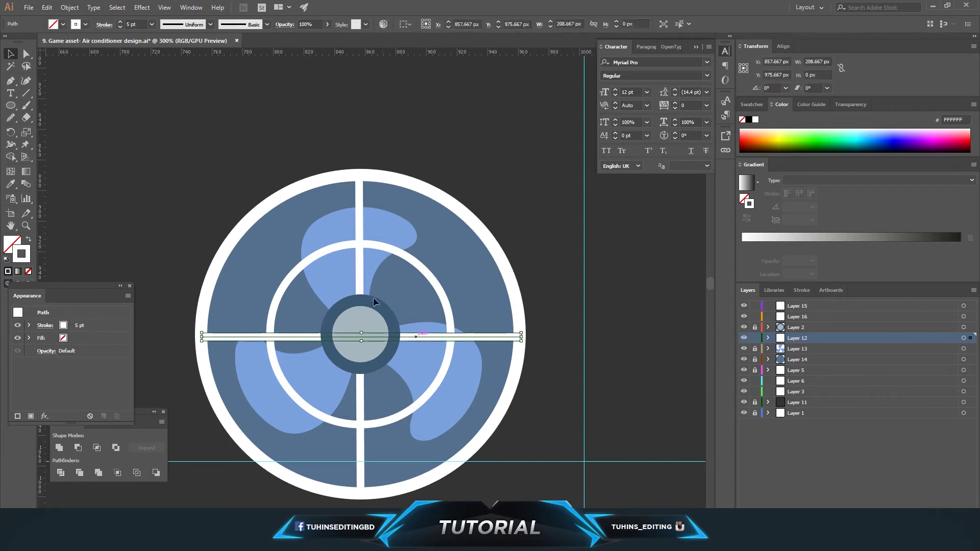
{"action": "left_click", "coordinate": [360, 276], "text": "shift"}
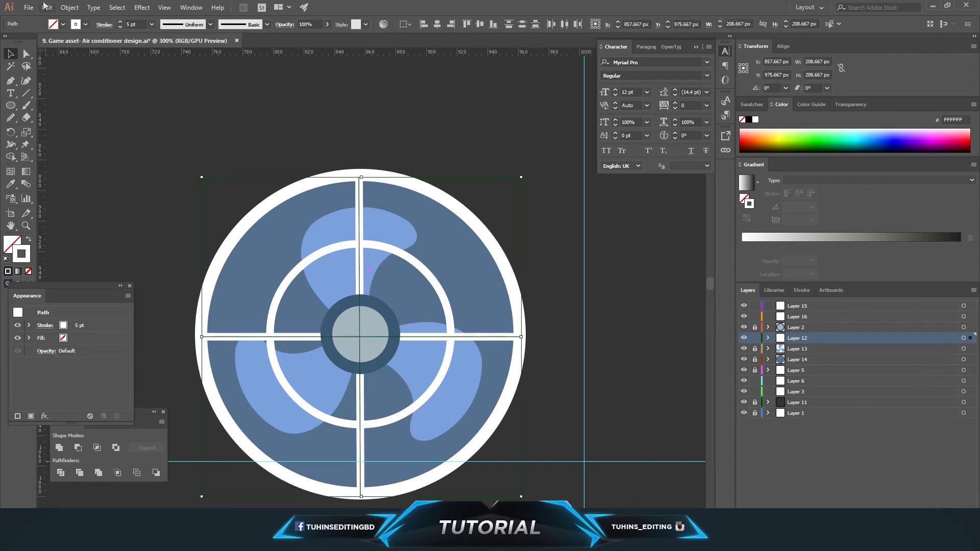
{"action": "left_click", "coordinate": [46, 7]}
{"action": "left_click", "coordinate": [57, 56]}
{"action": "left_click", "coordinate": [49, 7]}
{"action": "left_click", "coordinate": [76, 101]}
{"action": "left_click_drag", "start_coordinate": [525, 173], "coordinate": [543, 196]}
{"action": "left_click_drag", "start_coordinate": [568, 251], "coordinate": [581, 297]}
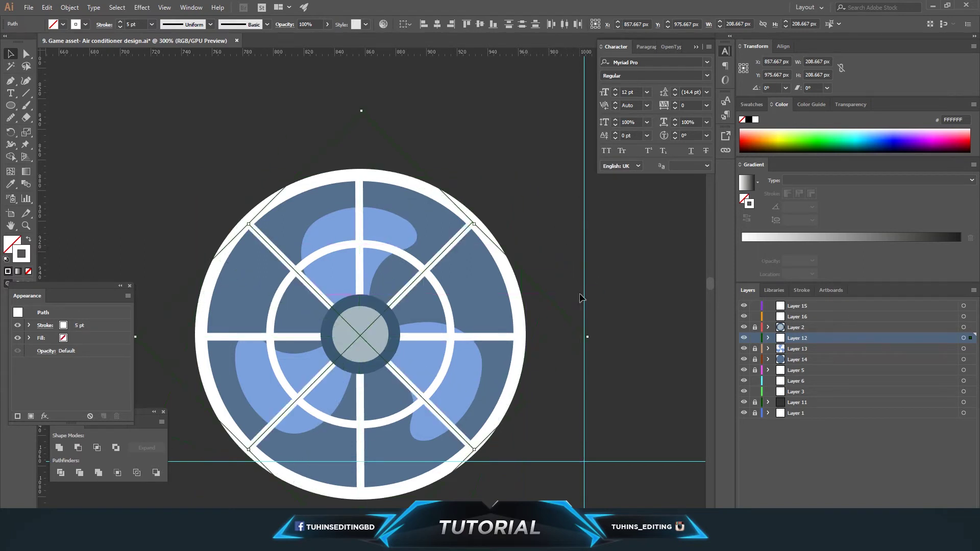
{"action": "left_click", "coordinate": [528, 158]}
- Save the air conditioner design document
{"action": "key", "text": "ctrl+1"}
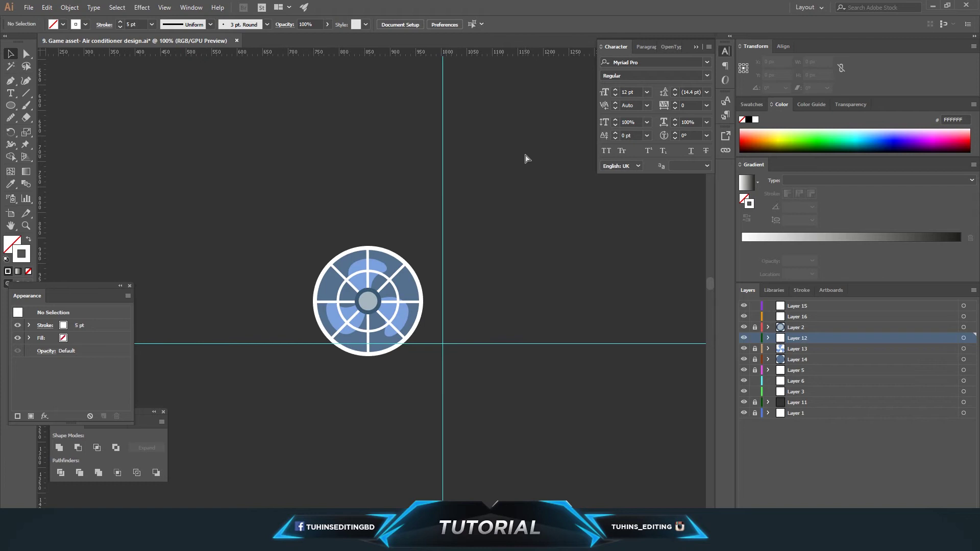
{"action": "key", "text": "ctrl+plus"}
{"action": "key", "text": "ctrl+plus"}
{"action": "key", "text": "ctrl+s"}
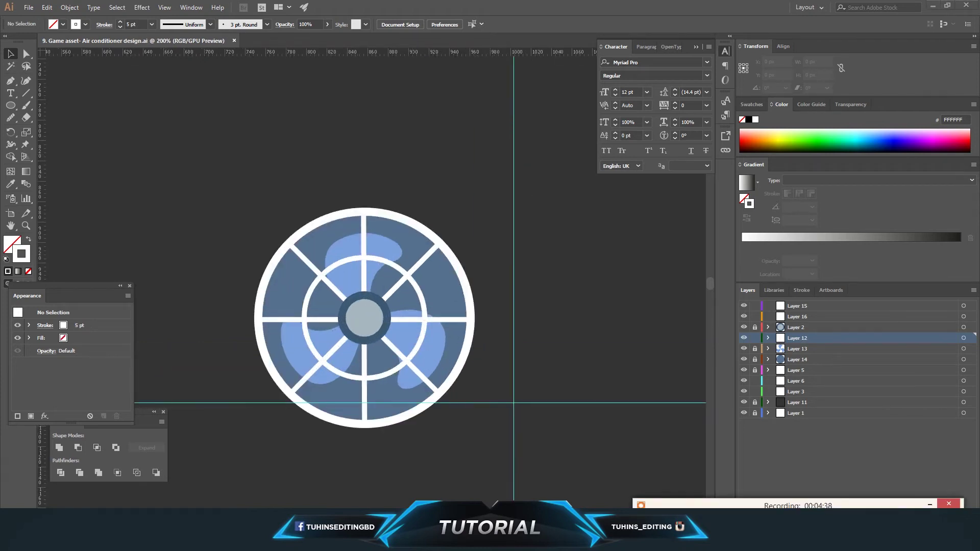
{"action": "left_click", "coordinate": [930, 504]}
- Lock Layer 12, copy the white outer rim circle from Layer 5 and paste it in place on Layer 6
{"action": "left_click", "coordinate": [755, 348]}
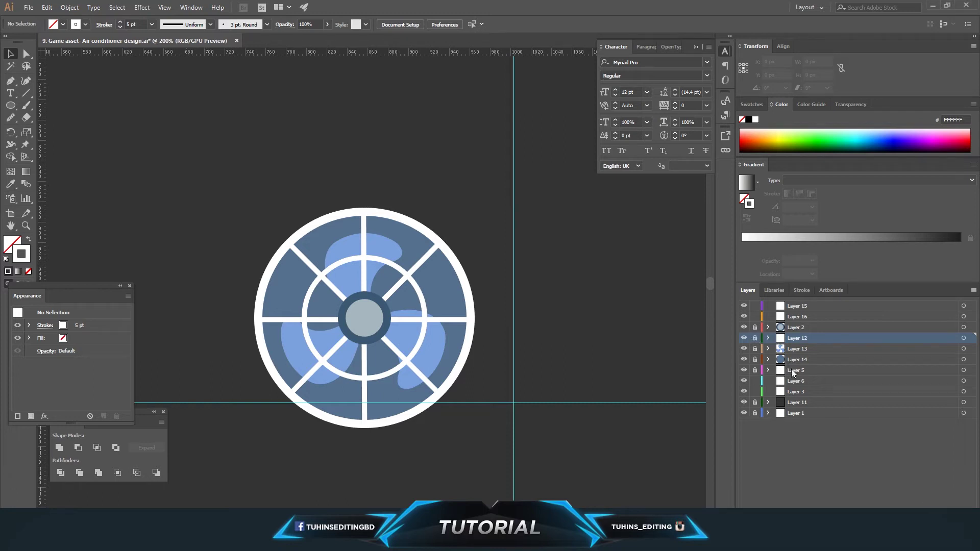
{"action": "left_click", "coordinate": [791, 370]}
{"action": "left_click", "coordinate": [744, 370]}
{"action": "left_click", "coordinate": [744, 370]}
{"action": "left_click", "coordinate": [755, 370]}
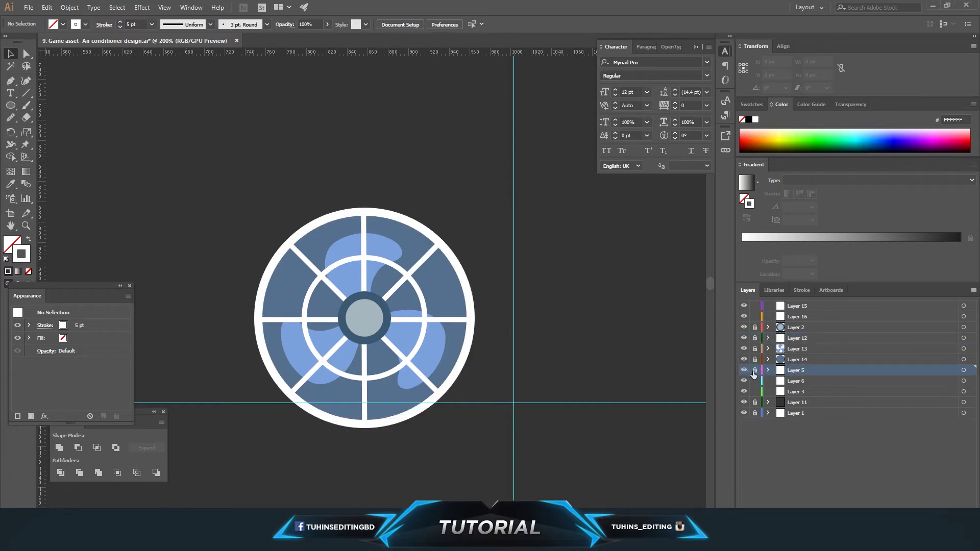
{"action": "left_click", "coordinate": [471, 339]}
{"action": "key", "text": "ctrl+shift+b"}
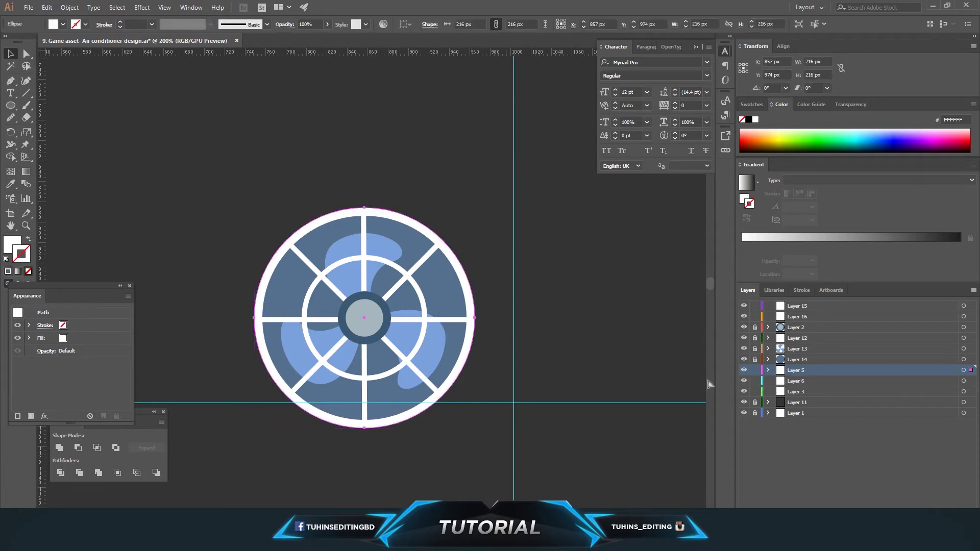
{"action": "left_click", "coordinate": [754, 370]}
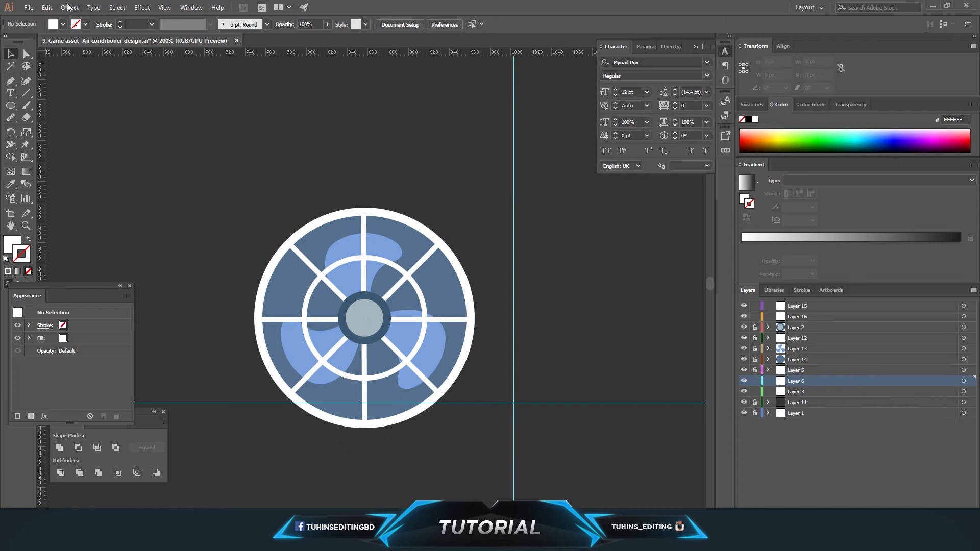
{"action": "left_click", "coordinate": [47, 7]}
{"action": "left_click", "coordinate": [71, 100]}
- Enlarge the pasted circle about its centre to about 249 px and fill it with the dark blue sampled from the hub ring
{"action": "left_click_drag", "start_coordinate": [477, 430], "coordinate": [491, 444]}
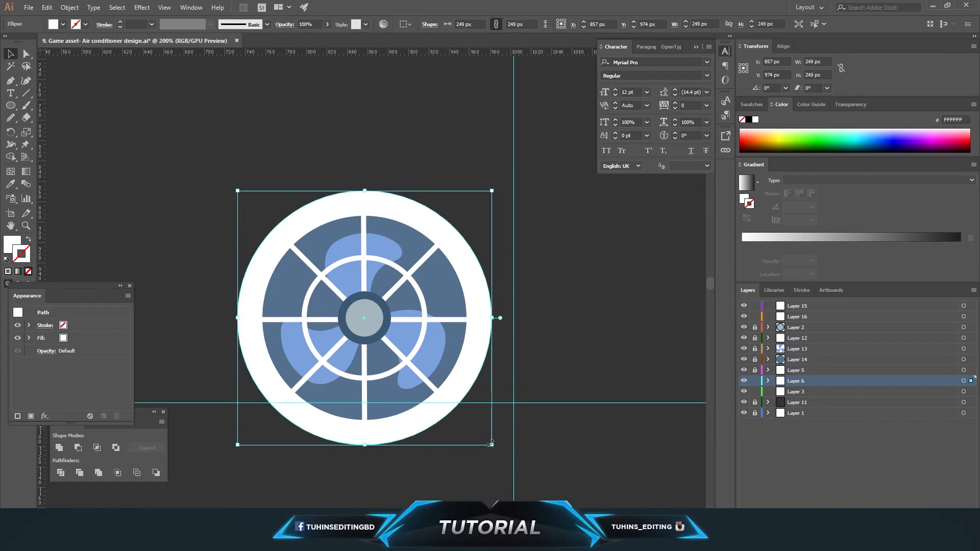
{"action": "key", "text": "i"}
{"action": "left_click", "coordinate": [386, 325]}
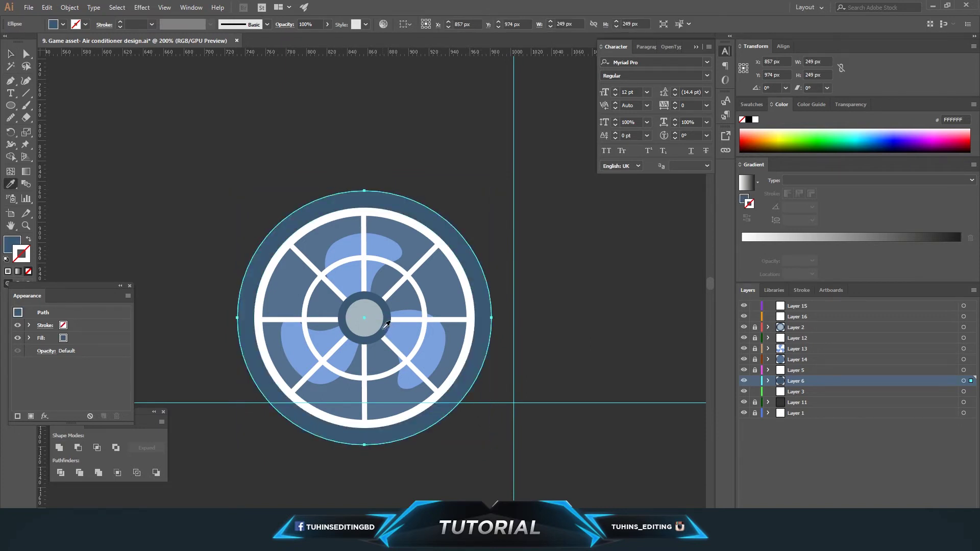
{"action": "key", "text": "v"}
{"action": "left_click", "coordinate": [307, 101]}
- Draw a rectangle about 496 by 316 px on Layer 3 behind the fan, extending past its right side
{"action": "key", "text": "ctrl+minus"}
{"action": "key", "text": "ctrl+minus"}
{"action": "key", "text": "ctrl+minus"}
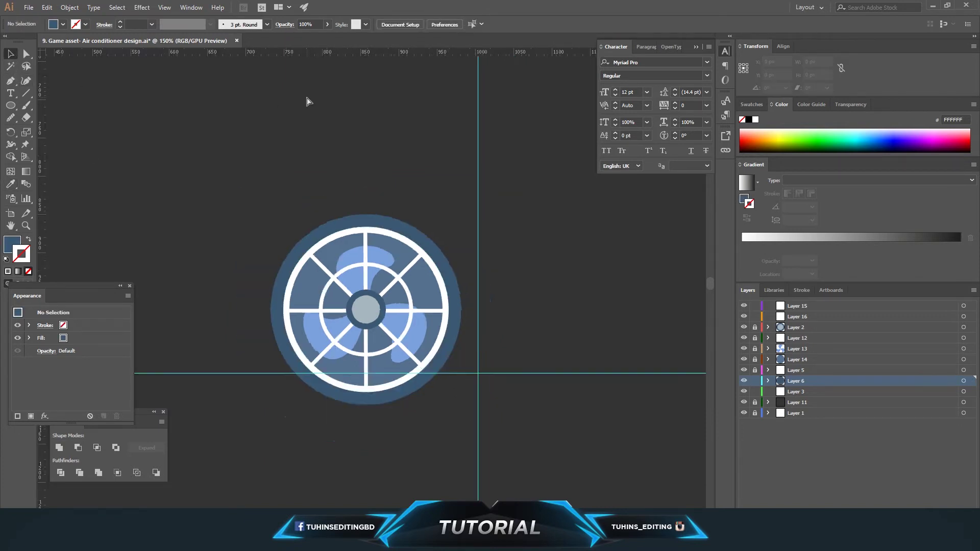
{"action": "key", "text": "ctrl+plus"}
{"action": "key", "text": "ctrl+plus"}
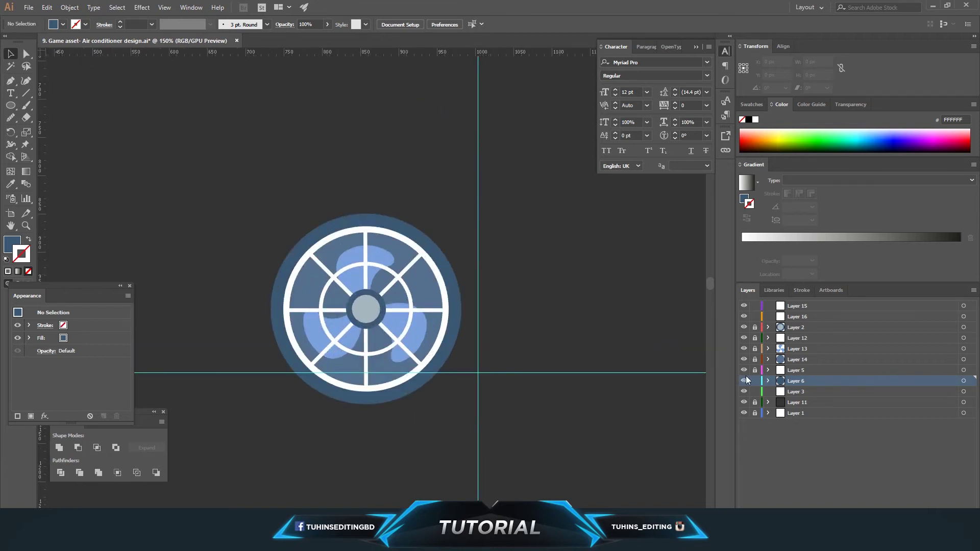
{"action": "left_click", "coordinate": [797, 392]}
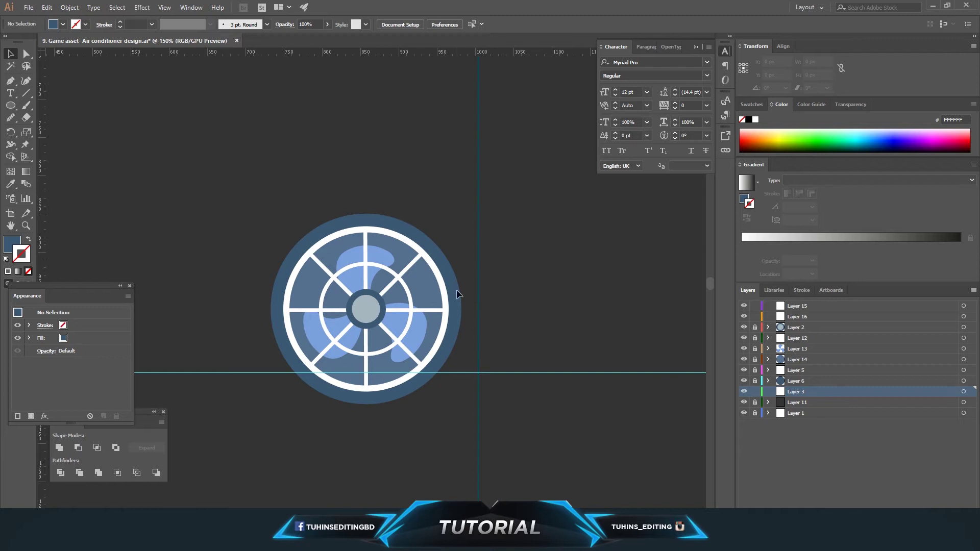
{"action": "key", "text": "ctrl+minus"}
{"action": "left_click", "coordinate": [13, 106]}
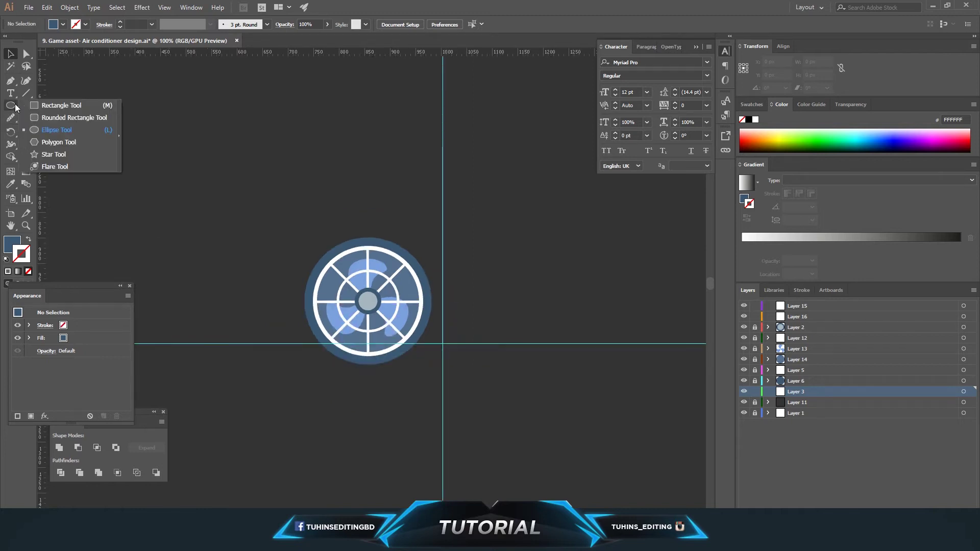
{"action": "left_click", "coordinate": [53, 106]}
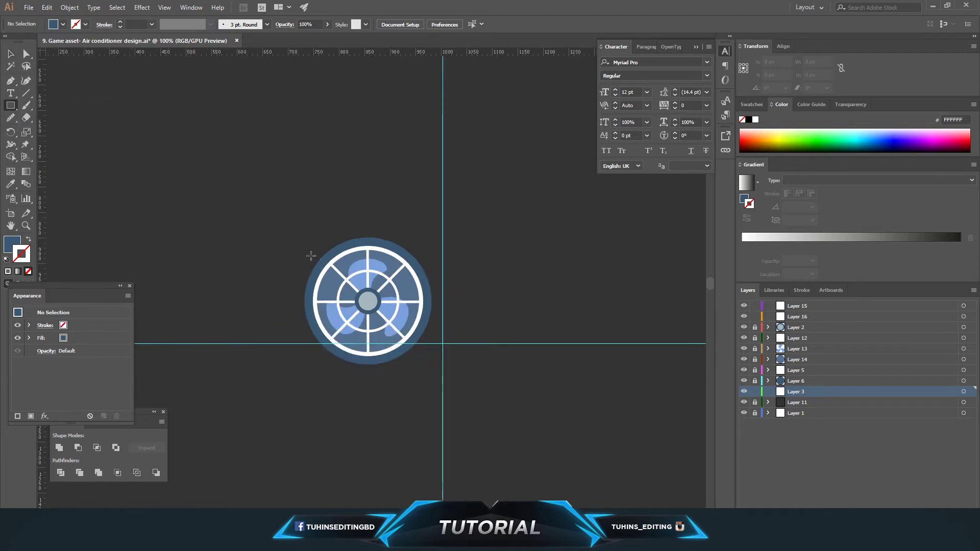
{"action": "left_click_drag", "start_coordinate": [291, 221], "coordinate": [544, 381]}
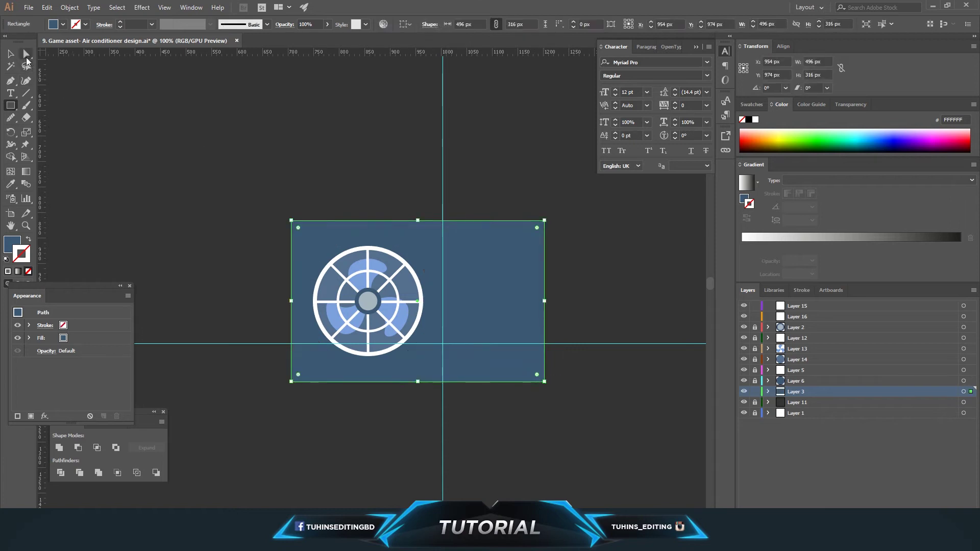
- Round all four corners of the rectangle to about 27.5 px
{"action": "left_click", "coordinate": [26, 54]}
{"action": "left_click_drag", "start_coordinate": [298, 228], "coordinate": [310, 239]}
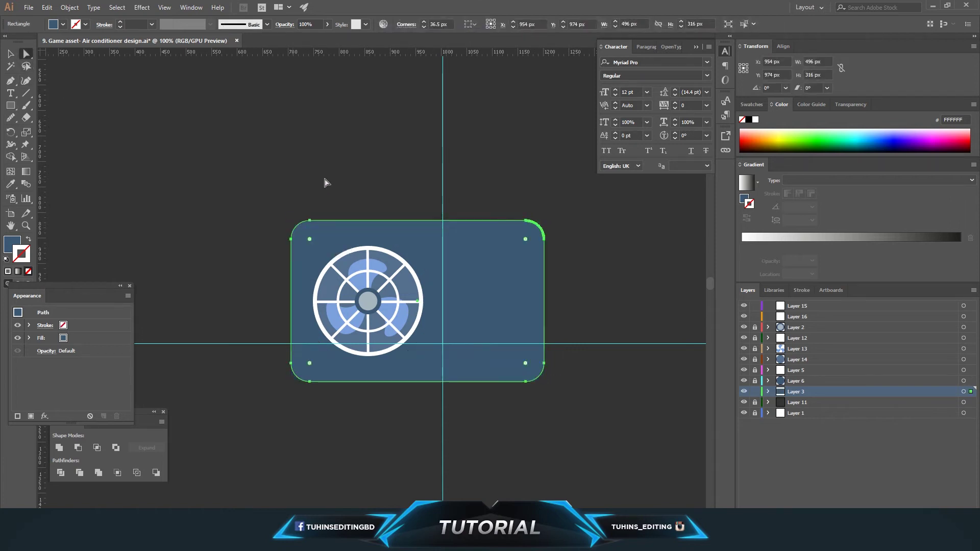
{"action": "left_click_drag", "start_coordinate": [309, 238], "coordinate": [306, 235]}
{"action": "left_click", "coordinate": [322, 172]}
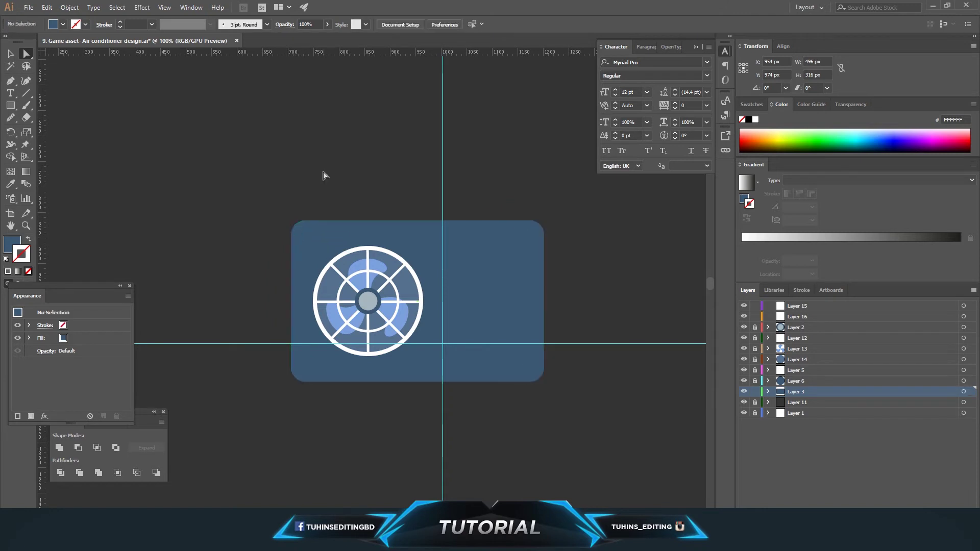
- Fill the rounded rectangle behind the fan with light blue A7C9EA
{"action": "left_click", "coordinate": [495, 255]}
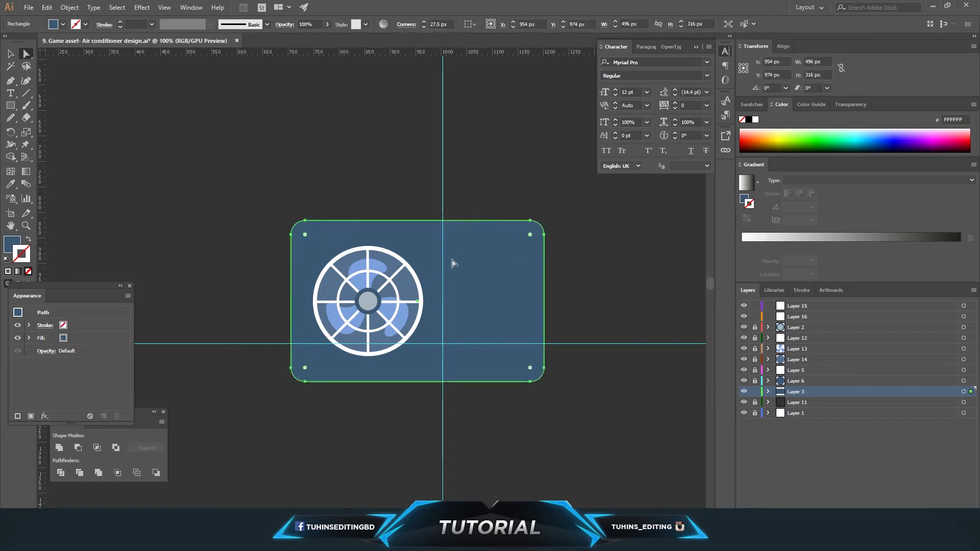
{"action": "key", "text": "i"}
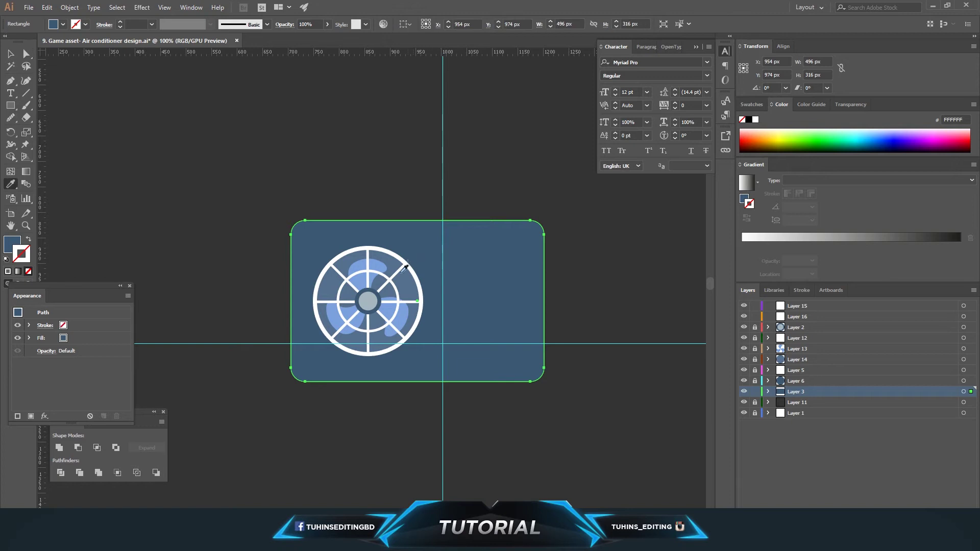
{"action": "left_click", "coordinate": [366, 265]}
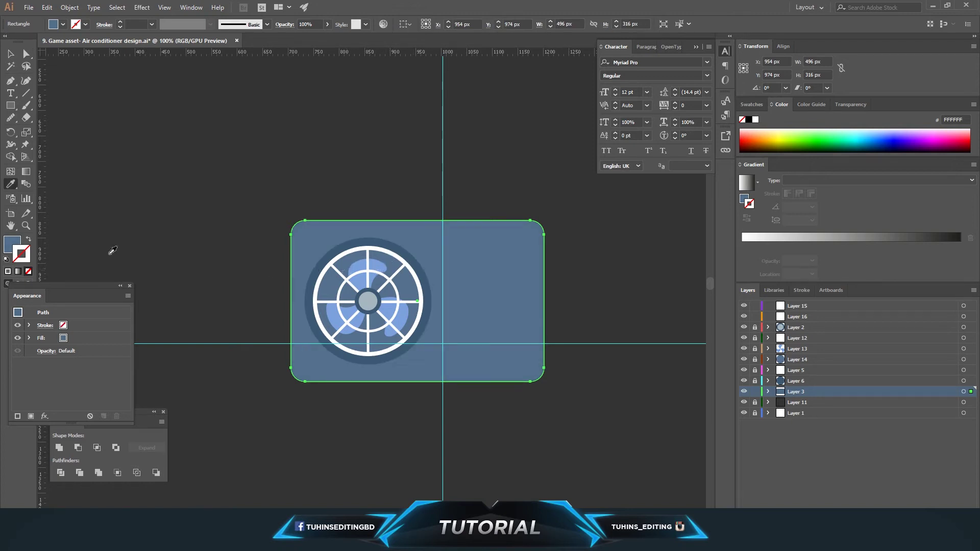
{"action": "double_click", "coordinate": [12, 244]}
{"action": "left_click_drag", "start_coordinate": [511, 311], "coordinate": [505, 294]}
{"action": "left_click_drag", "start_coordinate": [605, 329], "coordinate": [605, 327]}
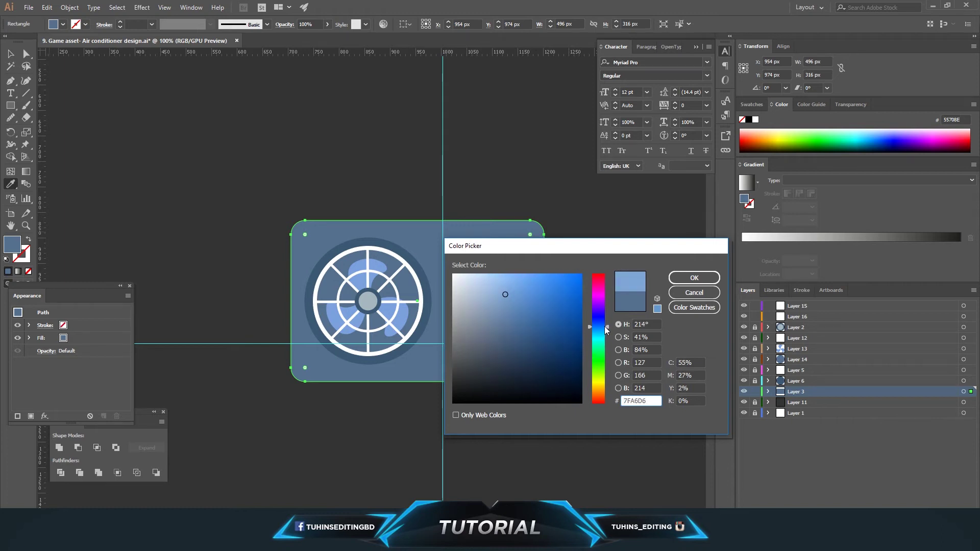
{"action": "left_click_drag", "start_coordinate": [513, 295], "coordinate": [501, 287]}
{"action": "left_click", "coordinate": [702, 284]}
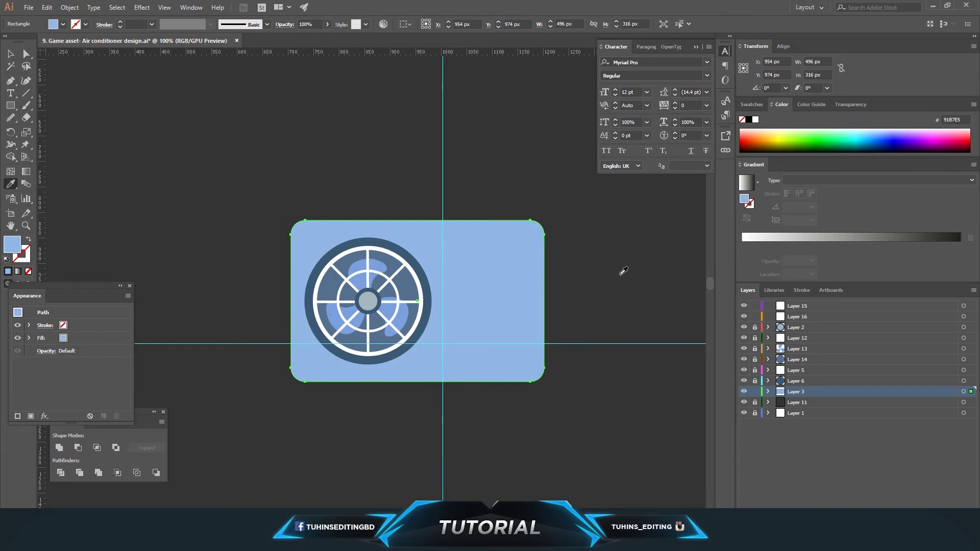
{"action": "double_click", "coordinate": [12, 244]}
{"action": "left_click", "coordinate": [491, 284]}
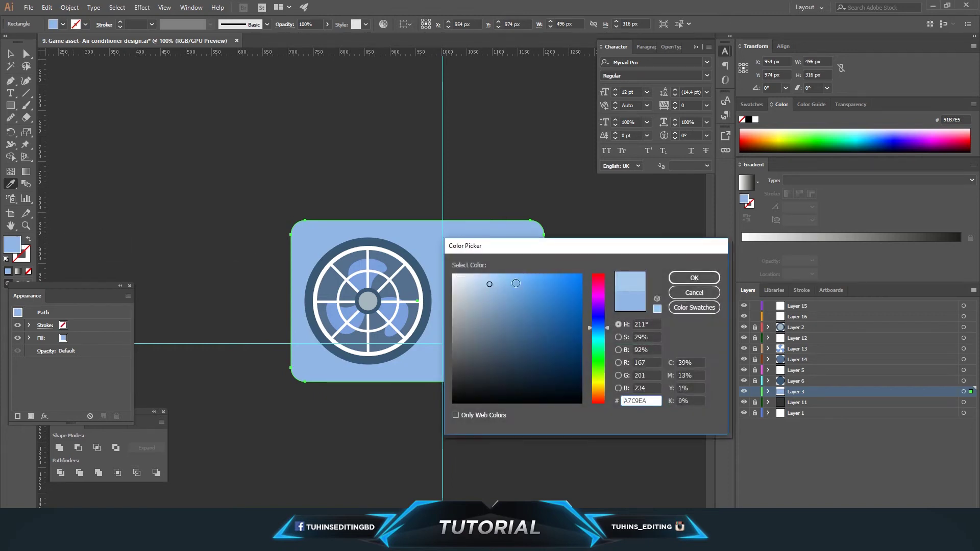
{"action": "left_click", "coordinate": [694, 278]}
{"action": "left_click", "coordinate": [26, 54]}
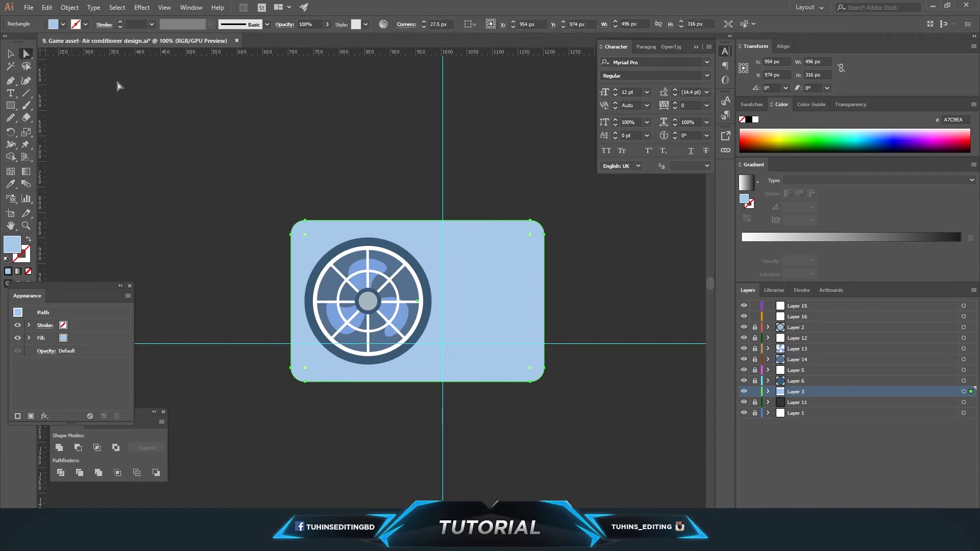
{"action": "left_click", "coordinate": [341, 110]}
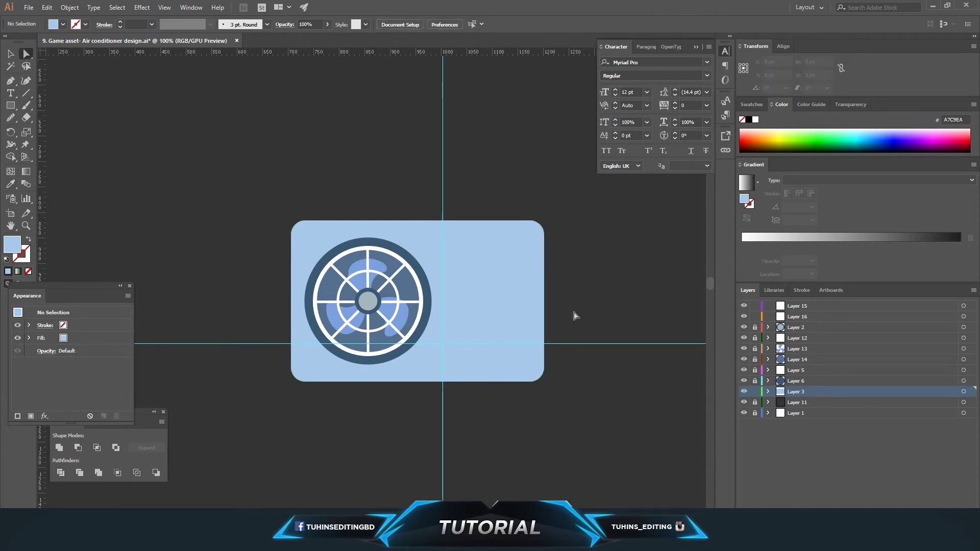
- Unlock the fan layers and change the fill of the 249 px outer fan ring to muted blue 6287A5
{"action": "key", "text": "ctrl+minus"}
{"action": "key", "text": "ctrl+minus"}
{"action": "key", "text": "ctrl+equal"}
{"action": "key", "text": "ctrl+equal"}
{"action": "key", "text": "ctrl+equal"}
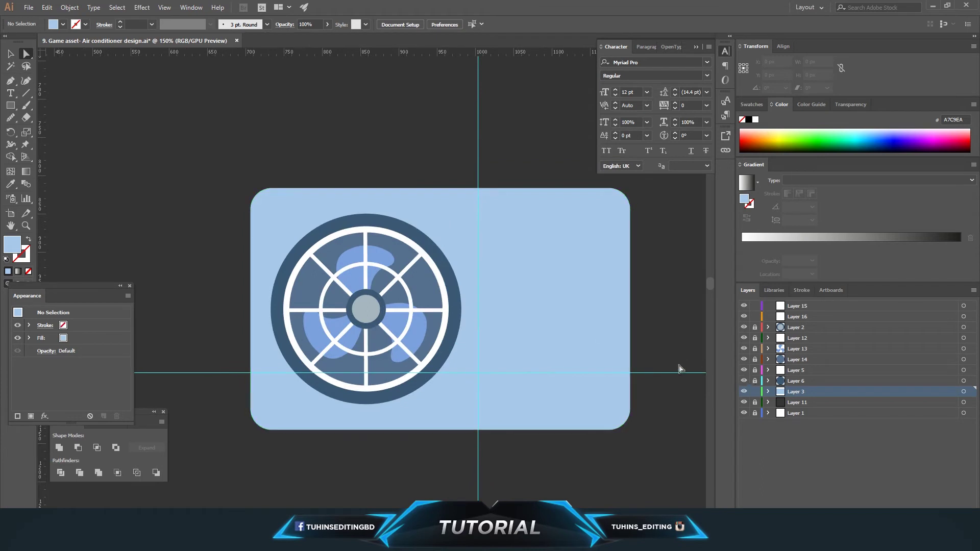
{"action": "left_click_drag", "start_coordinate": [755, 382], "coordinate": [757, 338]}
{"action": "left_click", "coordinate": [457, 327]}
{"action": "key", "text": "i"}
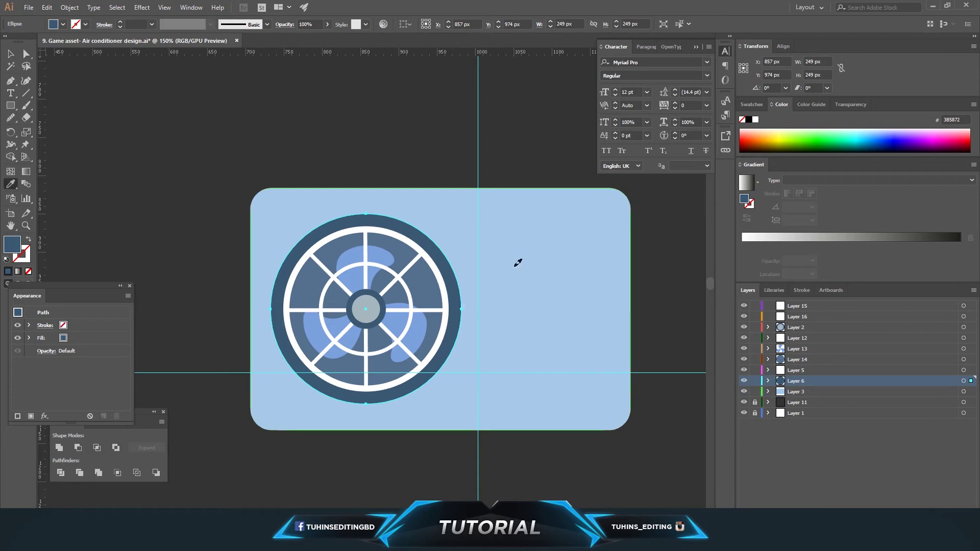
{"action": "left_click", "coordinate": [519, 261]}
{"action": "double_click", "coordinate": [12, 244]}
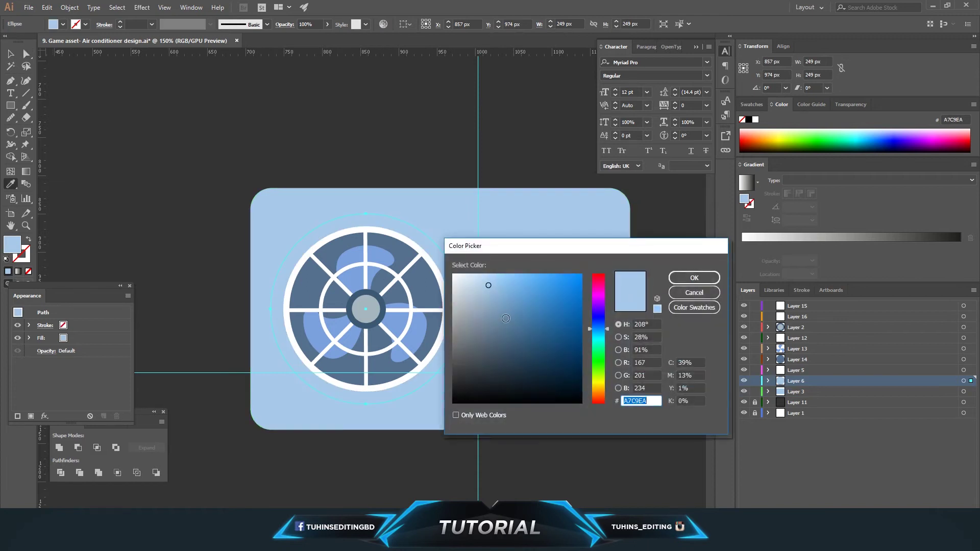
{"action": "left_click", "coordinate": [506, 320]}
{"action": "left_click", "coordinate": [693, 278]}
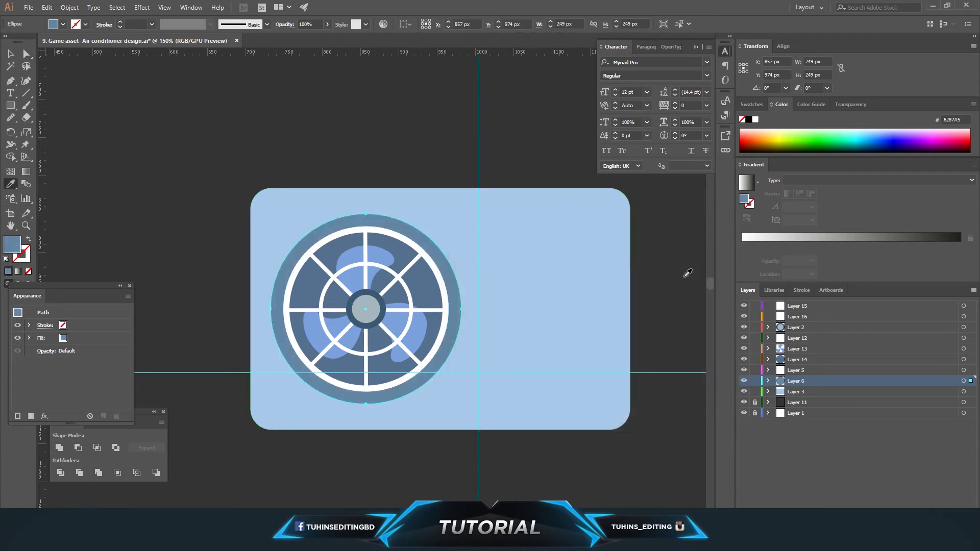
{"action": "left_click", "coordinate": [26, 53]}
{"action": "left_click", "coordinate": [431, 124]}
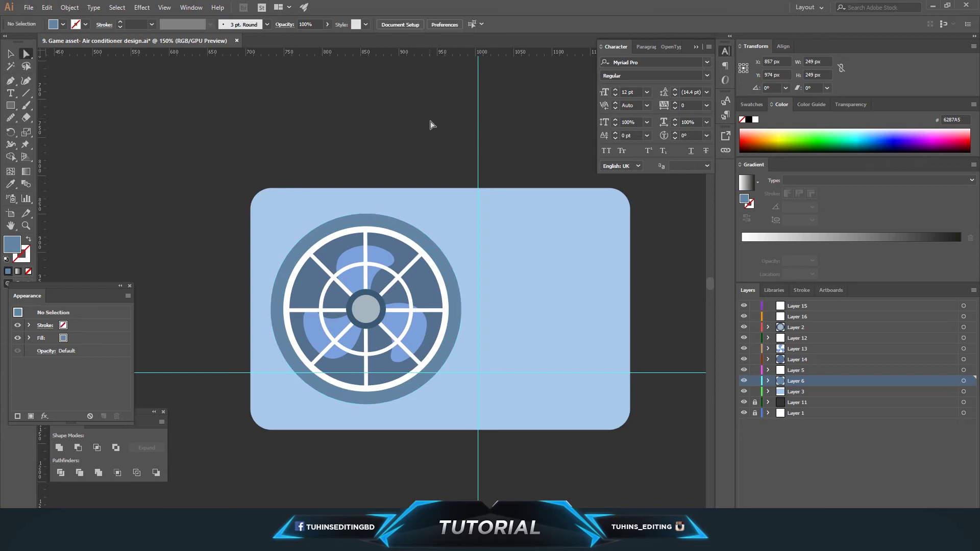
- Set the fill of the circle behind the fan blades to dark blue 3D5972 and save the document
{"action": "left_click", "coordinate": [352, 252]}
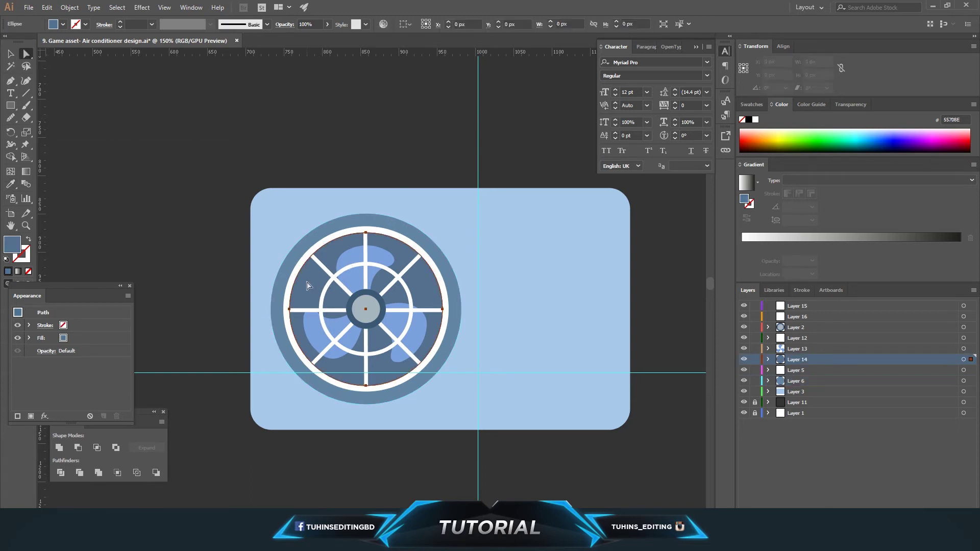
{"action": "double_click", "coordinate": [12, 245]}
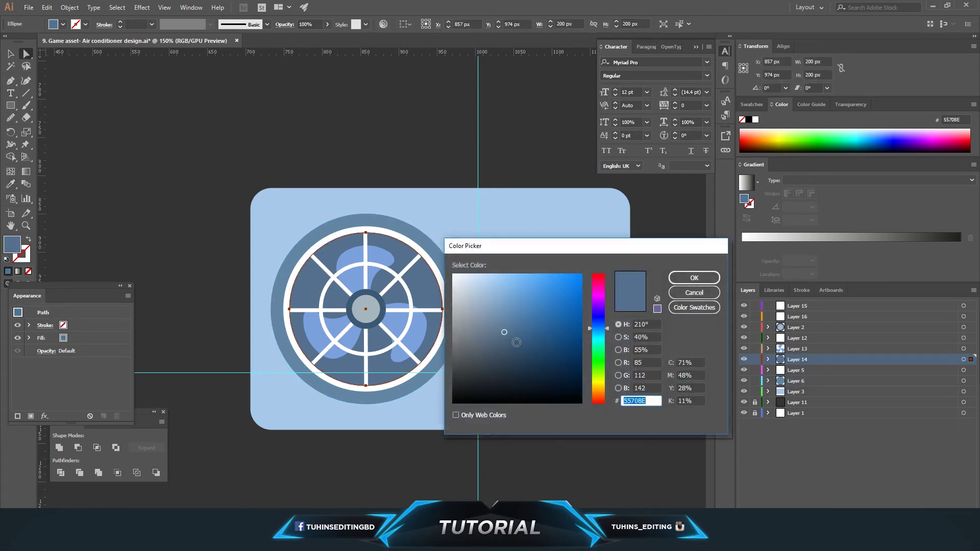
{"action": "type", "text": "3D5972"}
{"action": "left_click", "coordinate": [694, 278]}
{"action": "left_click", "coordinate": [652, 278]}
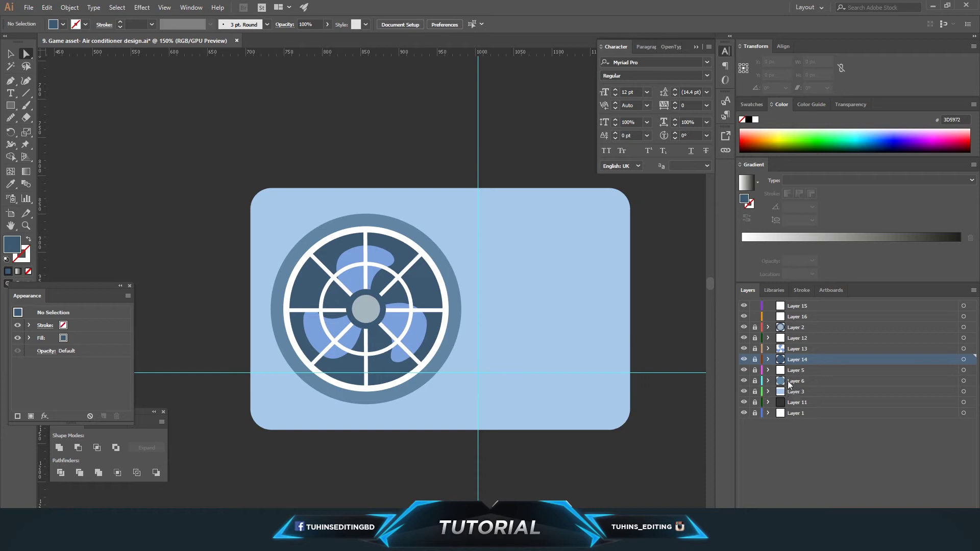
{"action": "key", "text": "ctrl+s"}
- Add a new layer above Layer 11 and draw a rounded rectangle about 590 by 257 px on it, behind the light blue body
{"action": "left_click", "coordinate": [801, 403]}
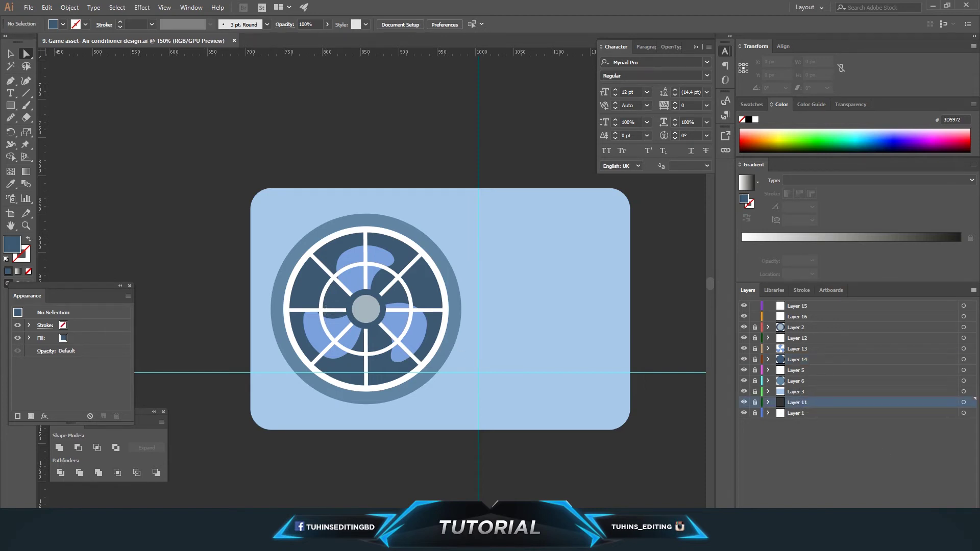
{"action": "key", "text": "ctrl+l"}
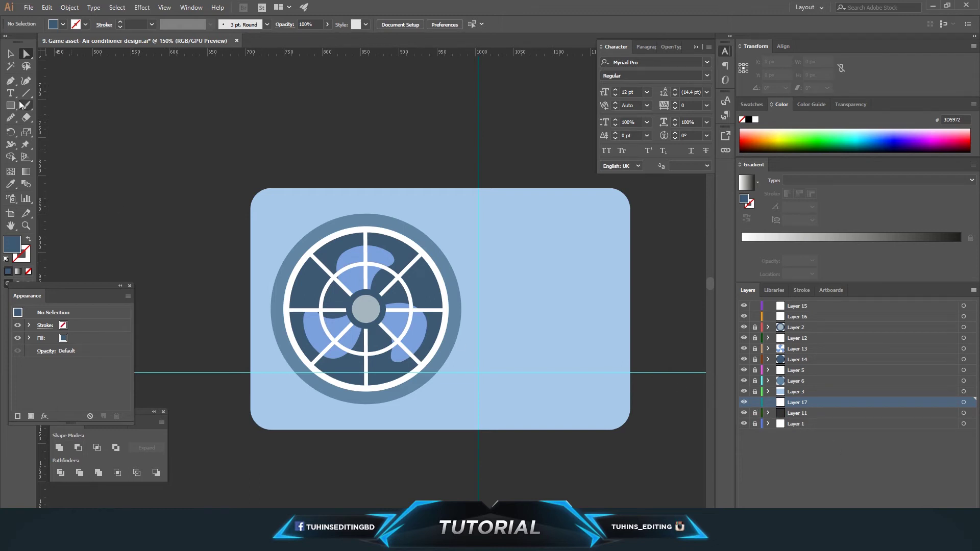
{"action": "left_click_drag", "start_coordinate": [9, 109], "coordinate": [40, 118]}
{"action": "left_click_drag", "start_coordinate": [212, 162], "coordinate": [663, 358]}
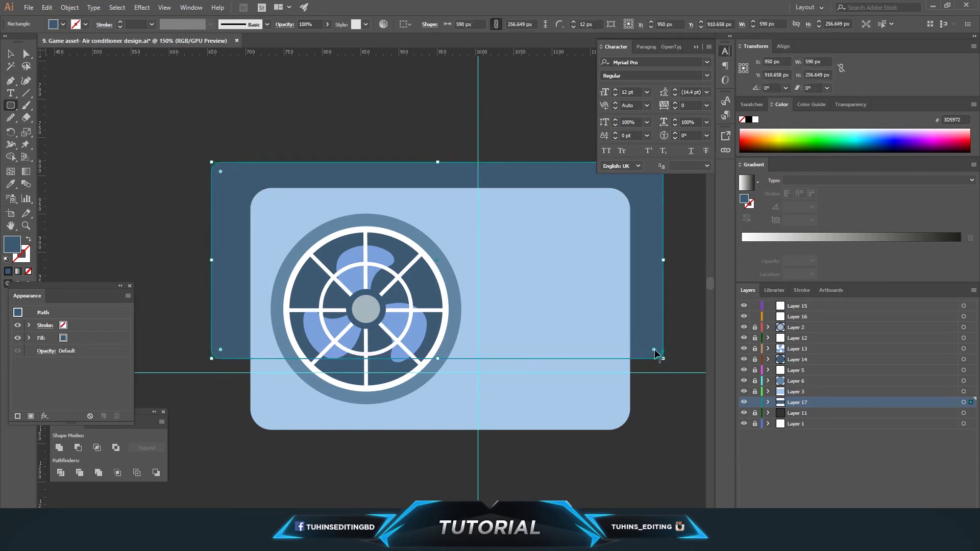
- Round the new rectangle's corners to 128.32 px to form a pill shape and shift it slightly right and down
{"action": "key", "text": "a"}
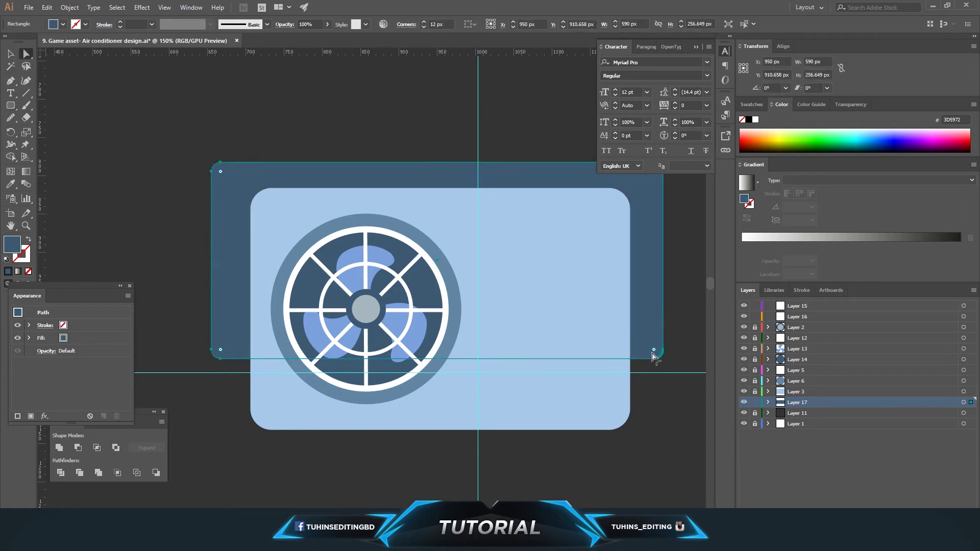
{"action": "left_click_drag", "start_coordinate": [655, 353], "coordinate": [566, 240]}
{"action": "left_click_drag", "start_coordinate": [571, 323], "coordinate": [576, 328]}
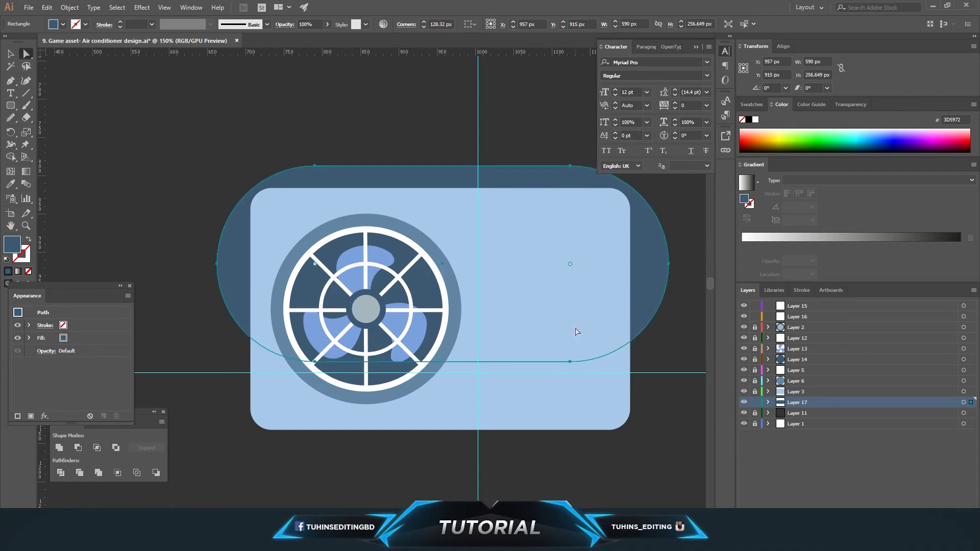
- Shift the dark blue pill shape upward behind the body and cut it from its layer
{"action": "left_click_drag", "start_coordinate": [568, 325], "coordinate": [565, 325]}
{"action": "left_click", "coordinate": [405, 137]}
{"action": "left_click_drag", "start_coordinate": [338, 163], "coordinate": [487, 200]}
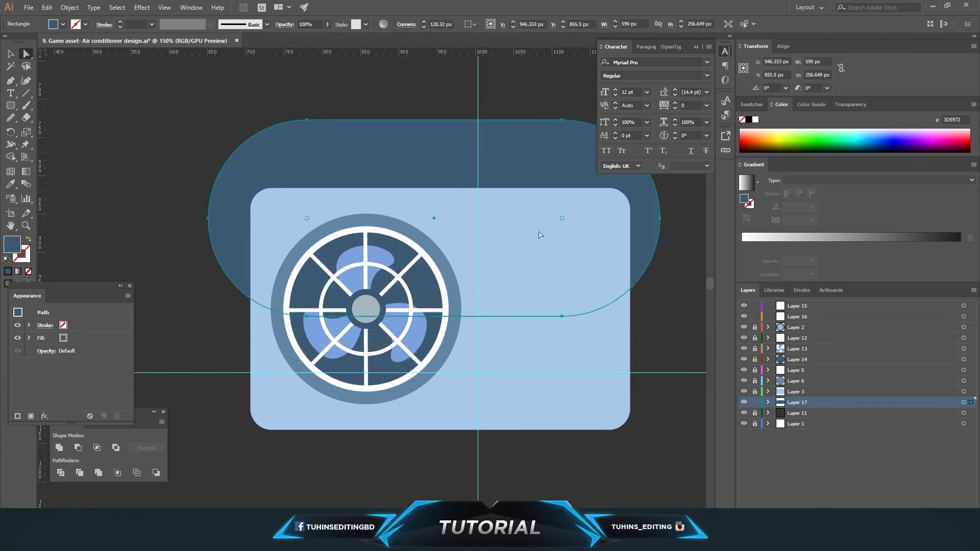
{"action": "key", "text": "Delete"}
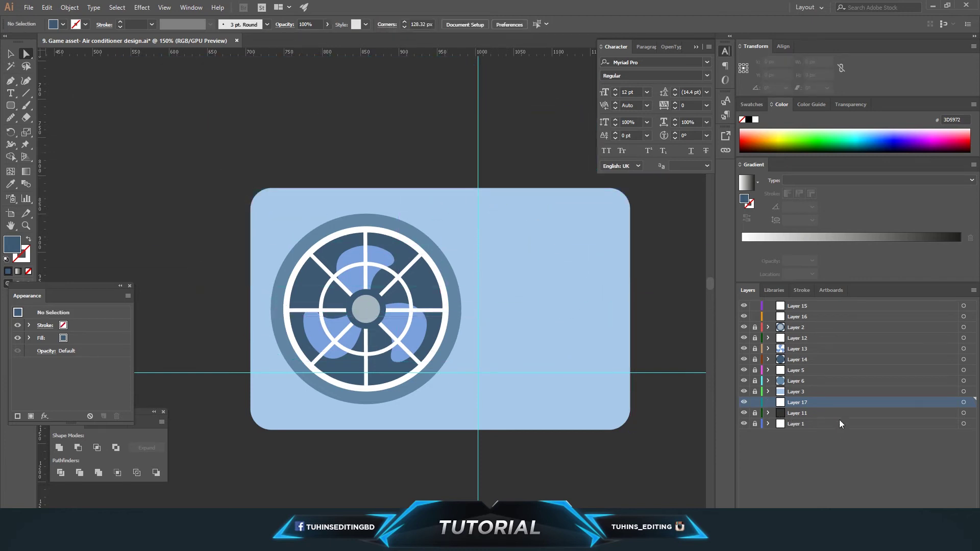
- Add a new layer above Layer 17, delete the emptied Layer 17, and make the new layer active
{"action": "key", "text": "ctrl+l"}
{"action": "left_click", "coordinate": [817, 413]}
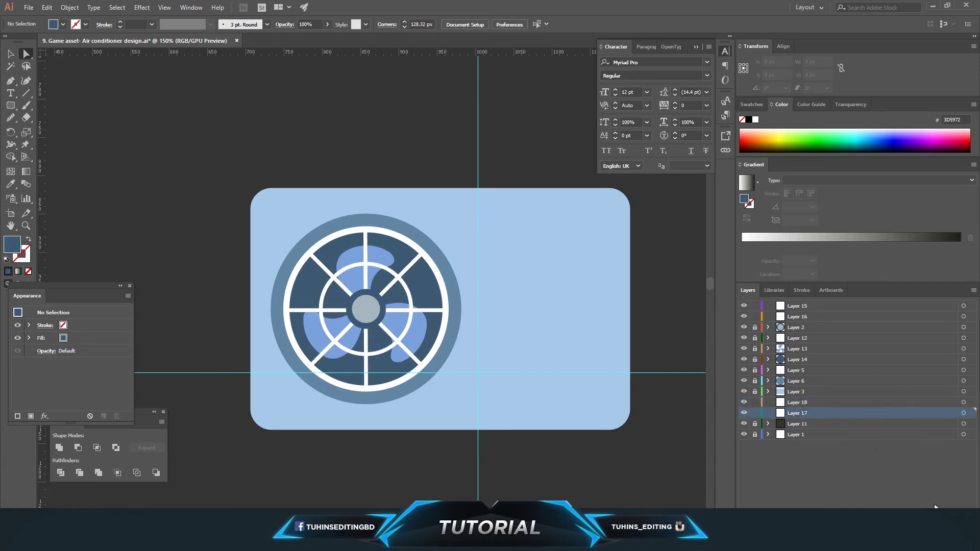
{"action": "key", "text": "Delete"}
{"action": "key", "text": "ctrl+v"}
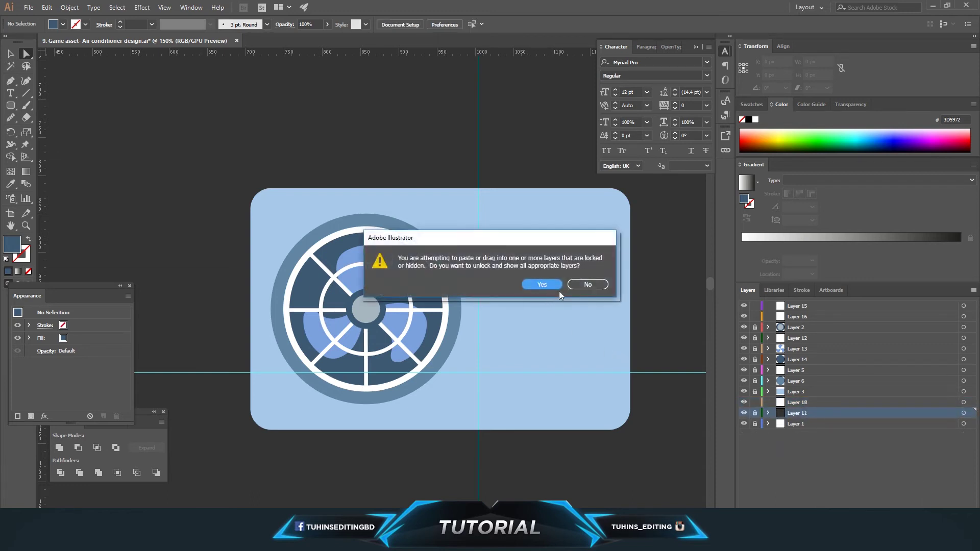
{"action": "left_click", "coordinate": [601, 287]}
{"action": "left_click", "coordinate": [791, 406]}
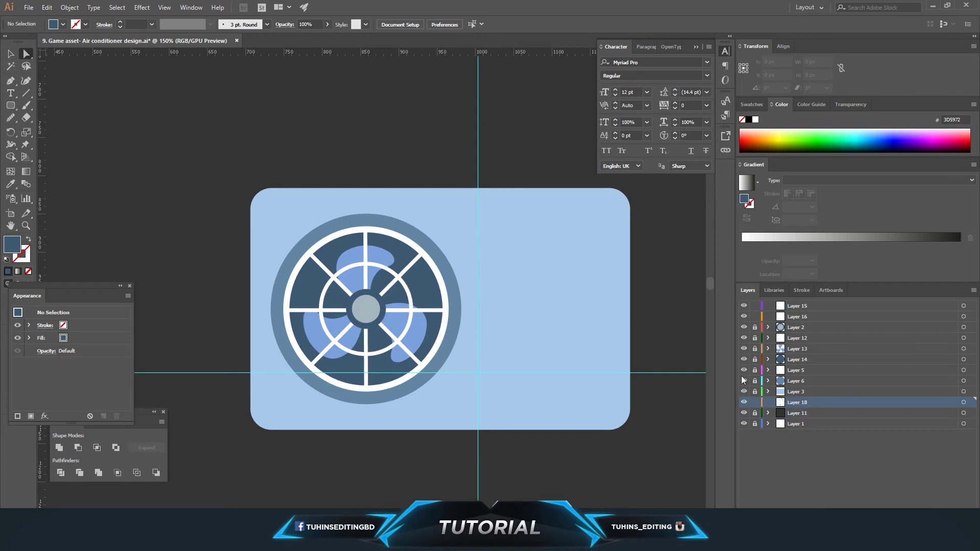
- Paste the pill shape onto the new layer, place it at about X 957, Y 921 px, and bring its layer above the light blue body
{"action": "key", "text": "ctrl+v"}
{"action": "left_click_drag", "start_coordinate": [501, 273], "coordinate": [569, 261]}
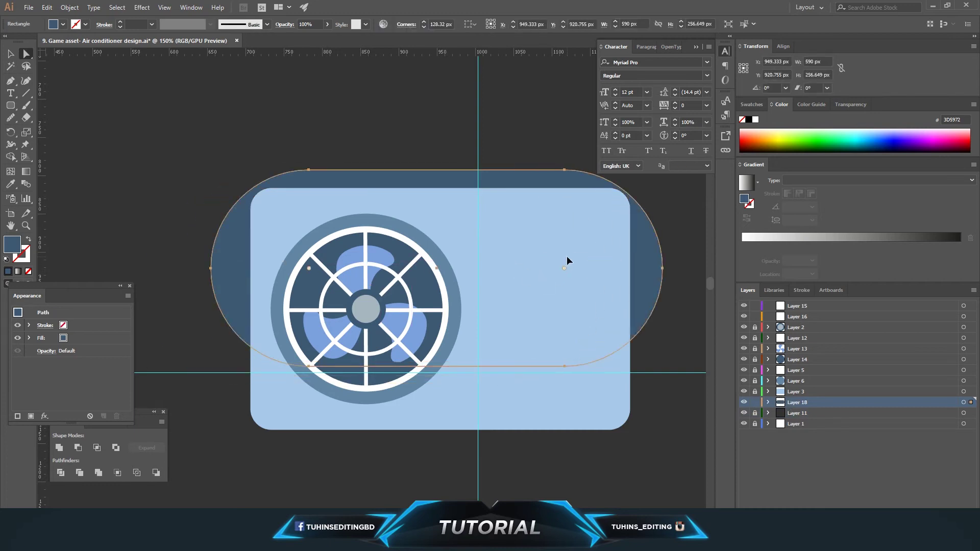
{"action": "left_click_drag", "start_coordinate": [571, 261], "coordinate": [571, 251]}
{"action": "left_click_drag", "start_coordinate": [798, 405], "coordinate": [798, 391]}
{"action": "left_click_drag", "start_coordinate": [585, 272], "coordinate": [588, 276]}
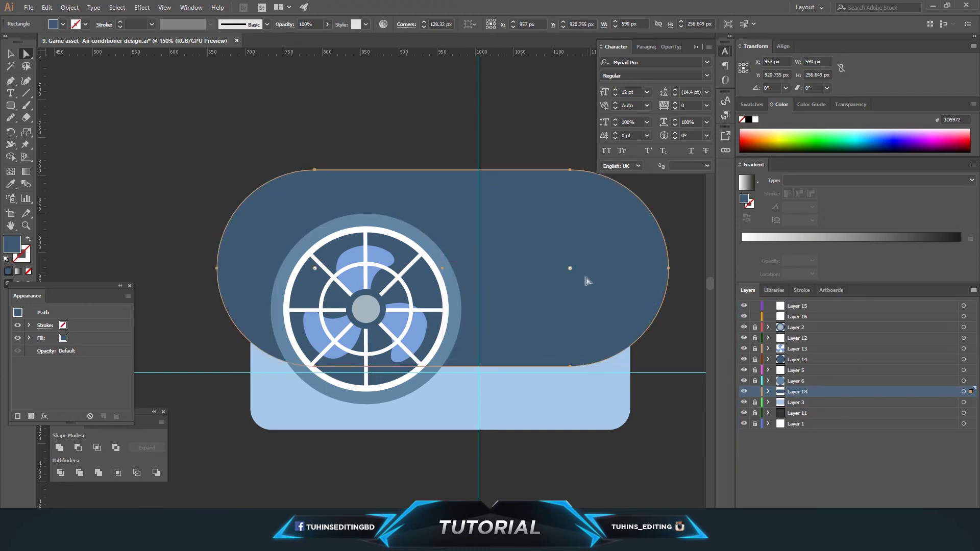
- Trim away the parts of the dark blue pill that extend beyond the body using the Shape Builder tool
{"action": "left_click", "coordinate": [609, 400]}
{"action": "left_click", "coordinate": [648, 290], "text": "shift"}
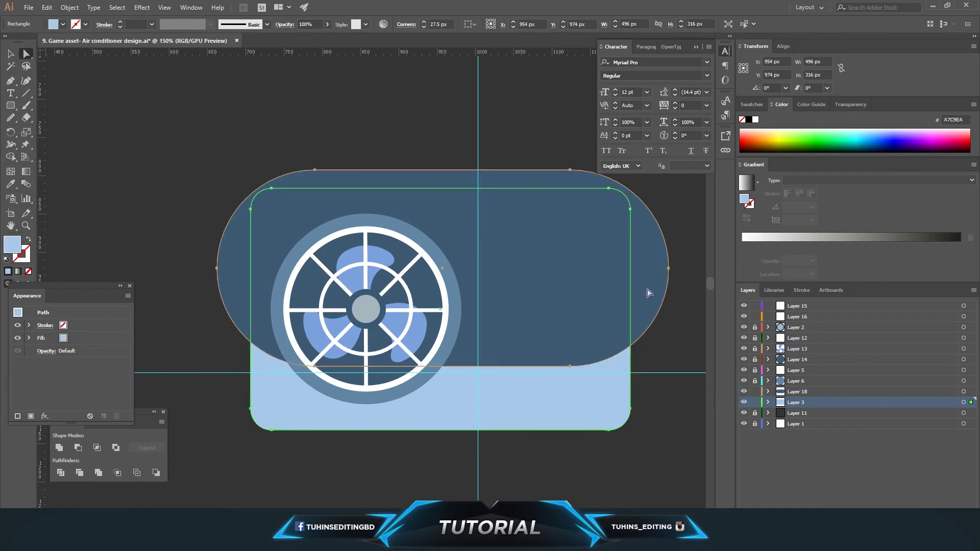
{"action": "left_click", "coordinate": [13, 158]}
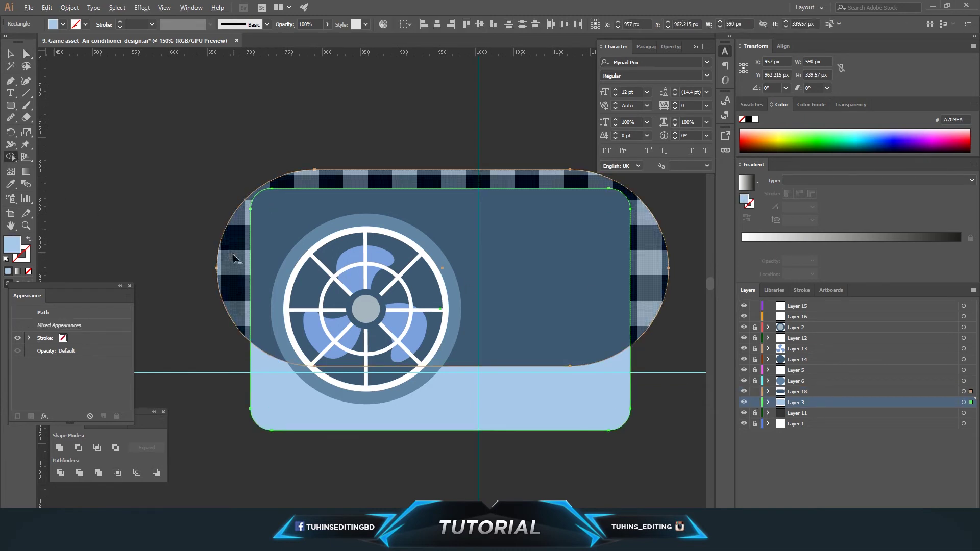
{"action": "left_click", "coordinate": [234, 258], "text": "alt"}
{"action": "left_click", "coordinate": [25, 55]}
{"action": "left_click", "coordinate": [324, 98]}
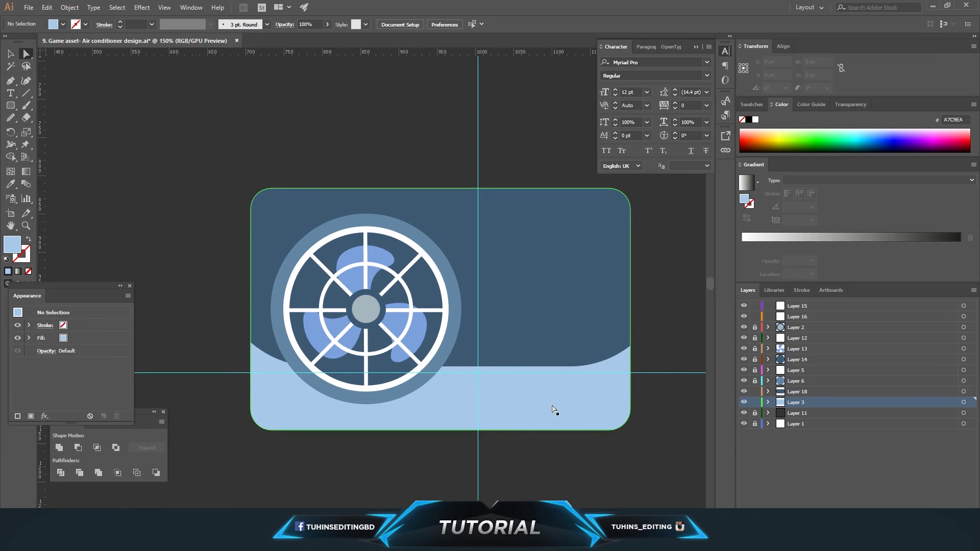
- Fill the trimmed upper shape with the body's light blue A7C9EA
{"action": "left_click", "coordinate": [557, 313]}
{"action": "key", "text": "i"}
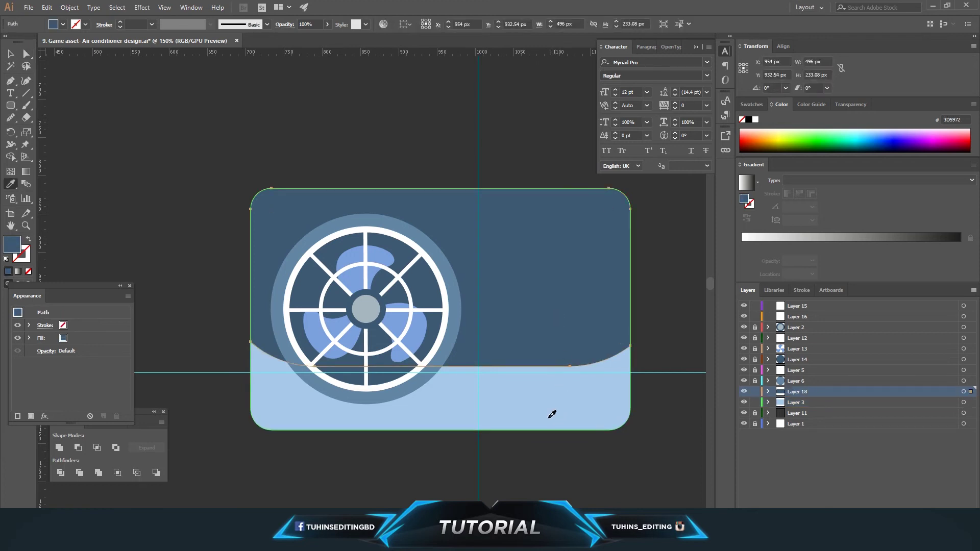
{"action": "left_click", "coordinate": [551, 411]}
{"action": "key", "text": "a"}
{"action": "left_click", "coordinate": [327, 79]}
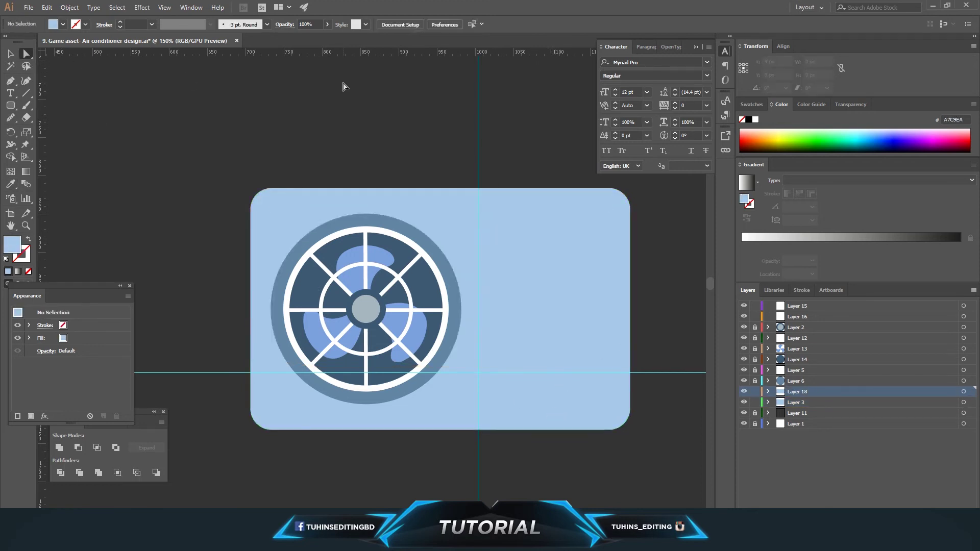
- Change the fill of the underlying body rectangle to the darker light blue 90B4D3
{"action": "left_click", "coordinate": [527, 402]}
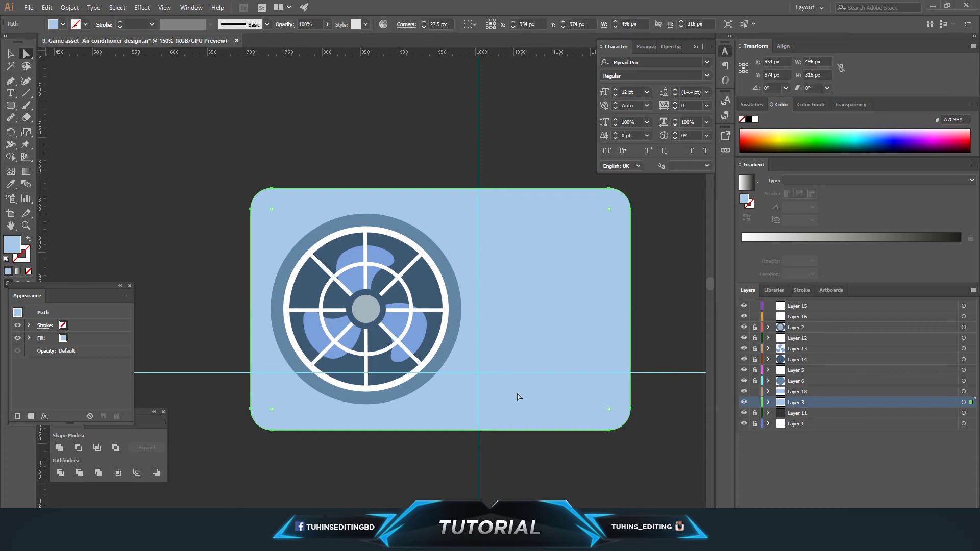
{"action": "double_click", "coordinate": [11, 243]}
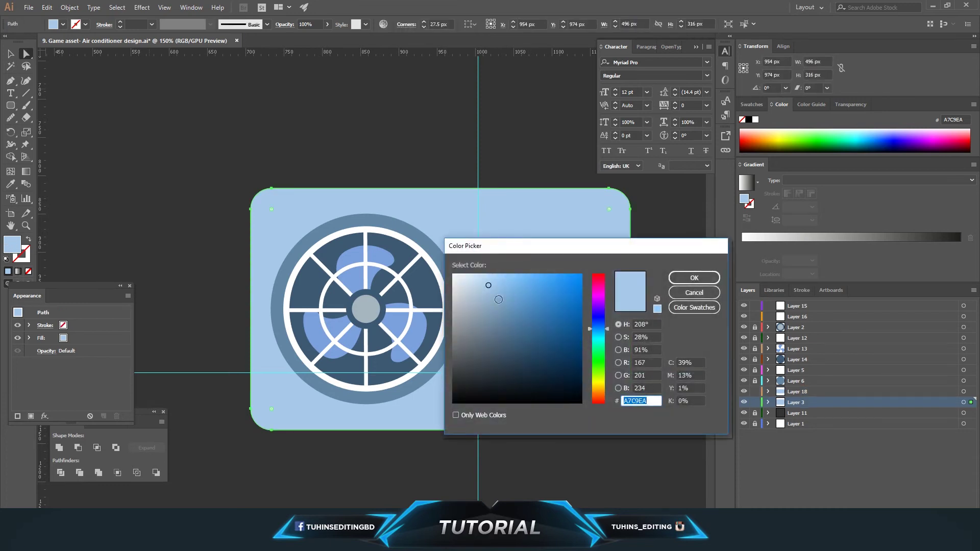
{"action": "left_click", "coordinate": [494, 296]}
{"action": "left_click", "coordinate": [694, 278]}
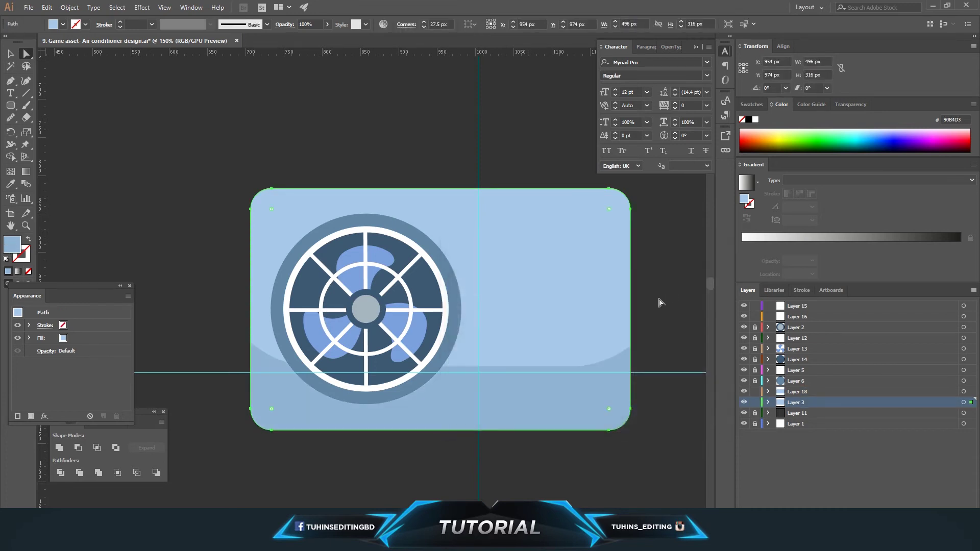
{"action": "left_click", "coordinate": [660, 292]}
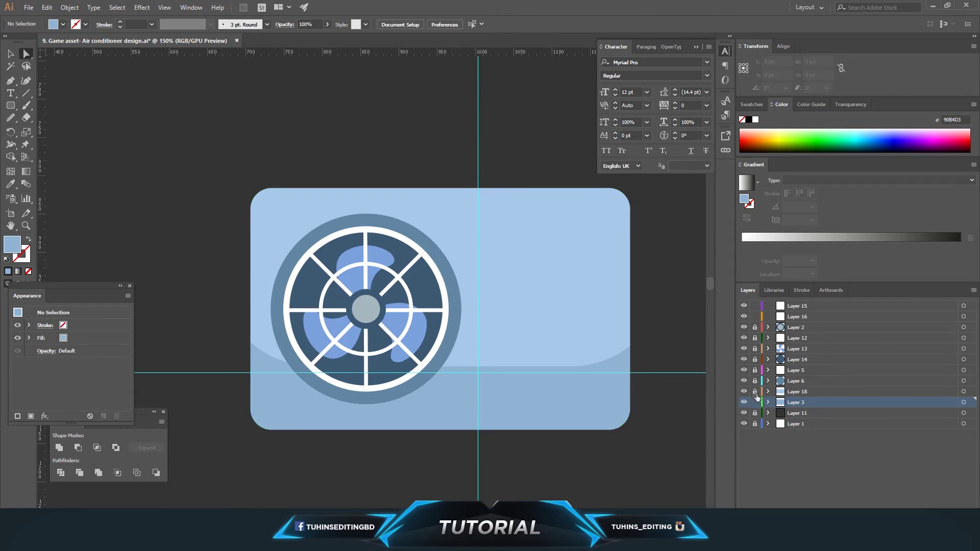
- Add a new layer above Layer 18 and draw a rounded bar about 147 by 22 px on the body, right of the fan
{"action": "left_click", "coordinate": [804, 394]}
{"action": "key", "text": "ctrl+l"}
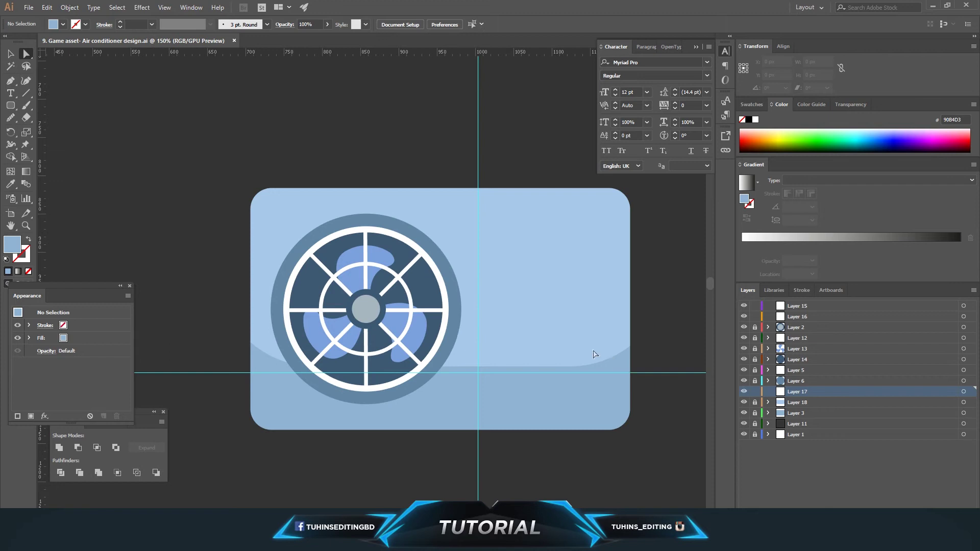
{"action": "left_click_drag", "start_coordinate": [10, 105], "coordinate": [44, 118]}
{"action": "left_click_drag", "start_coordinate": [490, 333], "coordinate": [603, 350]}
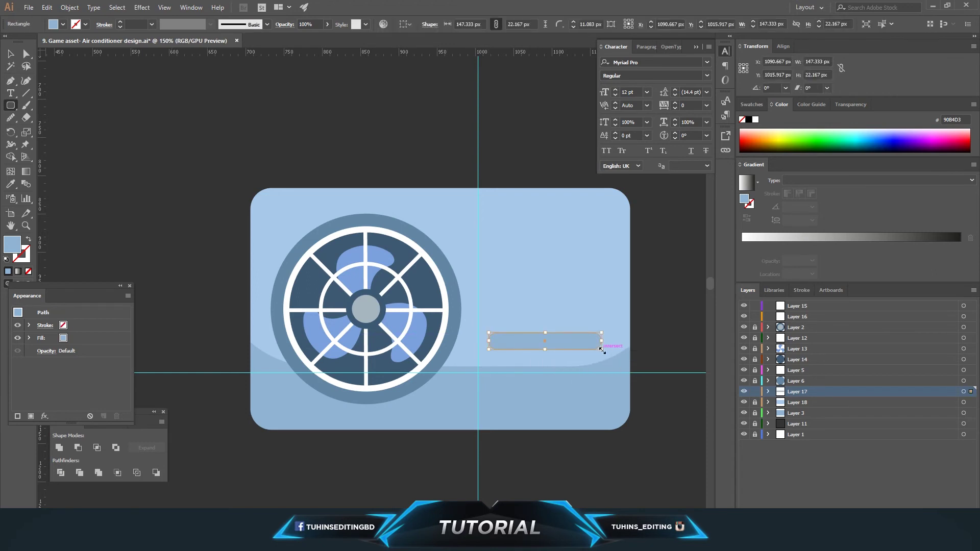
- Fill the rounded bar with the outer fan ring's muted blue 6287A5
{"action": "key", "text": "i"}
{"action": "left_click", "coordinate": [367, 217]}
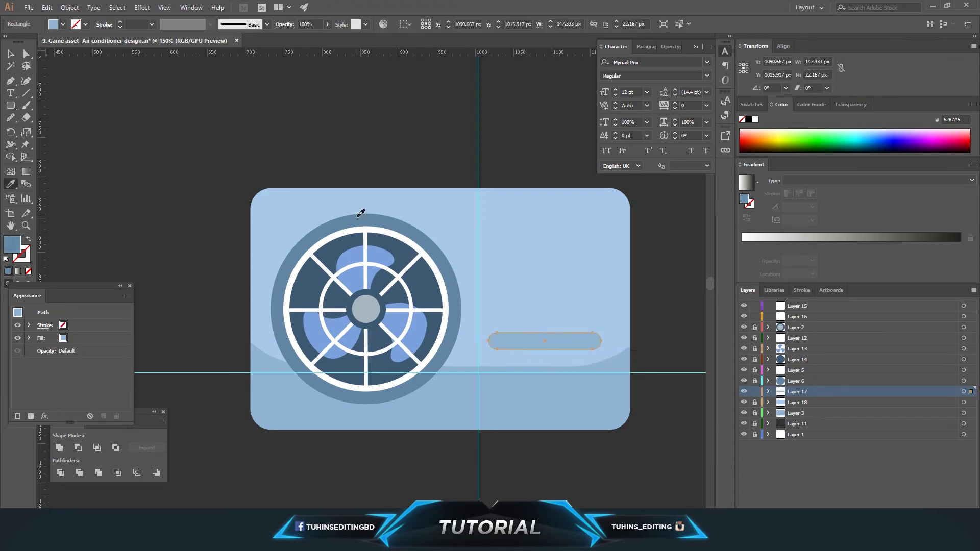
{"action": "left_click", "coordinate": [11, 53]}
{"action": "left_click", "coordinate": [539, 307]}
- Duplicate the rounded bar in place and nudge the copy up 5 px
{"action": "left_click", "coordinate": [538, 341]}
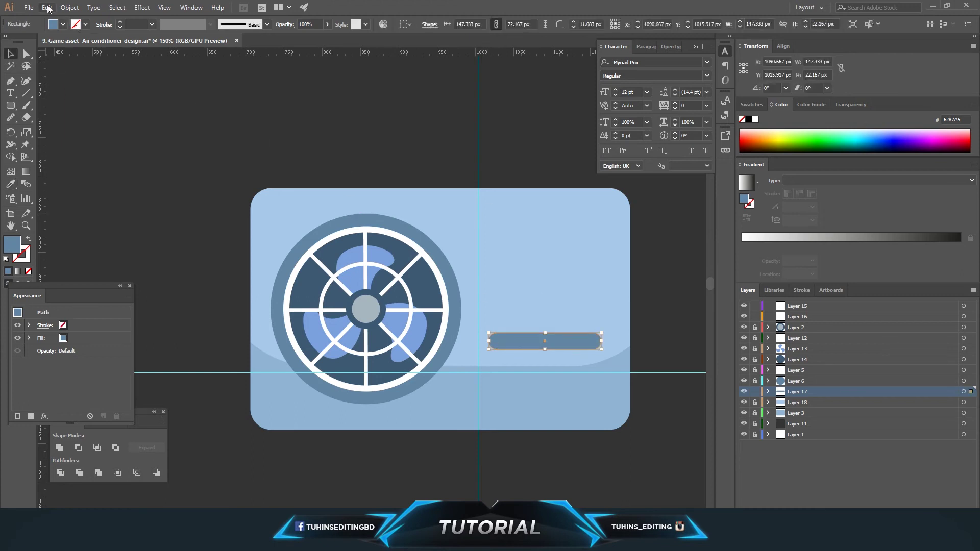
{"action": "left_click", "coordinate": [47, 7]}
{"action": "left_click", "coordinate": [70, 101]}
{"action": "key", "text": "Up"}
{"action": "key", "text": "Up"}
{"action": "key", "text": "Up"}
{"action": "key", "text": "Up"}
{"action": "key", "text": "Up"}
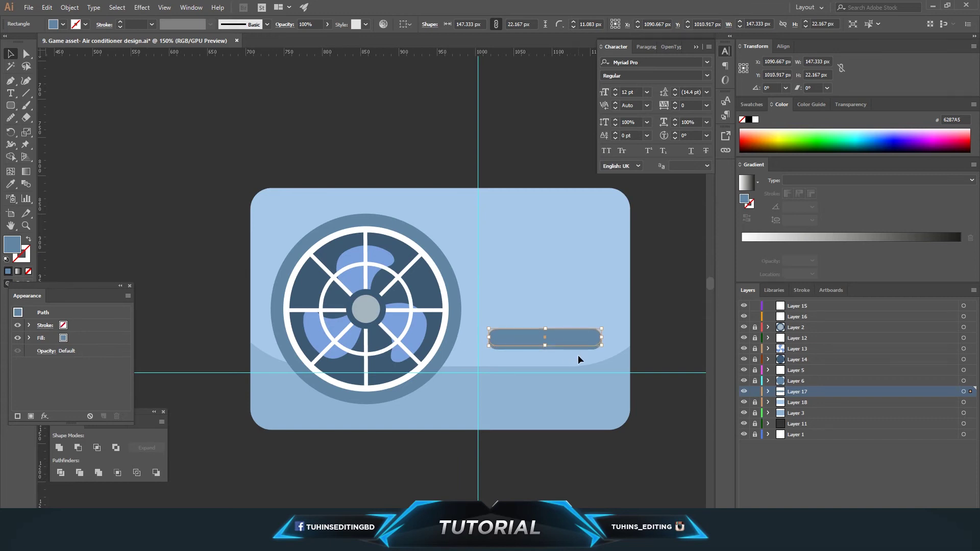
- Fill the lower of the two overlapping bars with white to form a highlight edge
{"action": "left_click", "coordinate": [578, 354]}
{"action": "left_click", "coordinate": [548, 348]}
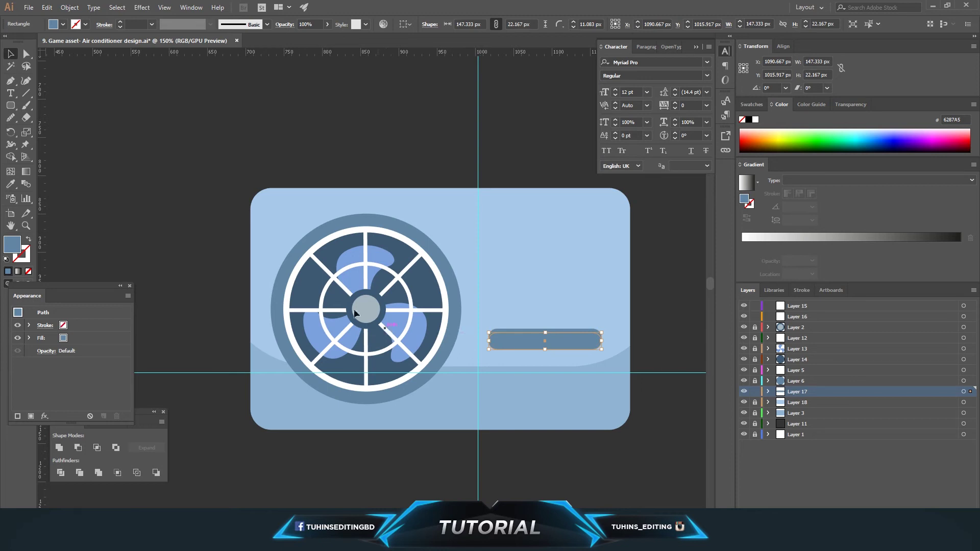
{"action": "left_click", "coordinate": [63, 24]}
{"action": "left_click", "coordinate": [20, 45]}
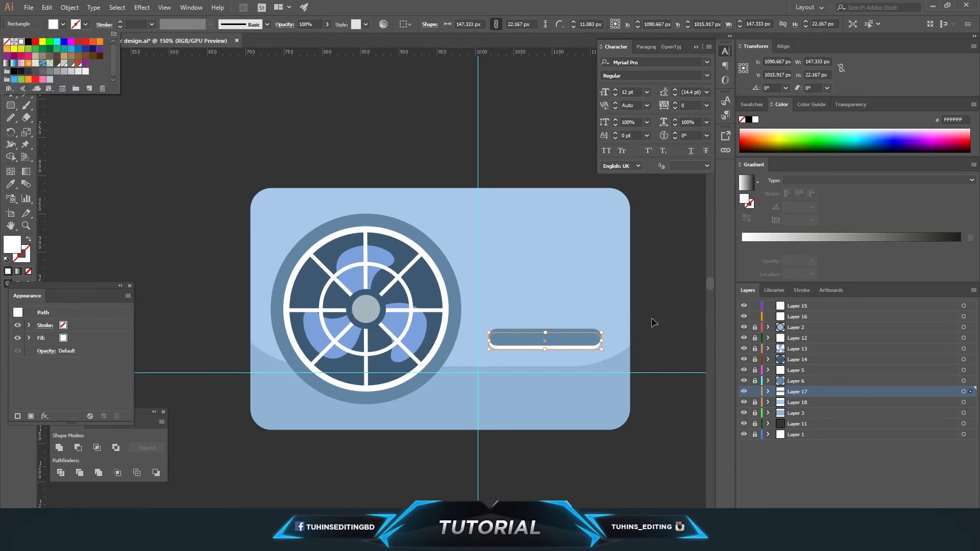
{"action": "left_click", "coordinate": [656, 323]}
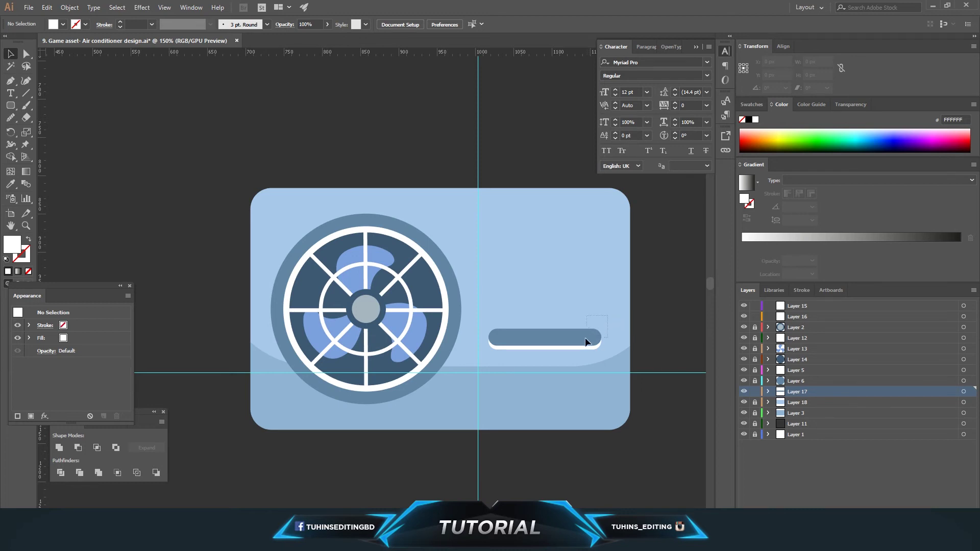
- Shorten the bar with its white edge to 130 px wide and duplicate it twice downward to form three stacked vents
{"action": "left_click_drag", "start_coordinate": [570, 348], "coordinate": [578, 369]}
{"action": "left_click", "coordinate": [652, 336]}
{"action": "scroll", "coordinate": [700, 372], "scroll_direction": "down", "scroll_amount": 5}
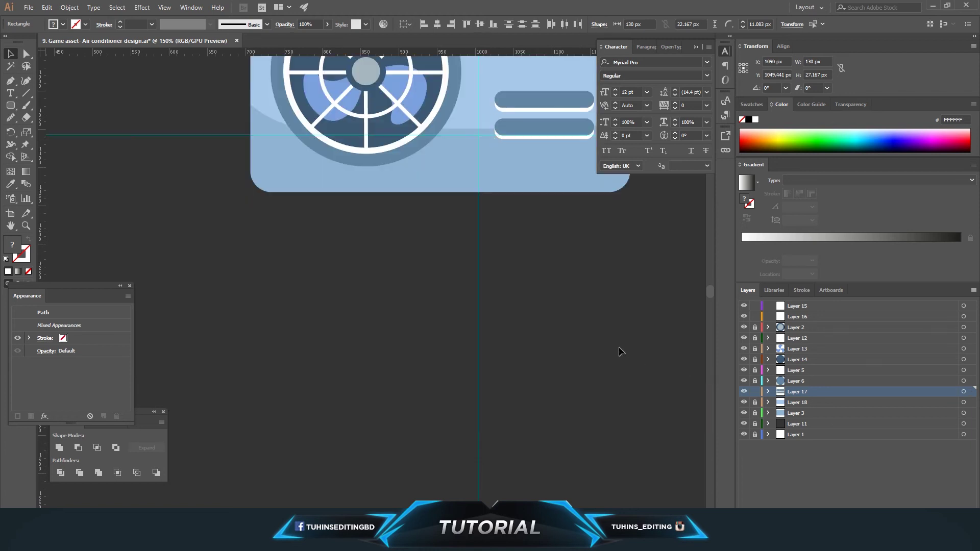
{"action": "left_click", "coordinate": [624, 356]}
{"action": "scroll", "coordinate": [624, 357], "scroll_direction": "up", "scroll_amount": 5}
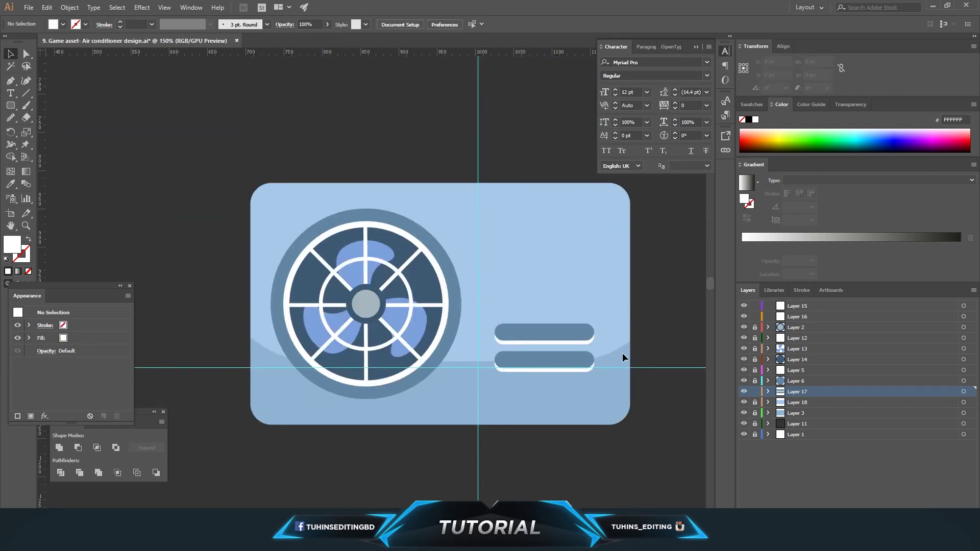
{"action": "left_click_drag", "start_coordinate": [425, 313], "coordinate": [568, 403]}
{"action": "left_click", "coordinate": [573, 409]}
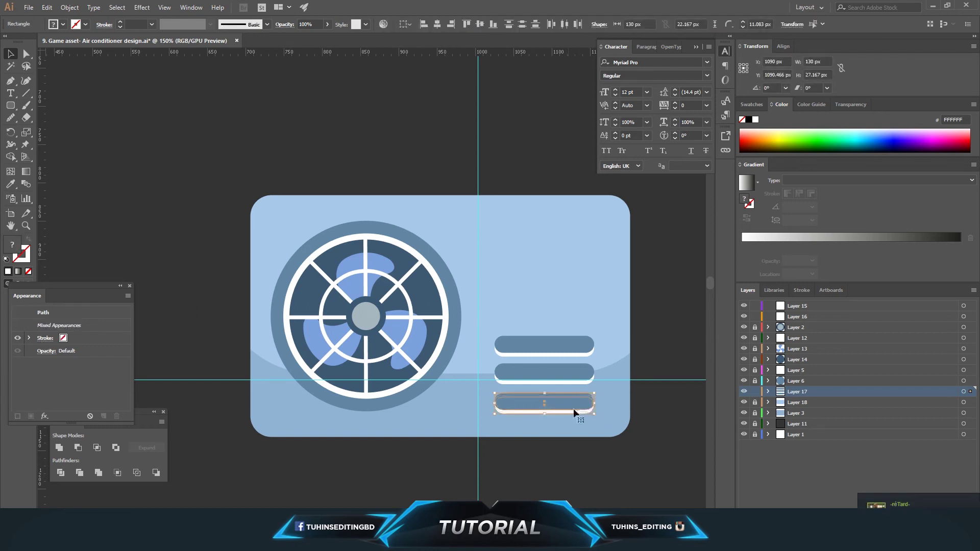
- Scale the three vents down to about 109 px wide and 86 px tall overall, reposition them, and save the document
{"action": "left_click_drag", "start_coordinate": [507, 330], "coordinate": [567, 388]}
{"action": "left_click_drag", "start_coordinate": [568, 388], "coordinate": [566, 392]}
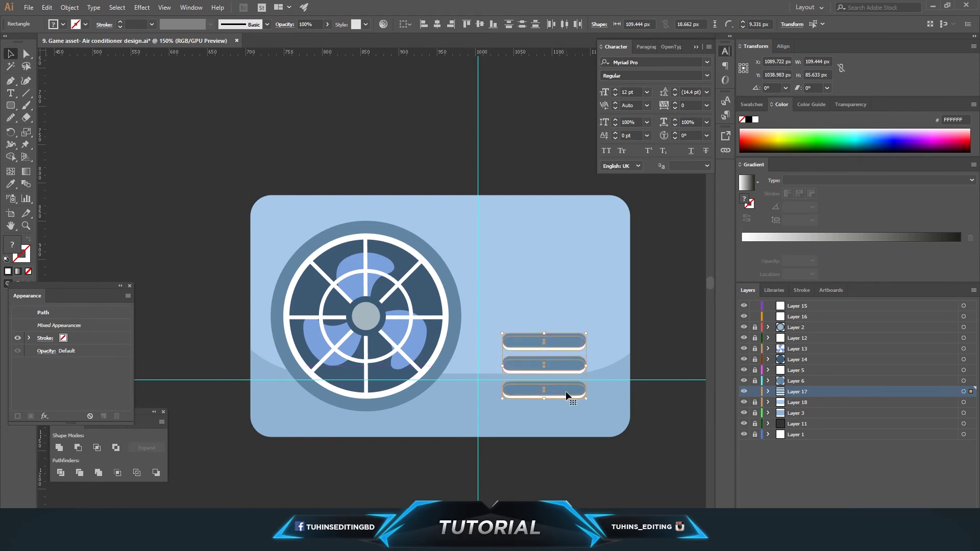
{"action": "left_click", "coordinate": [621, 399]}
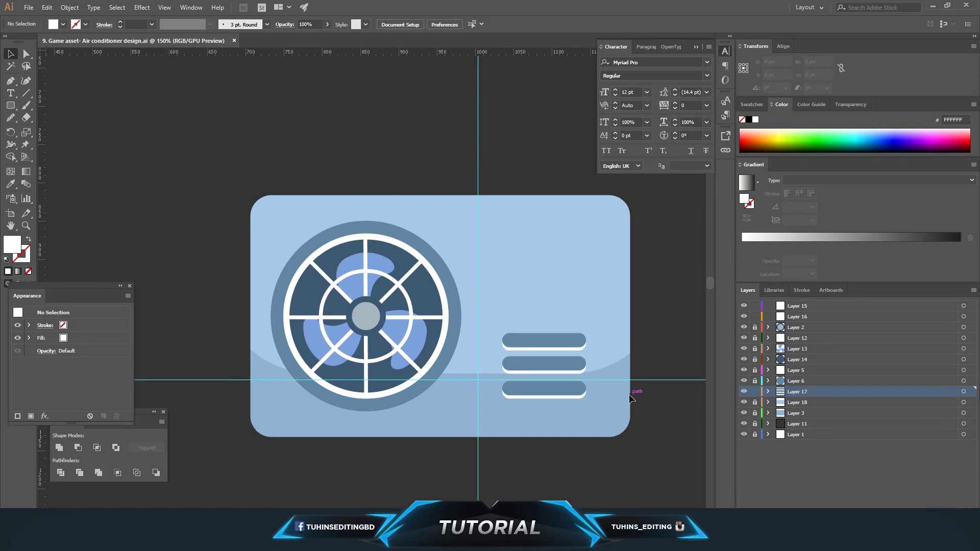
- Draw a 112 px circle centred above the three vents and nudge it slightly upward
{"action": "scroll", "coordinate": [631, 399], "scroll_direction": "up", "scroll_amount": 2}
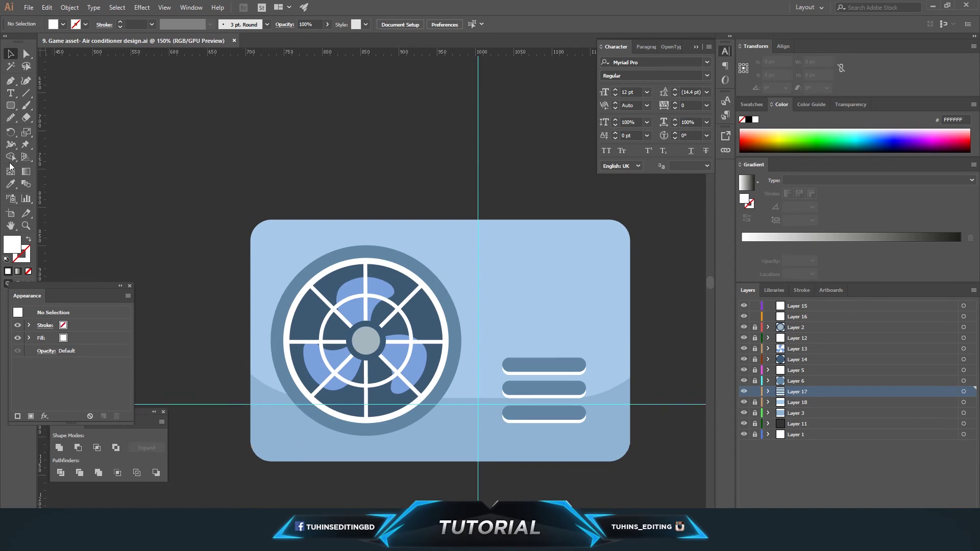
{"action": "left_click_drag", "start_coordinate": [10, 105], "coordinate": [39, 130]}
{"action": "left_click_drag", "start_coordinate": [544, 298], "coordinate": [569, 343]}
{"action": "left_click", "coordinate": [11, 53]}
{"action": "key", "text": "Up"}
{"action": "key", "text": "Up"}
{"action": "key", "text": "Up"}
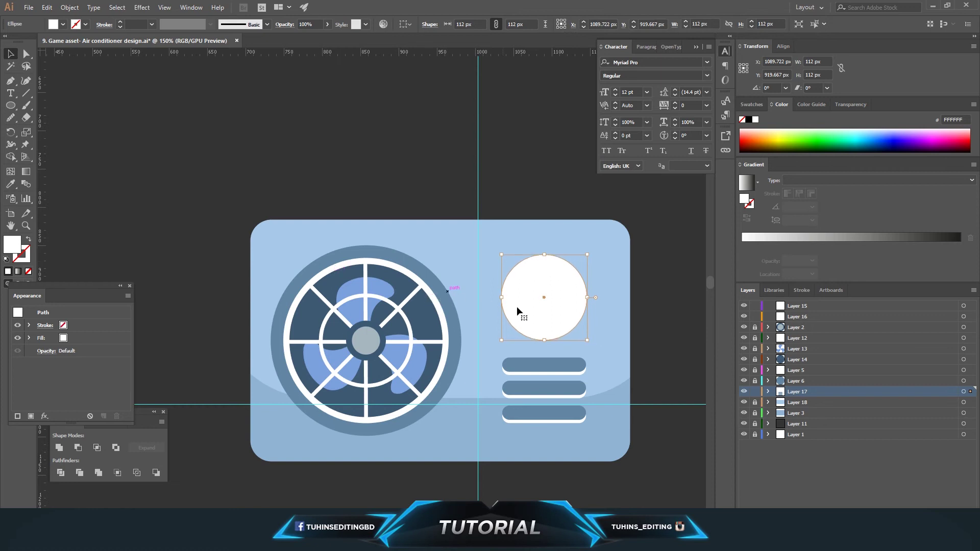
- Change the circle's fill to bright blue 06B3EF
{"action": "left_click", "coordinate": [63, 25]}
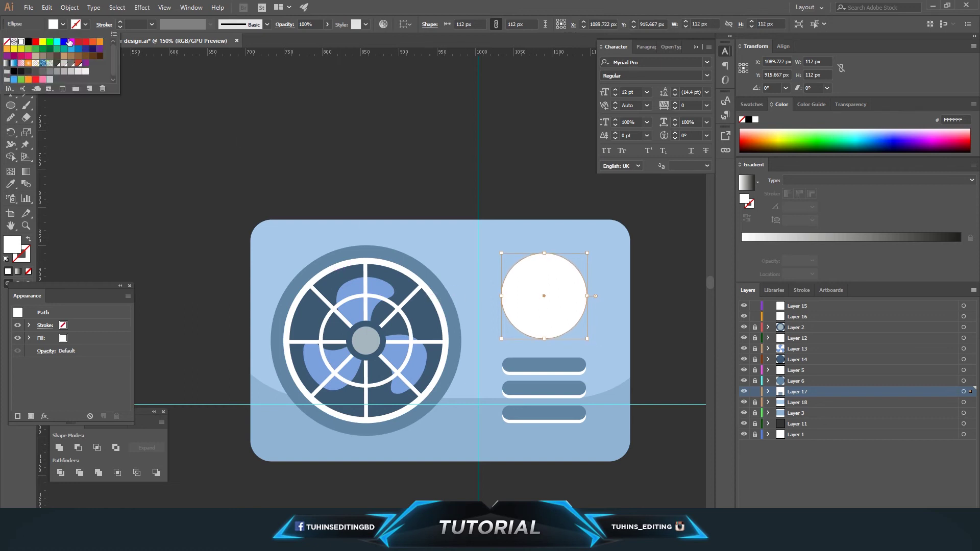
{"action": "left_click", "coordinate": [71, 49]}
{"action": "left_click", "coordinate": [78, 49]}
{"action": "left_click", "coordinate": [71, 49]}
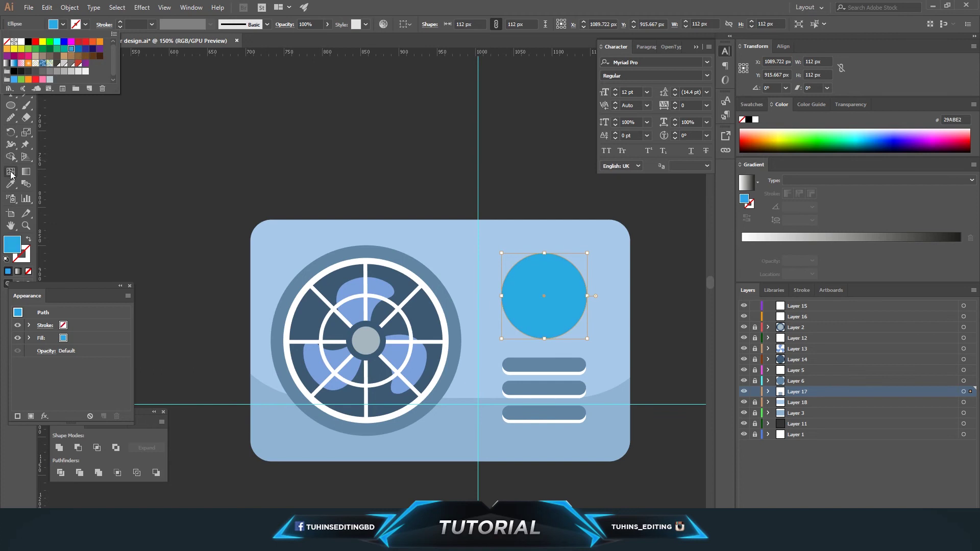
{"action": "double_click", "coordinate": [12, 244]}
{"action": "left_click_drag", "start_coordinate": [564, 297], "coordinate": [579, 281]}
{"action": "left_click", "coordinate": [694, 277]}
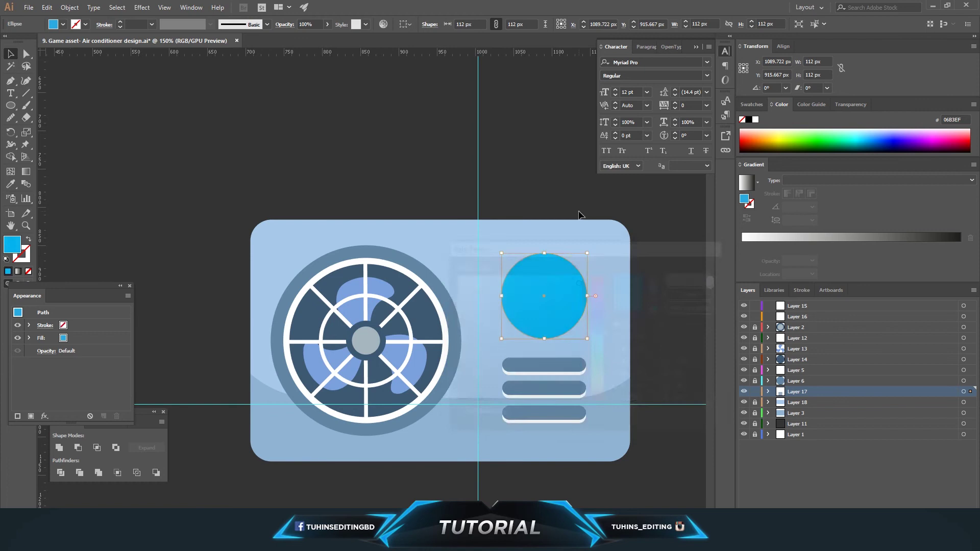
{"action": "left_click", "coordinate": [579, 215]}
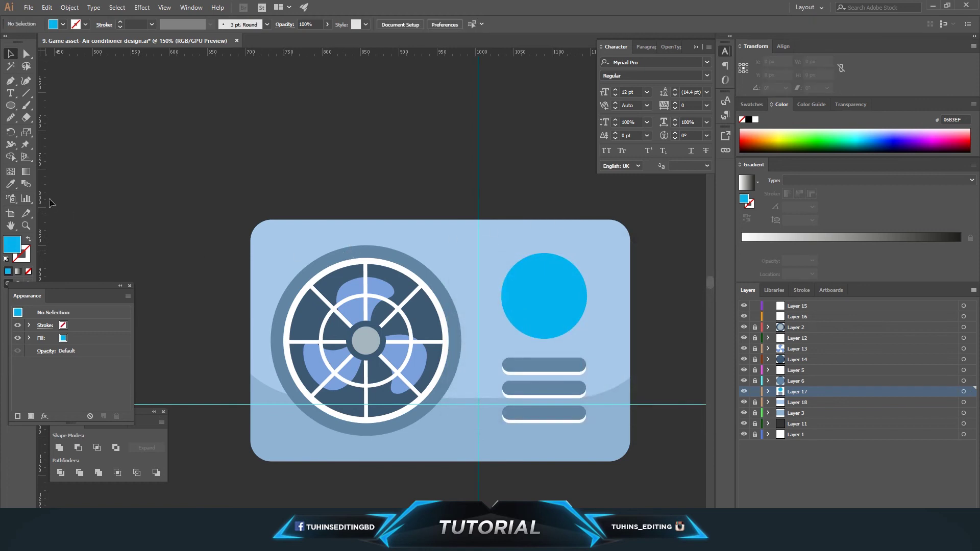
- Draw a five-pointed star about 60 px wide in the centre of the blue circle and fill it white
{"action": "left_click", "coordinate": [11, 105]}
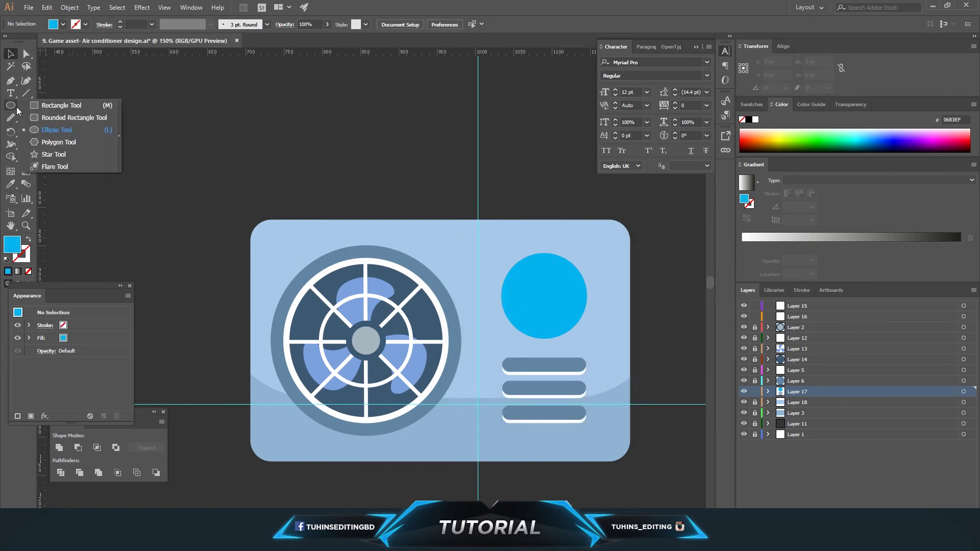
{"action": "left_click", "coordinate": [51, 154]}
{"action": "left_click_drag", "start_coordinate": [544, 296], "coordinate": [563, 314]}
{"action": "key", "text": "i"}
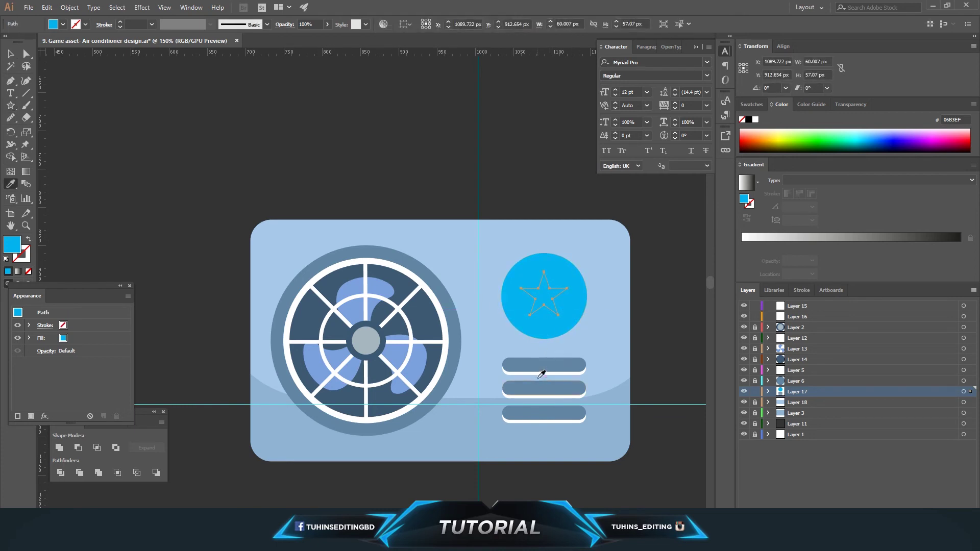
{"action": "left_click", "coordinate": [542, 372]}
{"action": "key", "text": "v"}
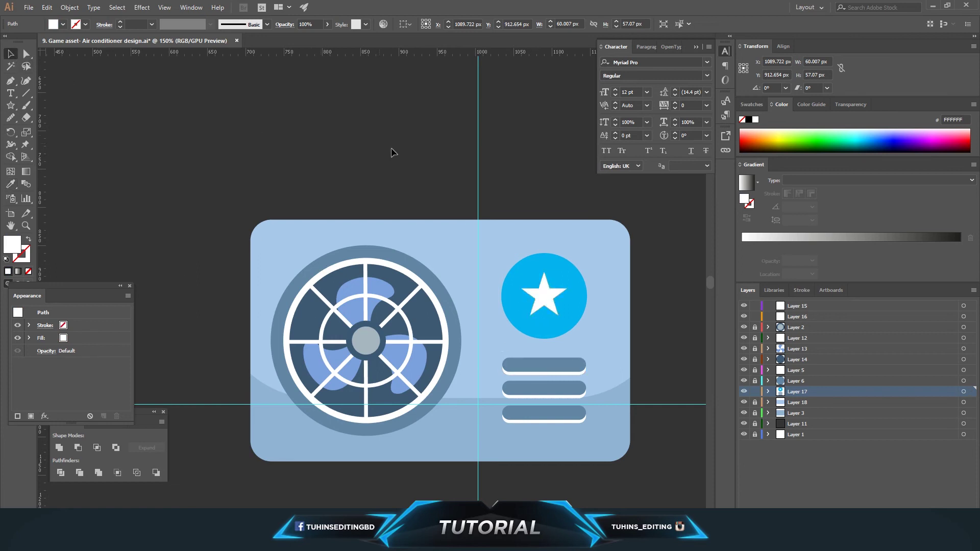
{"action": "left_click", "coordinate": [401, 155]}
- Add a layer above Layer 11 and draw a white rounded rectangle about 104 × 23 px as a foot on the body's lower edge beneath the fan
{"action": "key", "text": "ctrl+minus"}
{"action": "key", "text": "ctrl+minus"}
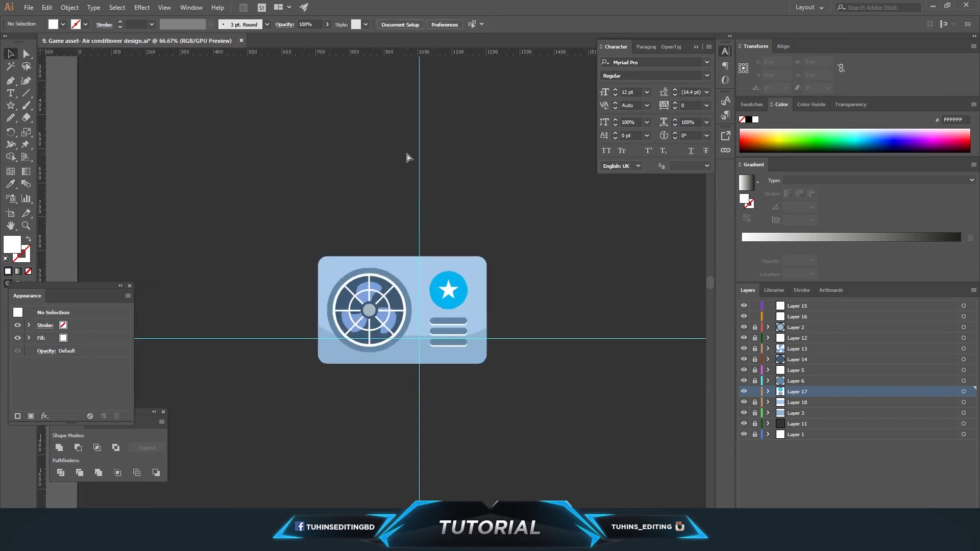
{"action": "key", "text": "ctrl+plus"}
{"action": "key", "text": "ctrl+plus"}
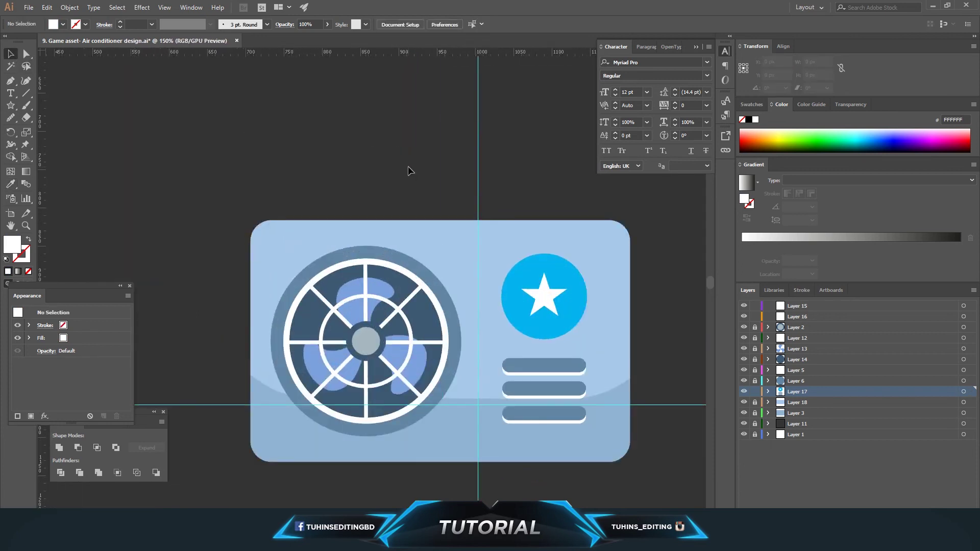
{"action": "scroll", "coordinate": [408, 170], "scroll_direction": "down", "scroll_amount": 1}
{"action": "scroll", "coordinate": [401, 306], "scroll_direction": "down", "scroll_amount": 4}
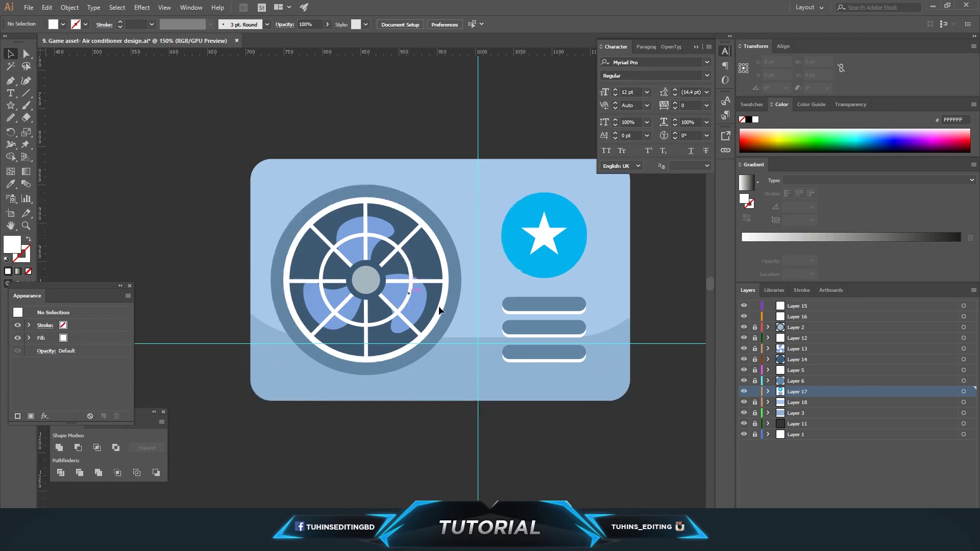
{"action": "left_click", "coordinate": [795, 425]}
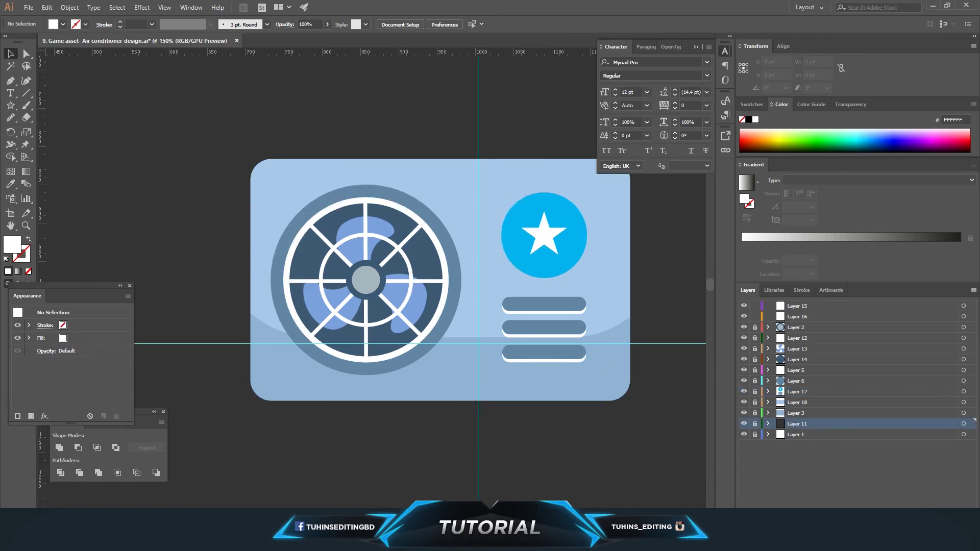
{"action": "key", "text": "ctrl+l"}
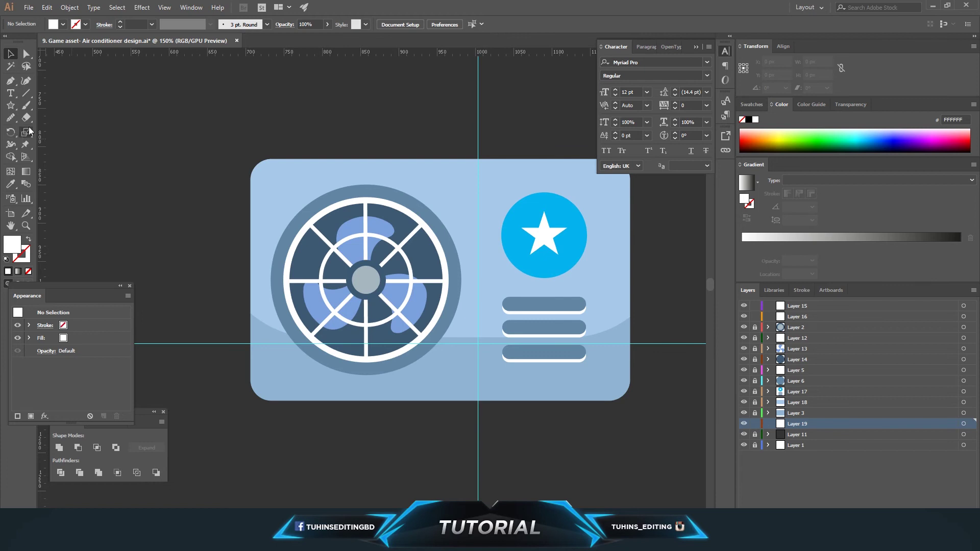
{"action": "left_click", "coordinate": [10, 105]}
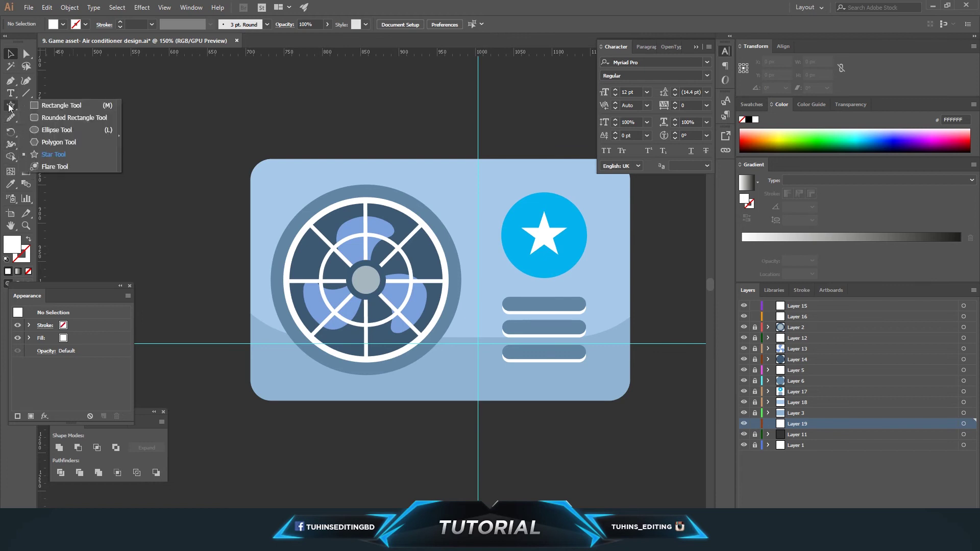
{"action": "left_click", "coordinate": [34, 118]}
{"action": "left_click_drag", "start_coordinate": [289, 394], "coordinate": [370, 411]}
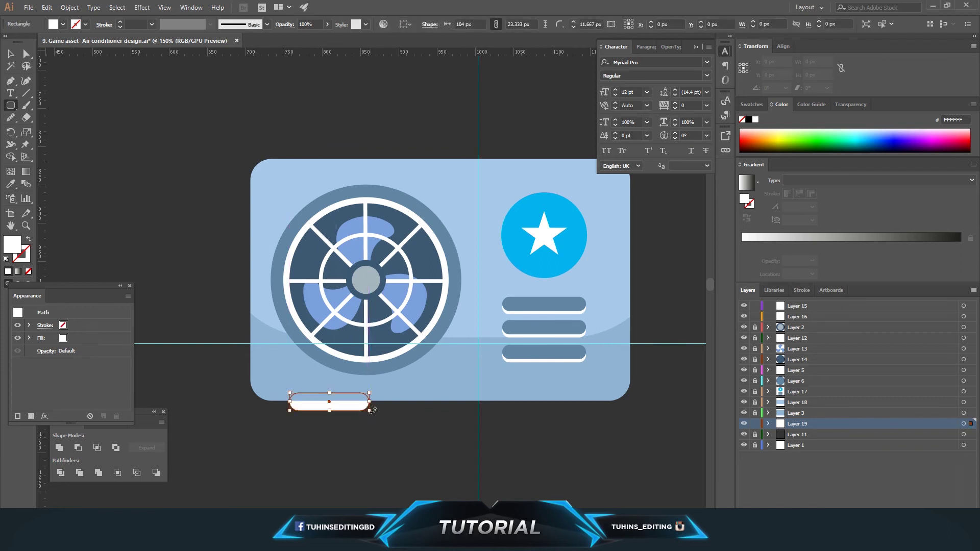
{"action": "left_click", "coordinate": [26, 53]}
{"action": "left_click", "coordinate": [346, 456]}
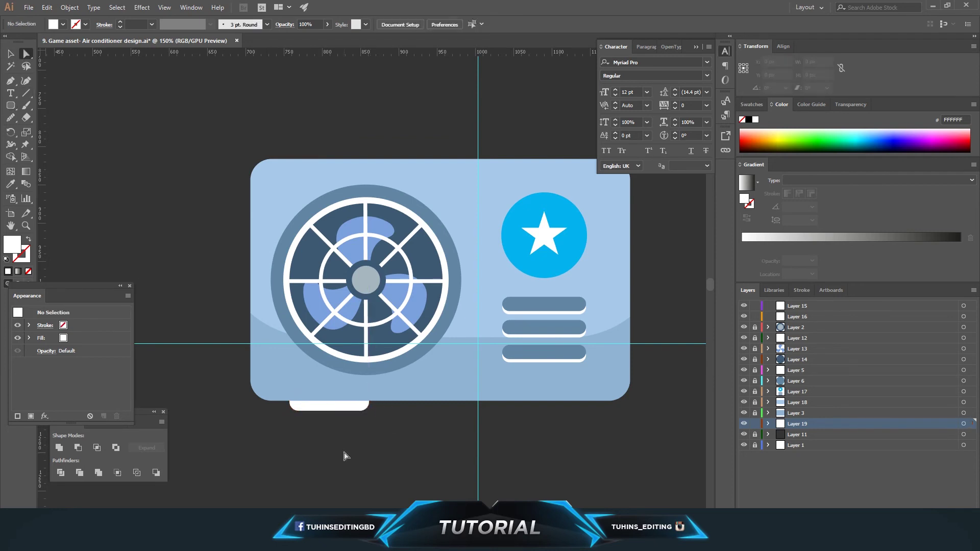
- Stretch the rounded foot downward to about 31 px tall
{"action": "left_click", "coordinate": [10, 54]}
{"action": "left_click", "coordinate": [329, 406]}
{"action": "left_click_drag", "start_coordinate": [329, 411], "coordinate": [330, 418]}
{"action": "left_click", "coordinate": [352, 435]}
- Fill the foot with grey-blue 6287A5 sampled from the fan's outer ring
{"action": "left_click", "coordinate": [345, 415]}
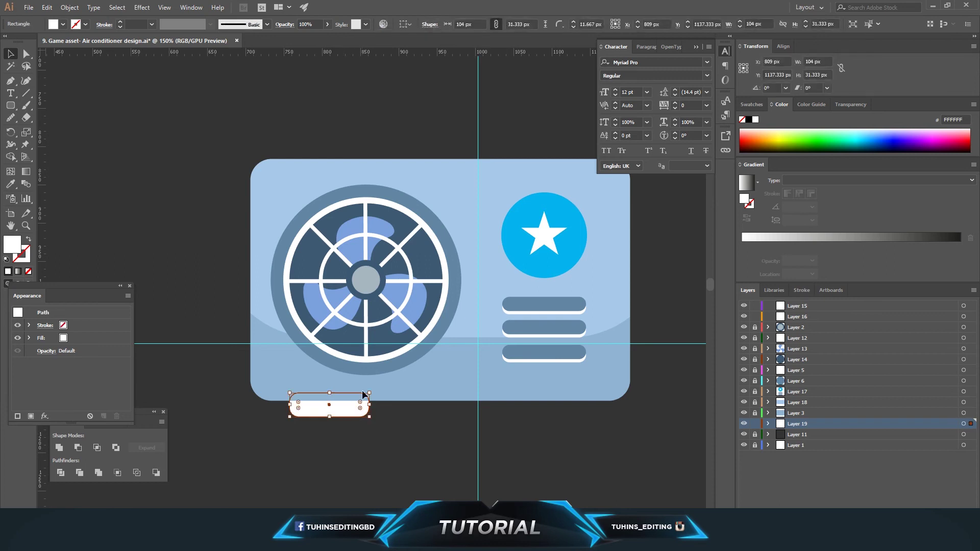
{"action": "key", "text": "i"}
{"action": "left_click", "coordinate": [406, 360]}
{"action": "key", "text": "v"}
{"action": "left_click", "coordinate": [319, 438]}
- Copy the foot, paste it in place, and move the copy horizontally to beneath the vents
{"action": "left_click", "coordinate": [327, 411]}
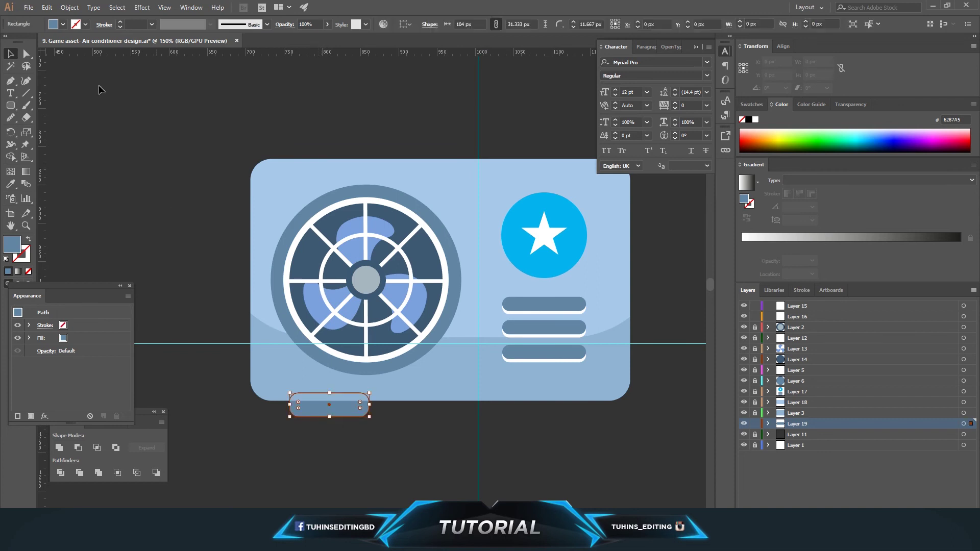
{"action": "left_click", "coordinate": [47, 7]}
{"action": "left_click", "coordinate": [62, 56]}
{"action": "left_click", "coordinate": [47, 7]}
{"action": "left_click", "coordinate": [66, 101]}
{"action": "left_click_drag", "start_coordinate": [342, 418], "coordinate": [560, 419]}
{"action": "left_click", "coordinate": [562, 438]}
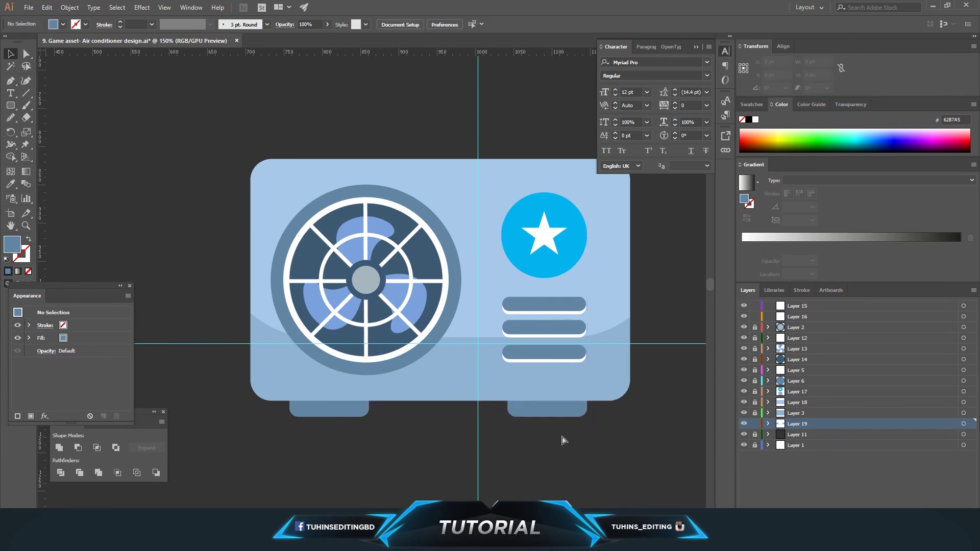
- Try filling both feet with dark blue 3D5972 sampled from the fan's interior and undo it
{"action": "key", "text": "ctrl+minus"}
{"action": "key", "text": "ctrl+minus"}
{"action": "key", "text": "ctrl+plus"}
{"action": "key", "text": "ctrl+plus"}
{"action": "key", "text": "ctrl+plus"}
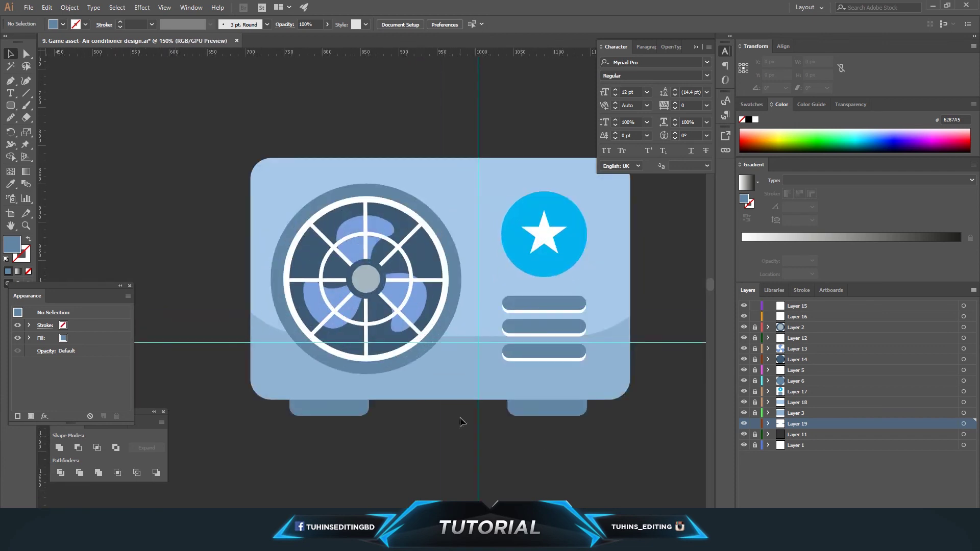
{"action": "left_click", "coordinate": [356, 413]}
{"action": "left_click", "coordinate": [535, 398], "text": "shift"}
{"action": "key", "text": "i"}
{"action": "left_click", "coordinate": [530, 299]}
{"action": "left_click", "coordinate": [379, 337]}
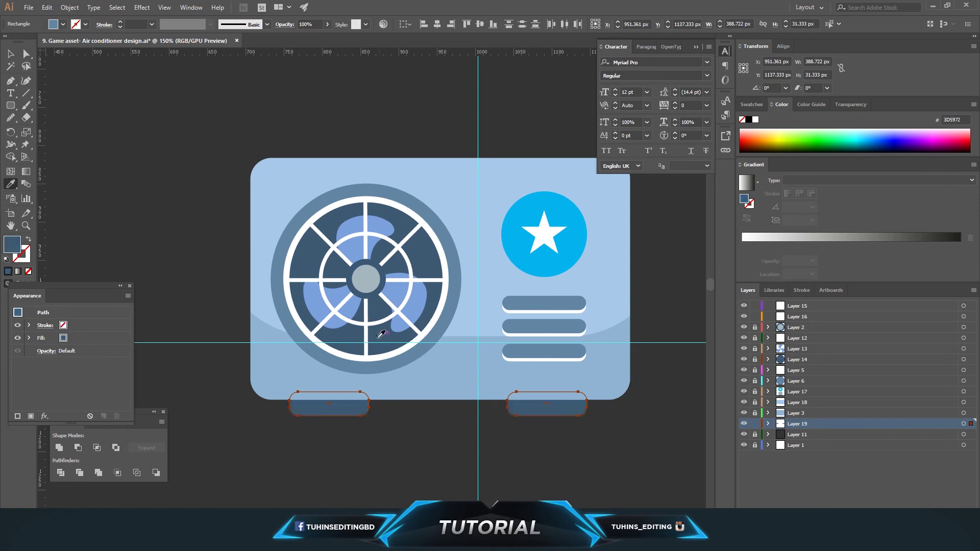
{"action": "left_click", "coordinate": [10, 53]}
{"action": "left_click", "coordinate": [208, 153]}
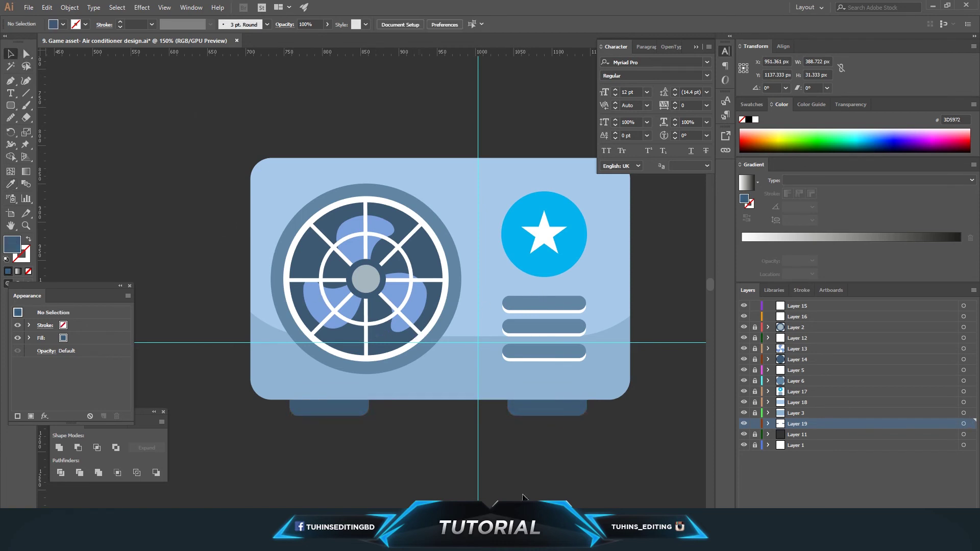
{"action": "key", "text": "ctrl+z"}
- Unlock all the artwork layers from Layer 3 up to Layer 2 and save the document
{"action": "key", "text": "ctrl+minus"}
{"action": "key", "text": "ctrl+minus"}
{"action": "key", "text": "ctrl+minus"}
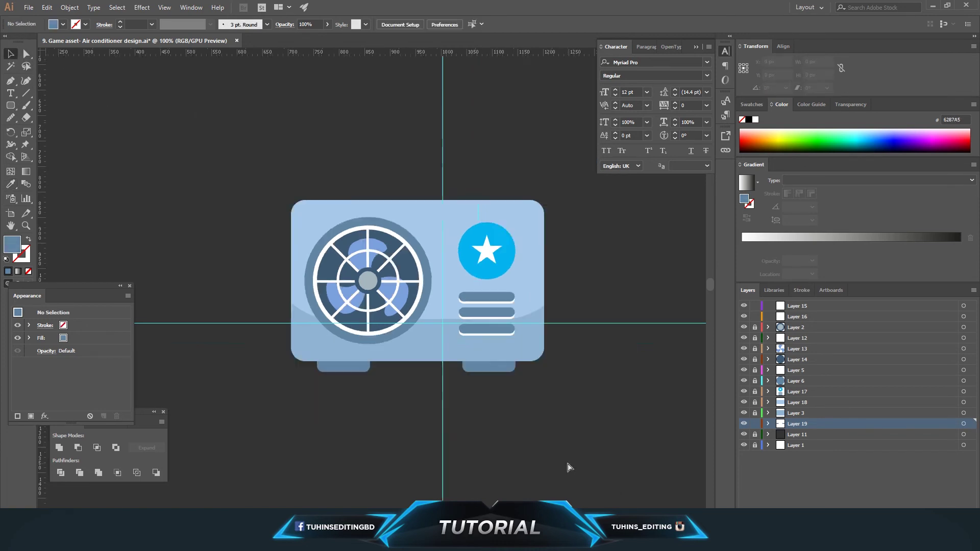
{"action": "left_click_drag", "start_coordinate": [756, 408], "coordinate": [752, 317]}
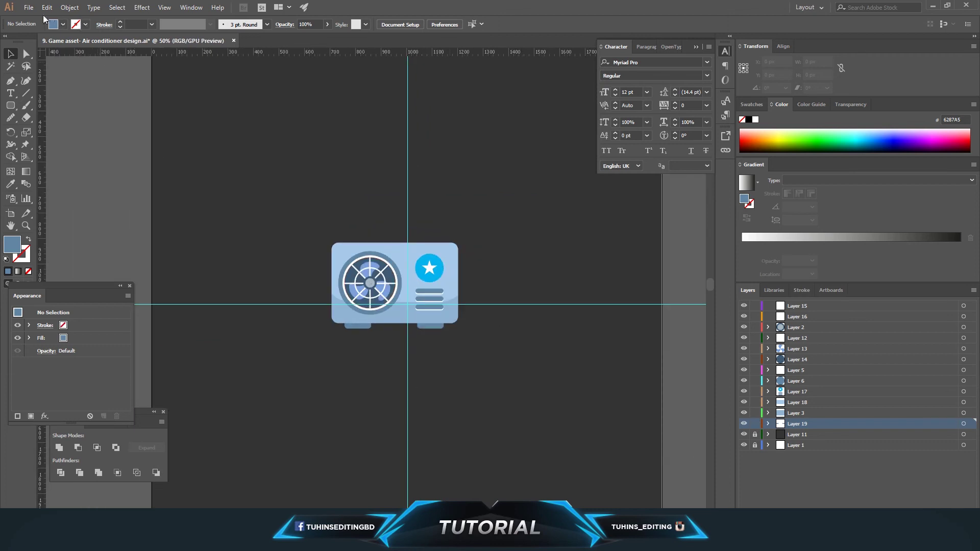
{"action": "left_click", "coordinate": [29, 7]}
{"action": "left_click", "coordinate": [45, 90]}
{"action": "left_click_drag", "start_coordinate": [482, 360], "coordinate": [485, 363]}
{"action": "left_click", "coordinate": [487, 363]}
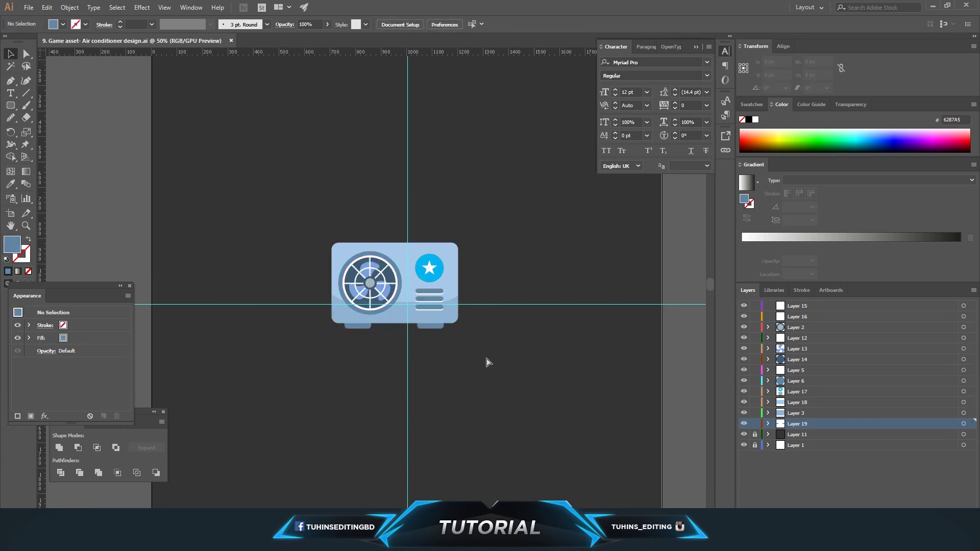
- Hide the dark background on Layer 11, then save and close the document
{"action": "left_click", "coordinate": [744, 445]}
{"action": "key", "text": "ctrl+s"}
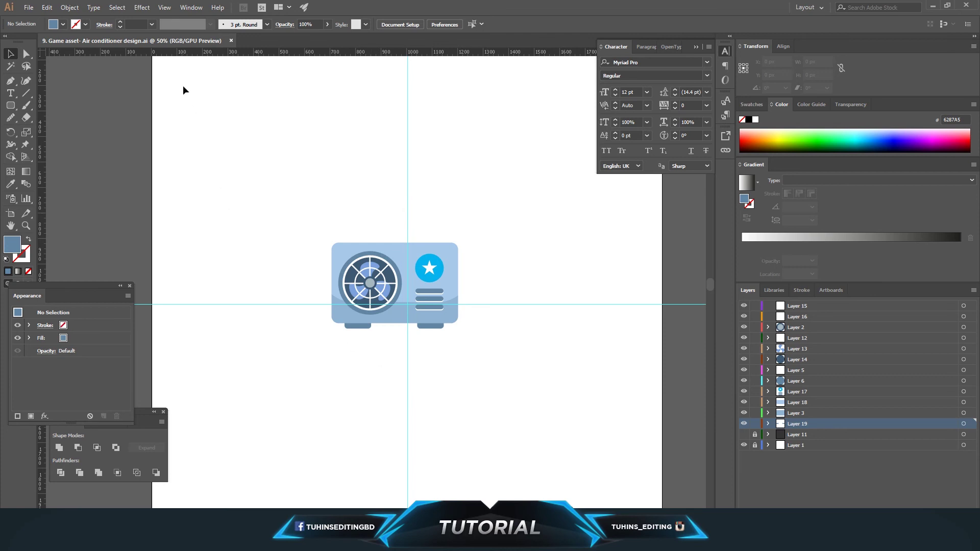
{"action": "left_click", "coordinate": [231, 41]}
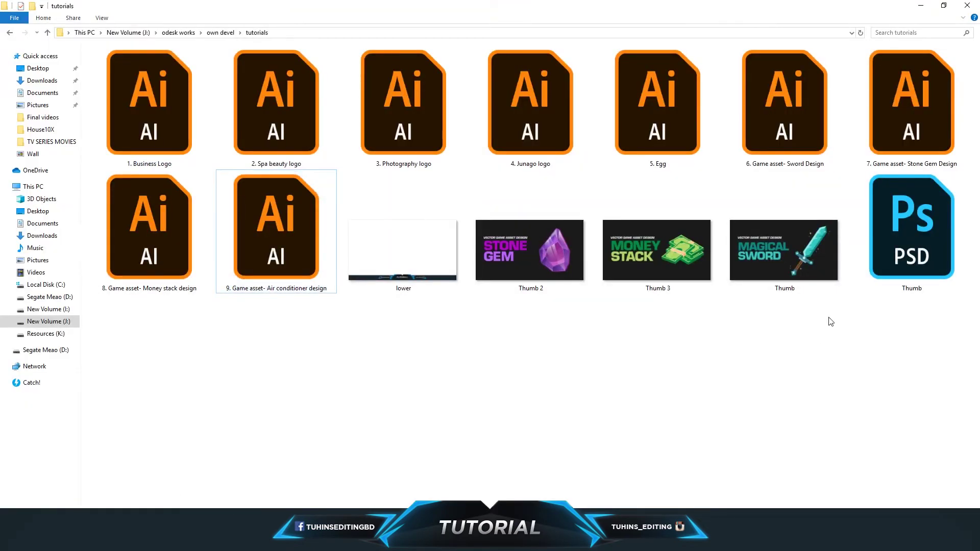
- Open Thumb.psd from the tutorials folder in Photoshop and hide the money stack image on Layer 1
{"action": "double_click", "coordinate": [885, 258]}
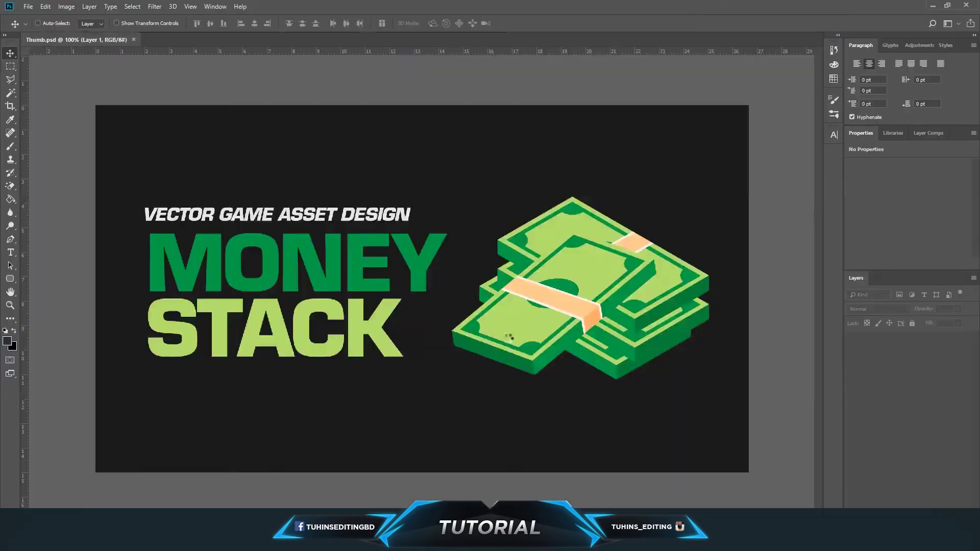
{"action": "right_click", "coordinate": [565, 316]}
{"action": "left_click", "coordinate": [575, 322]}
{"action": "left_click", "coordinate": [852, 382]}
{"action": "left_click", "coordinate": [853, 381]}
{"action": "left_click", "coordinate": [852, 368]}
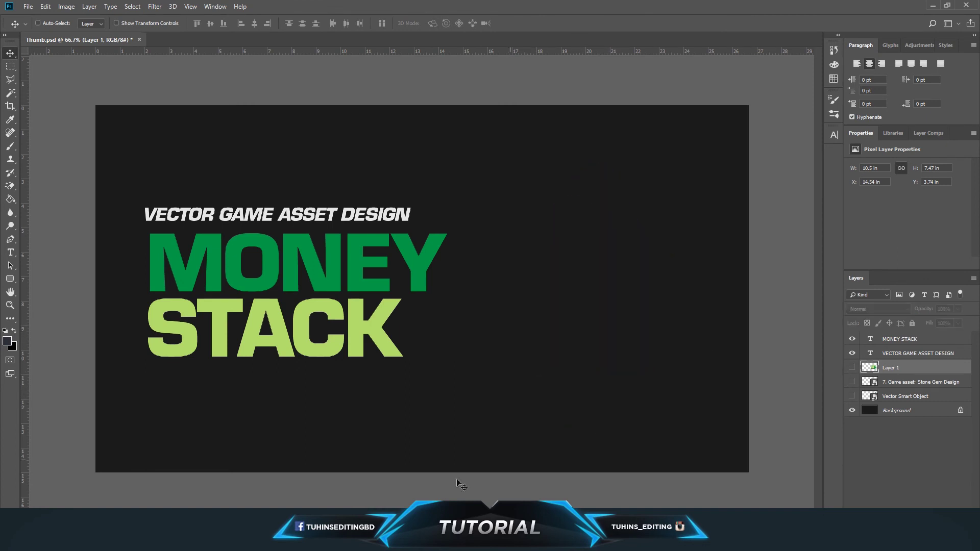
- Place the file 9. Game asset- Air conditioner design beside the thumbnail's title, scale it to about 149%, and shift it slightly left
{"action": "left_click", "coordinate": [355, 455]}
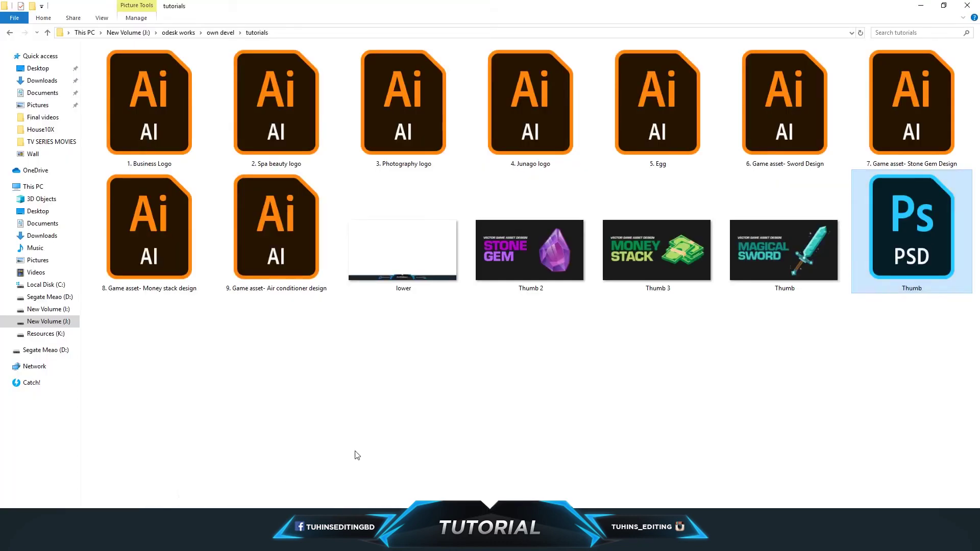
{"action": "left_click_drag", "start_coordinate": [291, 297], "coordinate": [621, 330]}
{"action": "key", "text": "Return"}
{"action": "left_click_drag", "start_coordinate": [680, 352], "coordinate": [720, 377]}
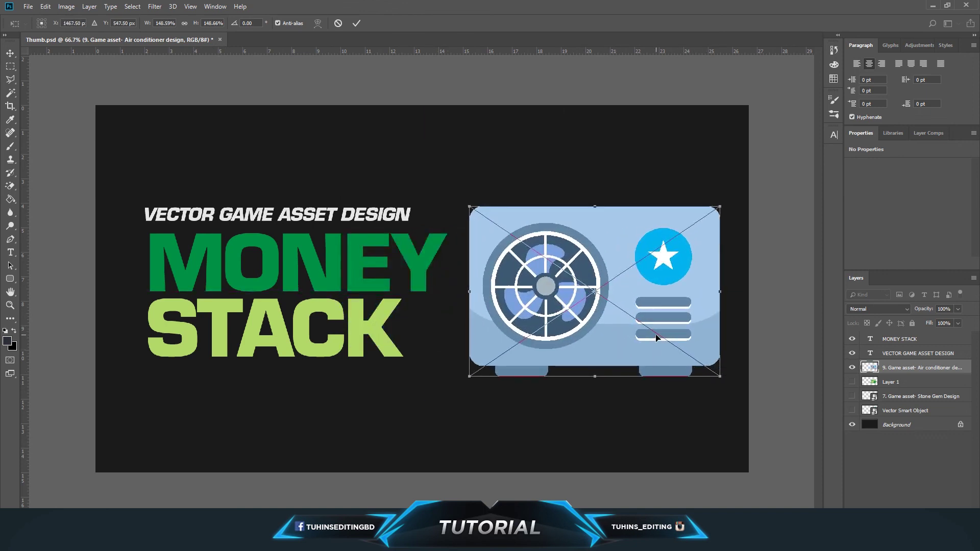
{"action": "key", "text": "Return"}
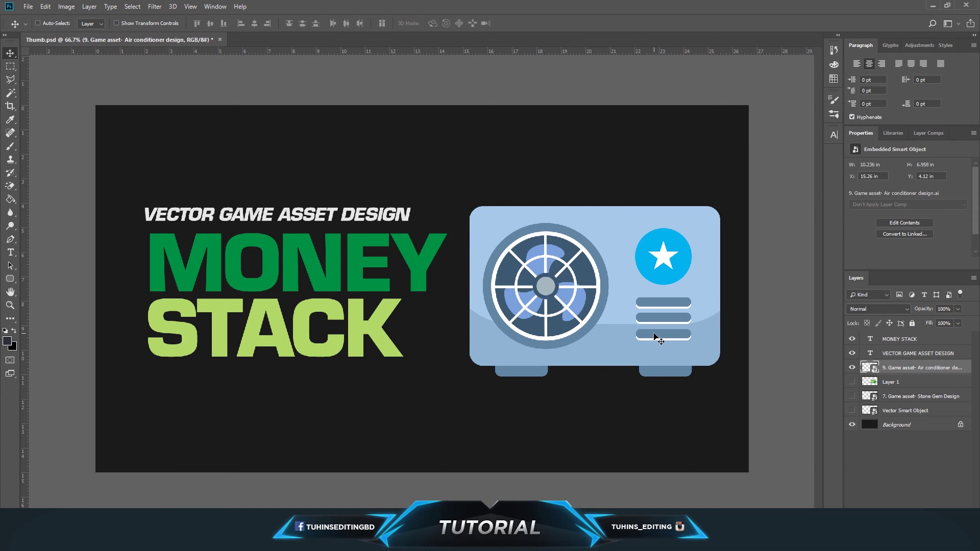
{"action": "left_click_drag", "start_coordinate": [654, 333], "coordinate": [645, 331]}
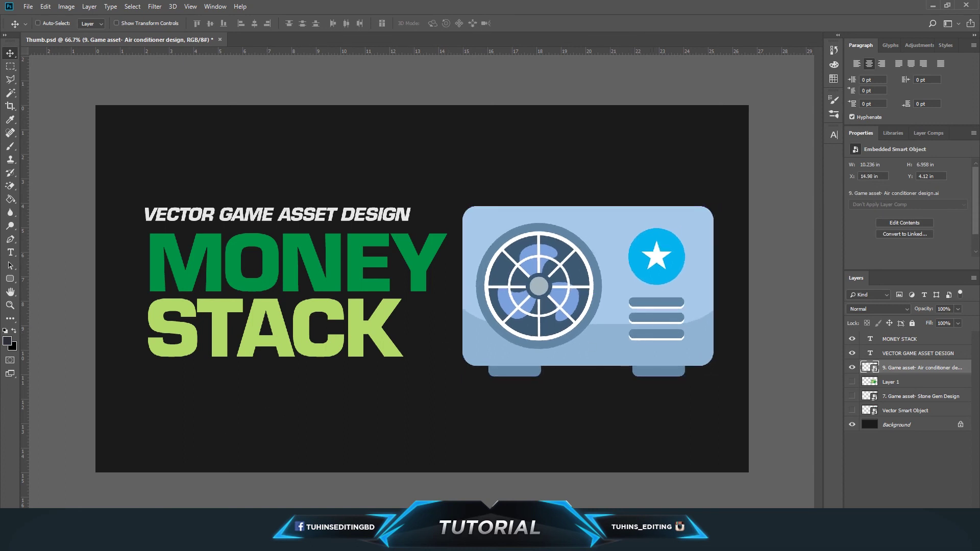
- Copy the words "Air conditioner design" from the Illustrator file's name in the tutorials folder and return to Photoshop
{"action": "mouse_move", "coordinate": [238, 542]}
{"action": "left_click", "coordinate": [183, 483]}
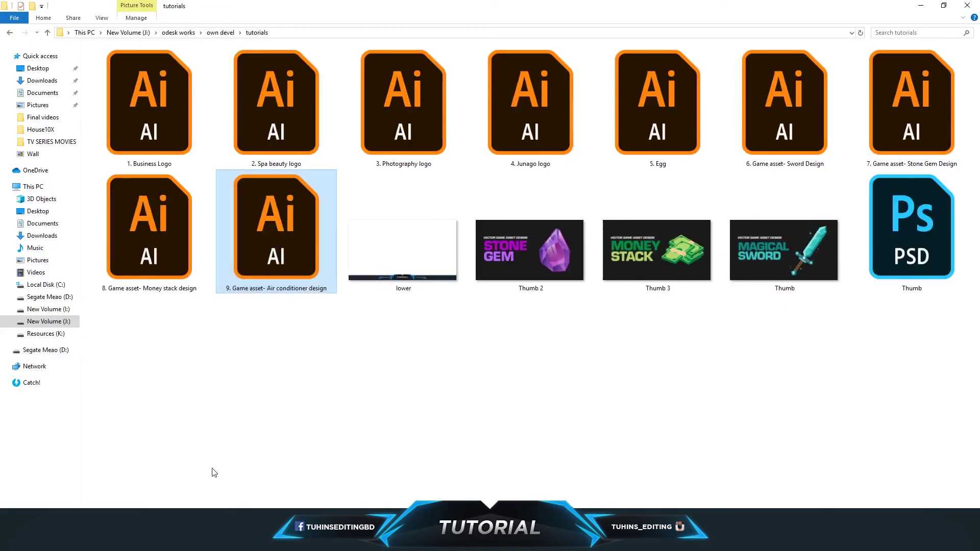
{"action": "left_click", "coordinate": [274, 289]}
{"action": "left_click_drag", "start_coordinate": [268, 289], "coordinate": [330, 289]}
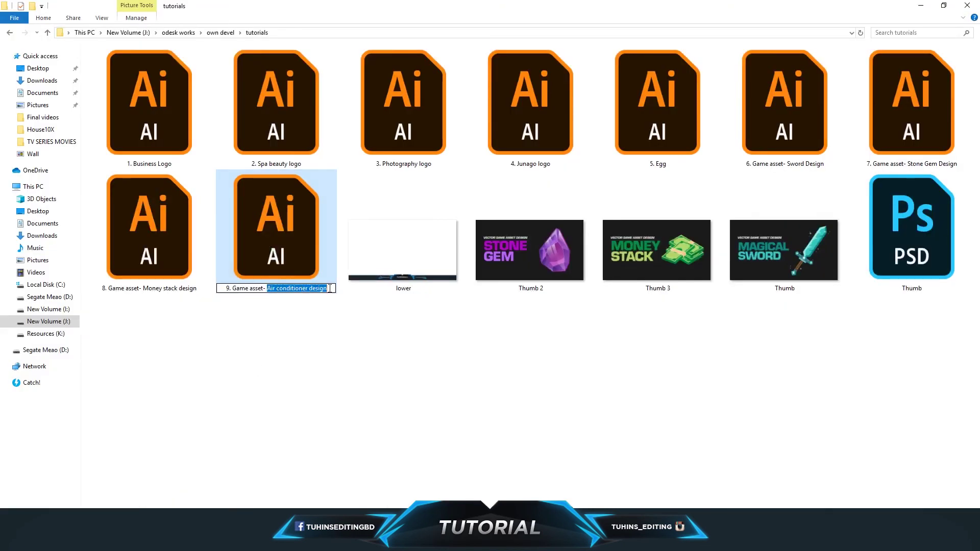
{"action": "left_click", "coordinate": [329, 342]}
{"action": "left_click", "coordinate": [304, 541]}
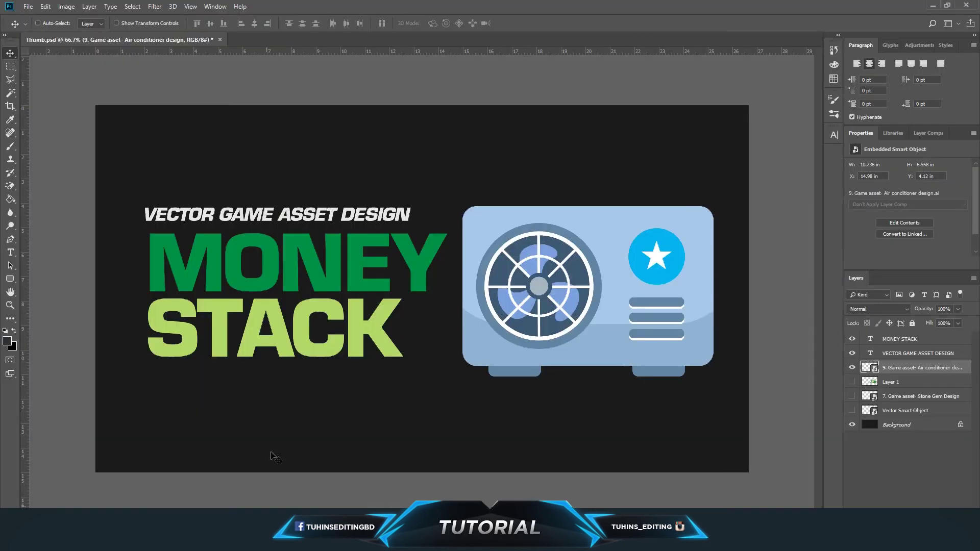
- Replace the MONEY STACK title text with the copied "Air conditioner design"
{"action": "left_click", "coordinate": [10, 253]}
{"action": "left_click", "coordinate": [222, 258]}
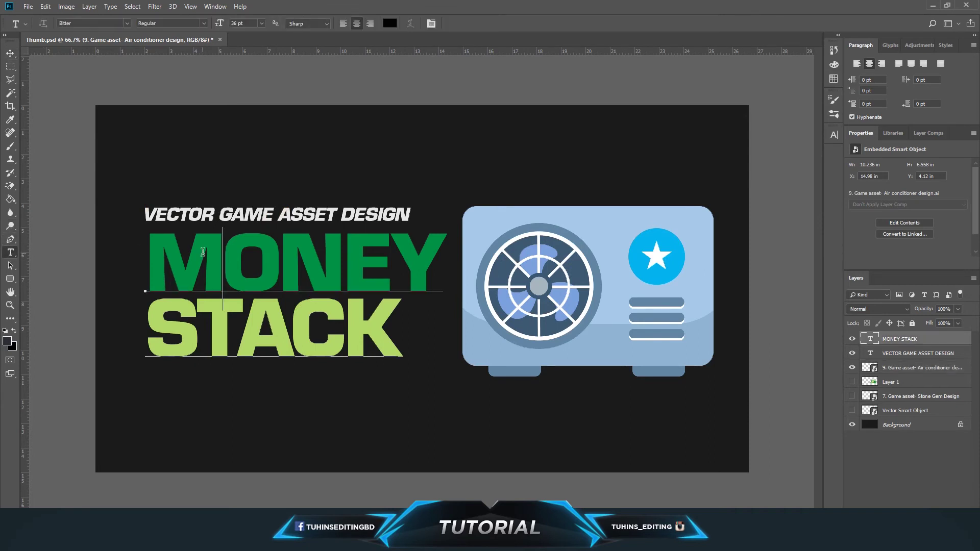
{"action": "key", "text": "ctrl+a"}
{"action": "key", "text": "ctrl+v"}
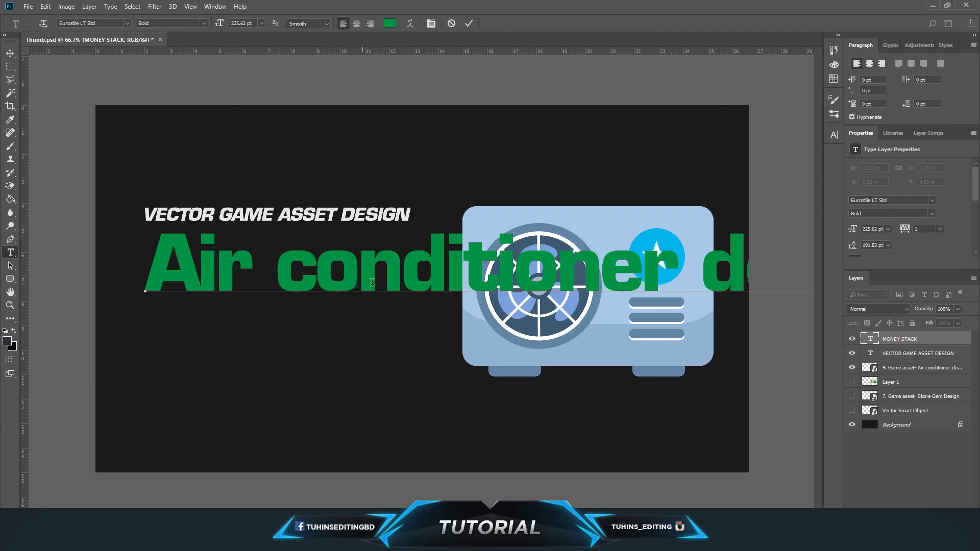
- Delete "design" from the title and break it onto two lines after "Air"
{"action": "left_click_drag", "start_coordinate": [684, 255], "coordinate": [892, 258]}
{"action": "key", "text": "BackSpace"}
{"action": "key", "text": "Delete"}
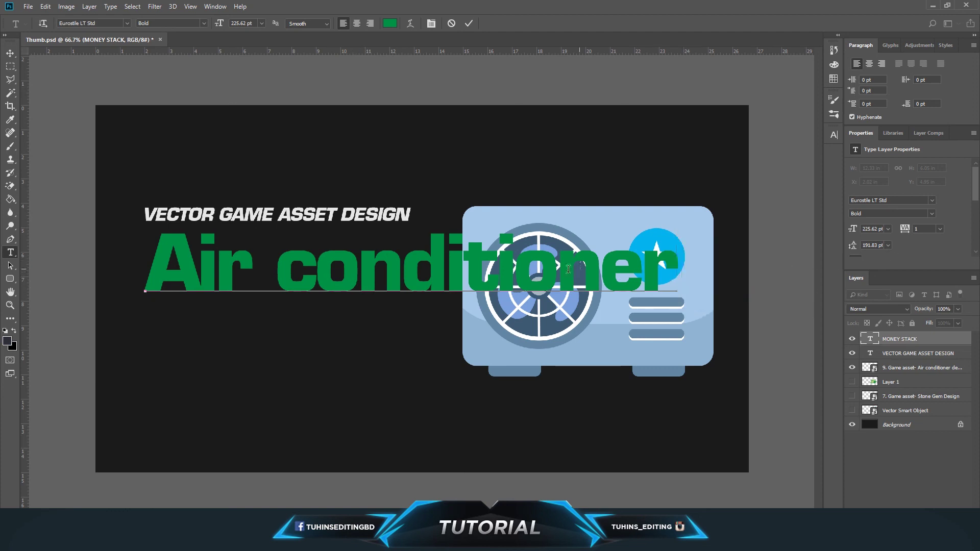
{"action": "left_click", "coordinate": [281, 273]}
{"action": "key", "text": "Return"}
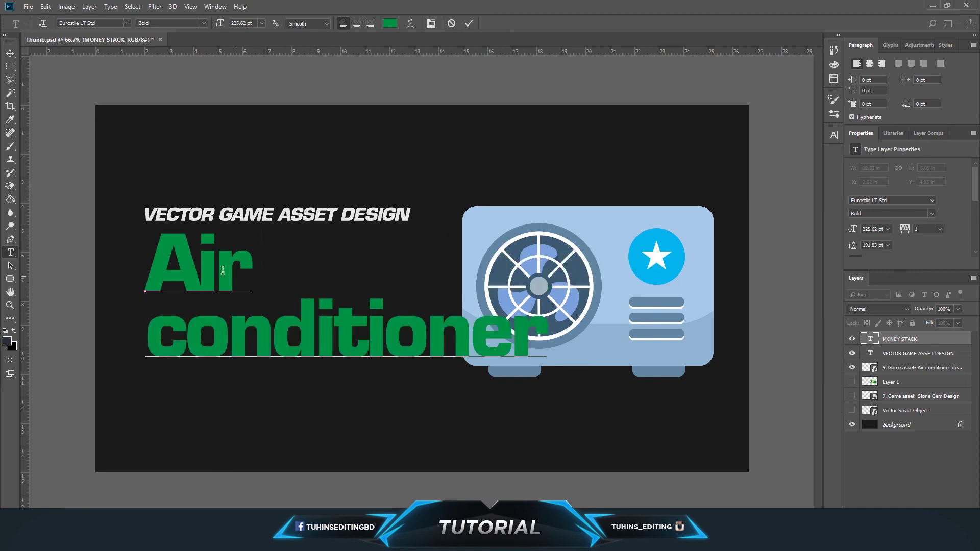
- Set the title's font style to Bold Condensed and apply All Caps to both lines
{"action": "left_click_drag", "start_coordinate": [148, 263], "coordinate": [594, 335]}
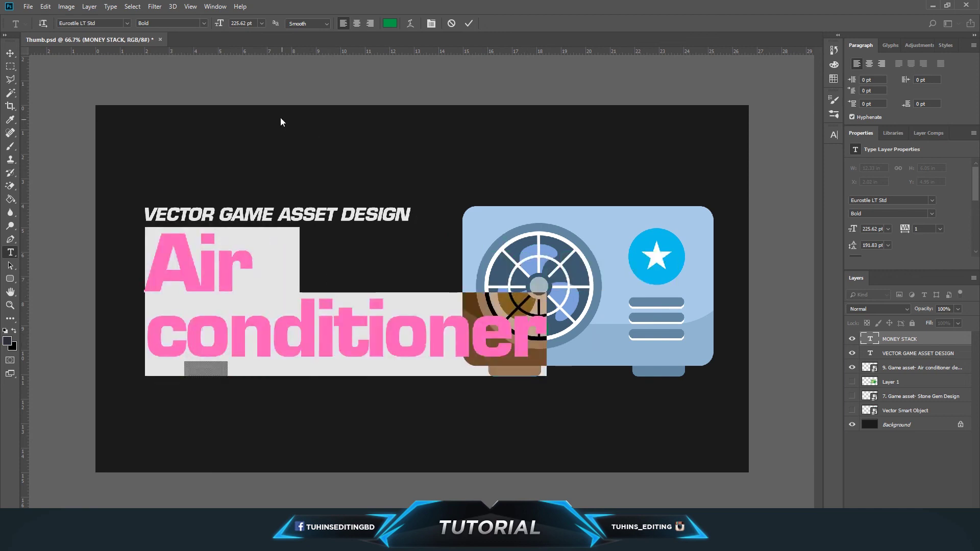
{"action": "left_click", "coordinate": [204, 22]}
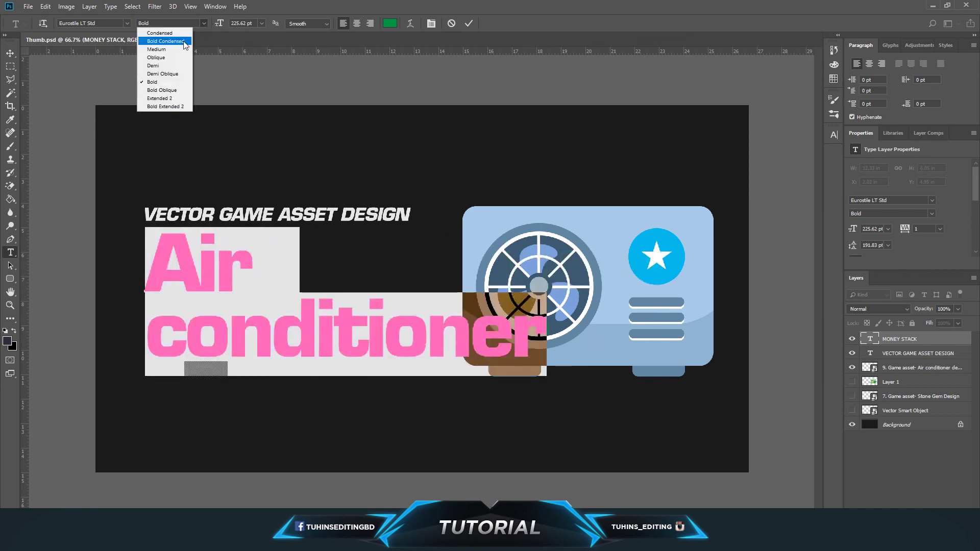
{"action": "left_click", "coordinate": [171, 65]}
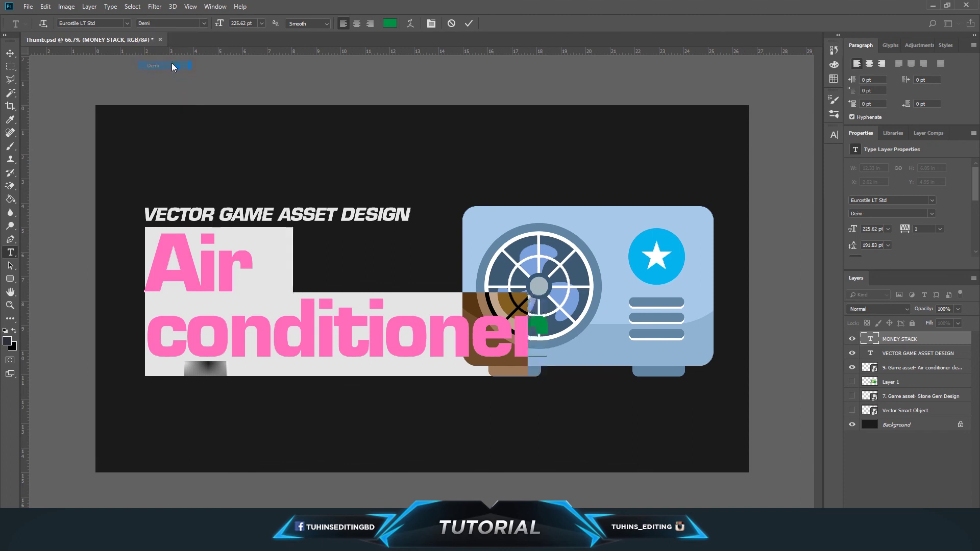
{"action": "left_click", "coordinate": [203, 23]}
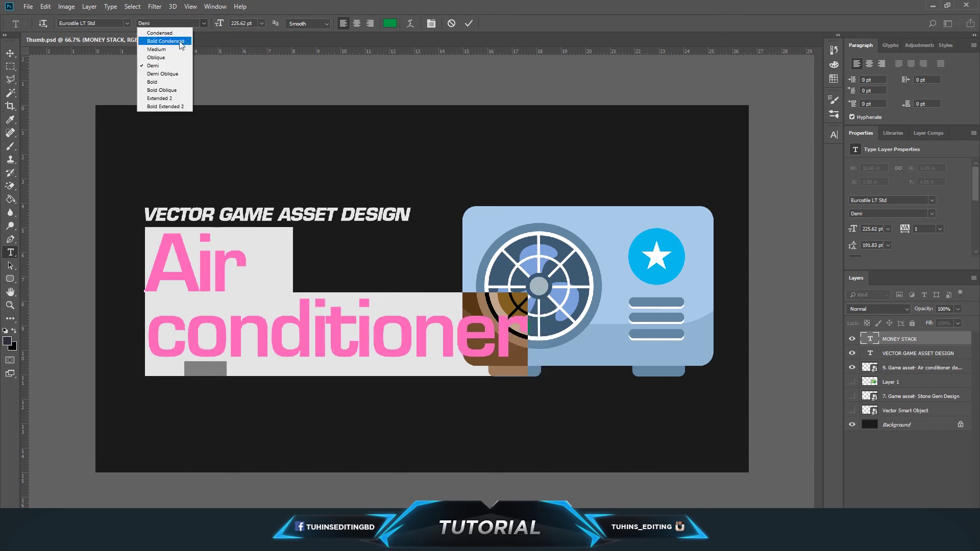
{"action": "left_click", "coordinate": [174, 35]}
{"action": "left_click", "coordinate": [203, 23]}
{"action": "left_click", "coordinate": [189, 40]}
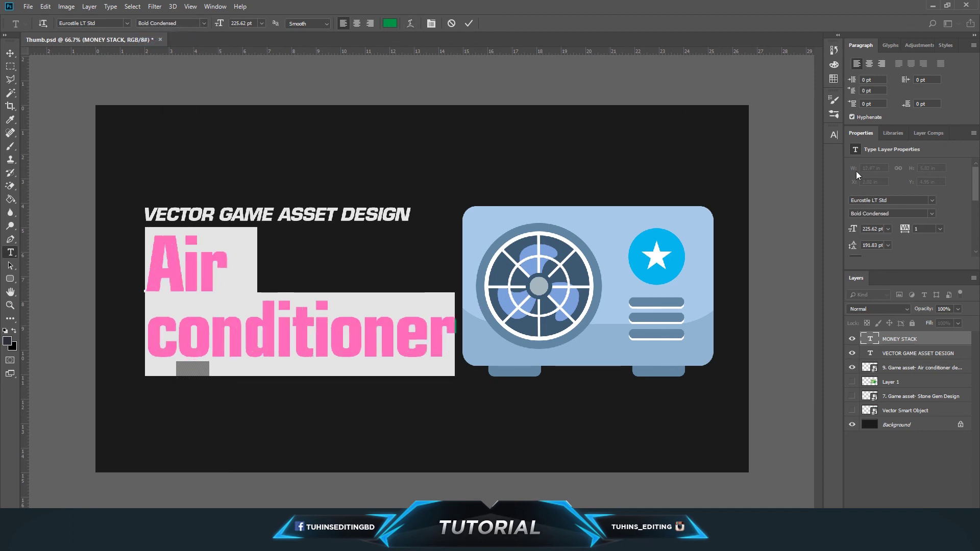
{"action": "left_click", "coordinate": [835, 135]}
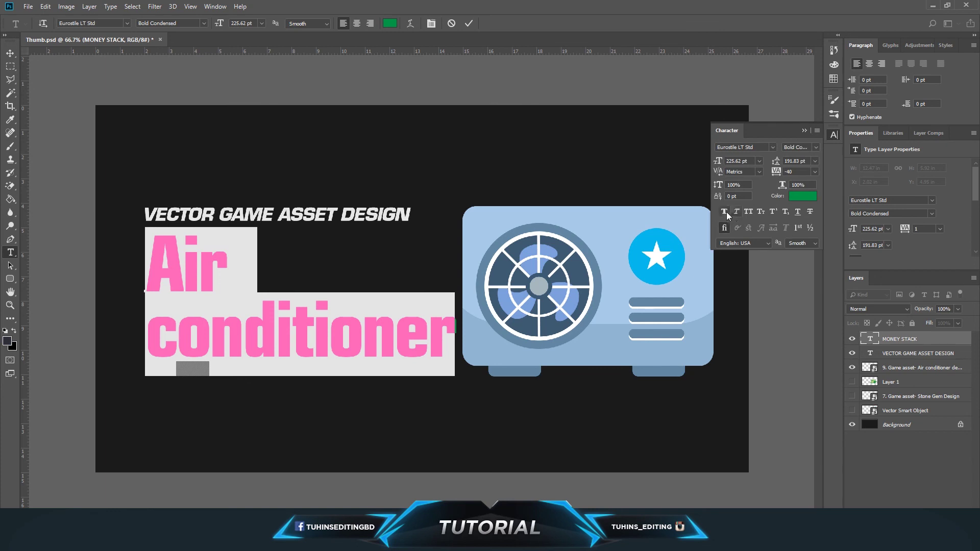
{"action": "left_click", "coordinate": [748, 213]}
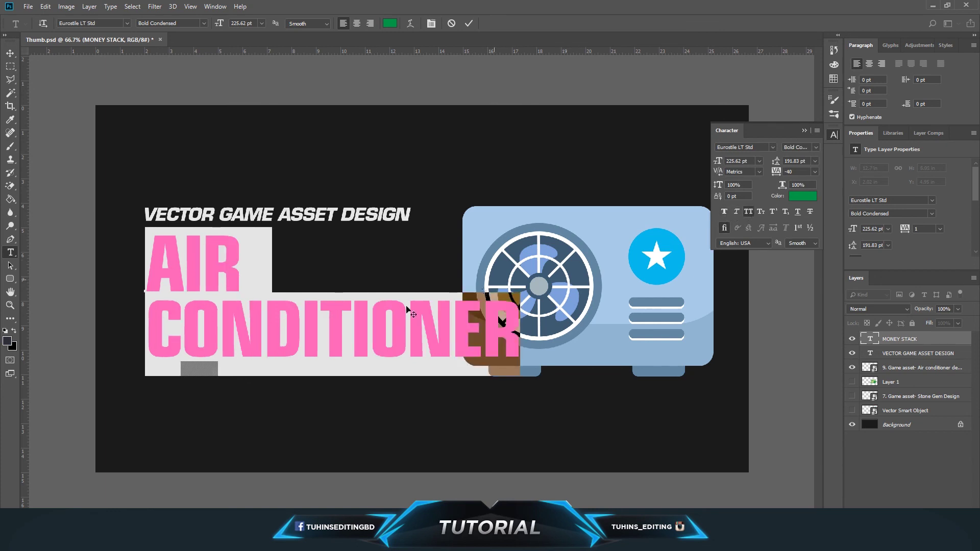
- Reduce the word CONDITIONER to 143.62 pt and enlarge the word AIR to 376.62 pt
{"action": "left_click", "coordinate": [344, 307]}
{"action": "left_click_drag", "start_coordinate": [517, 327], "coordinate": [144, 329]}
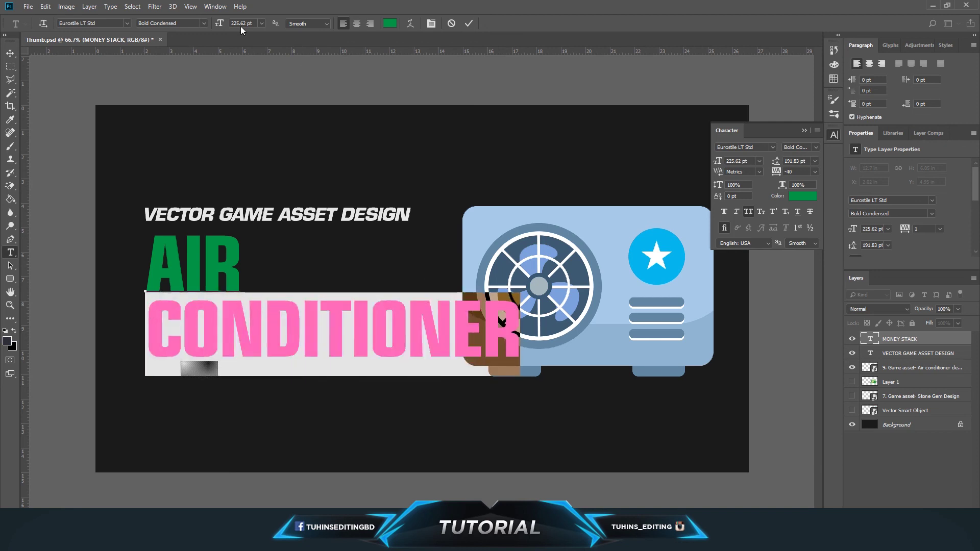
{"action": "left_click_drag", "start_coordinate": [219, 24], "coordinate": [180, 33]}
{"action": "left_click_drag", "start_coordinate": [148, 262], "coordinate": [326, 271]}
{"action": "left_click_drag", "start_coordinate": [220, 24], "coordinate": [300, 41]}
- Tighten the whole title's leading to 129.83 pt and move it directly under the VECTOR GAME ASSET DESIGN line
{"action": "left_click", "coordinate": [154, 282]}
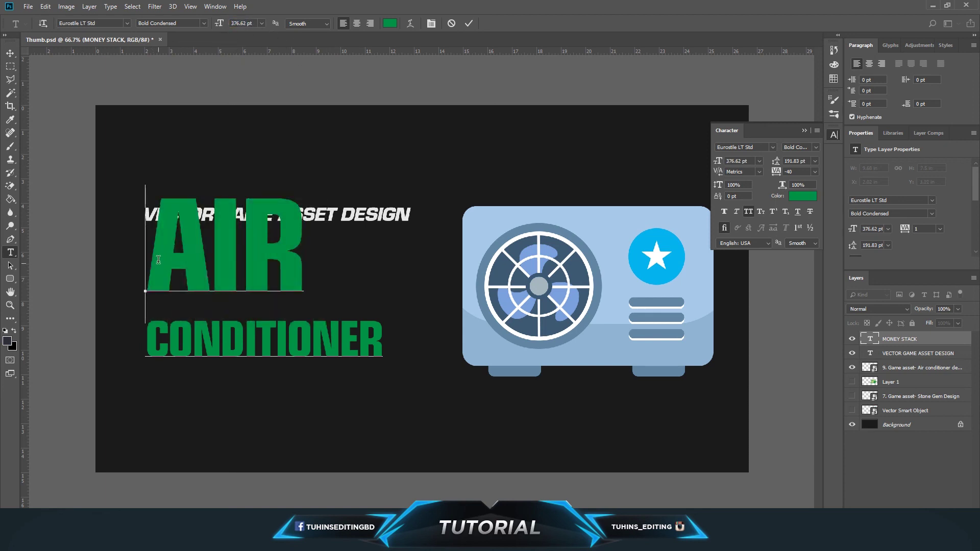
{"action": "key", "text": "ctrl+a"}
{"action": "left_click_drag", "start_coordinate": [777, 162], "coordinate": [744, 174]}
{"action": "left_click", "coordinate": [10, 54]}
{"action": "left_click_drag", "start_coordinate": [270, 280], "coordinate": [292, 339]}
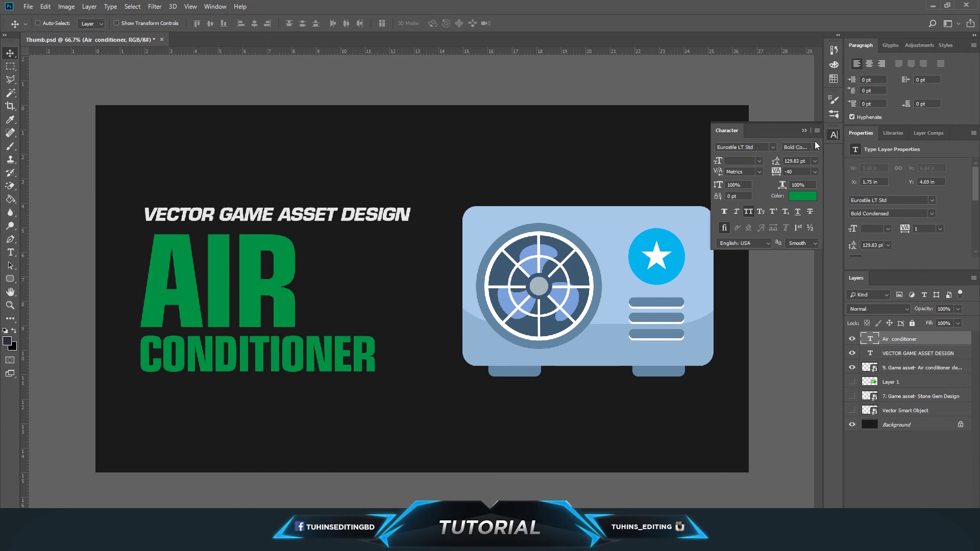
{"action": "left_click", "coordinate": [834, 135]}
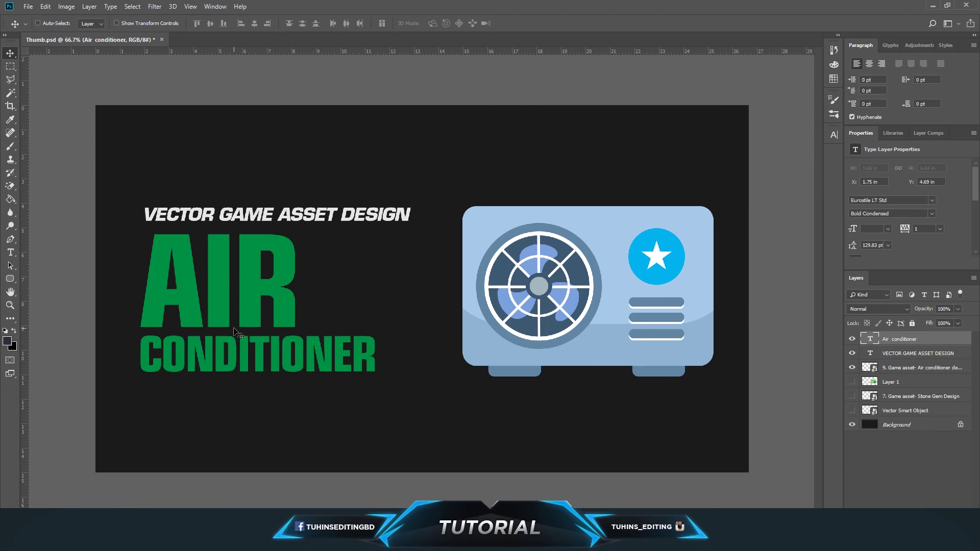
{"action": "left_click", "coordinate": [10, 252]}
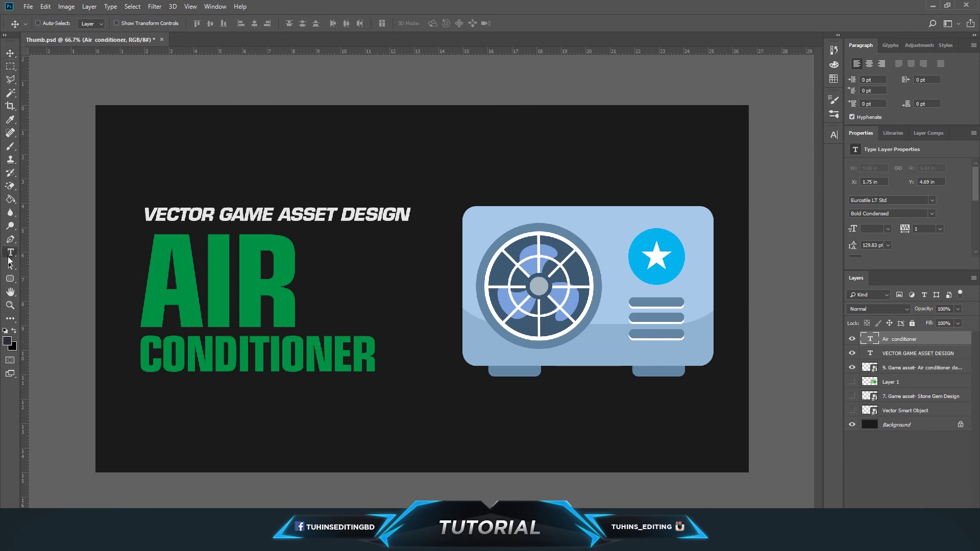
{"action": "double_click", "coordinate": [172, 280]}
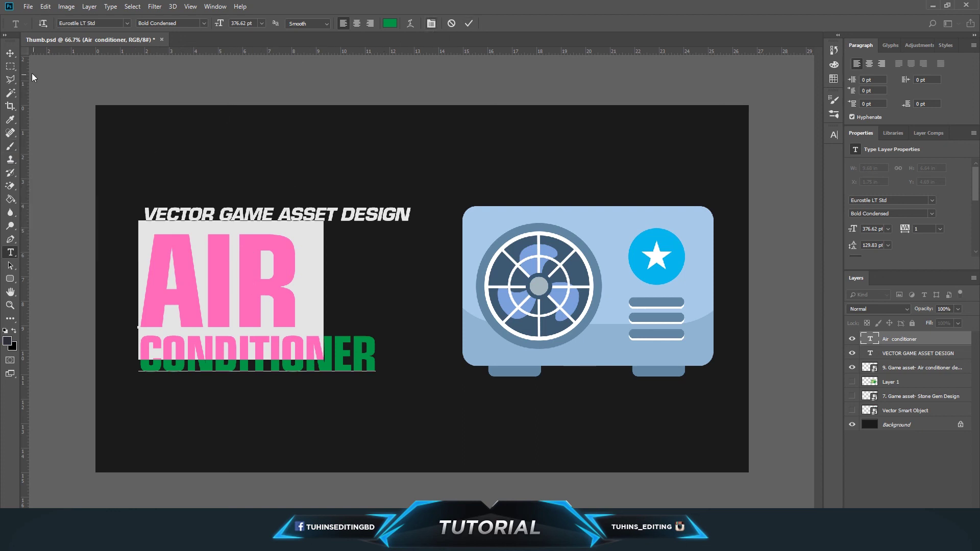
{"action": "left_click", "coordinate": [195, 317]}
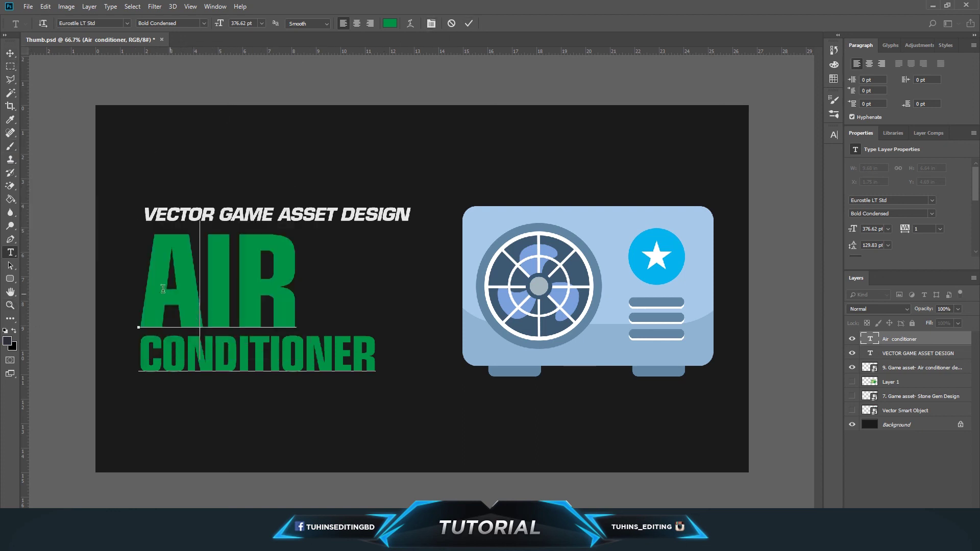
{"action": "key", "text": "ctrl+a"}
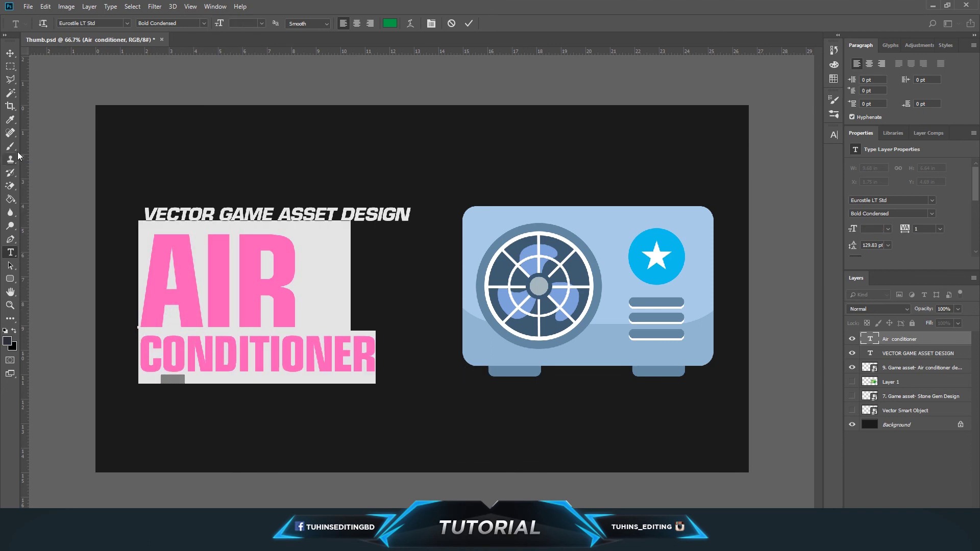
{"action": "left_click", "coordinate": [10, 54]}
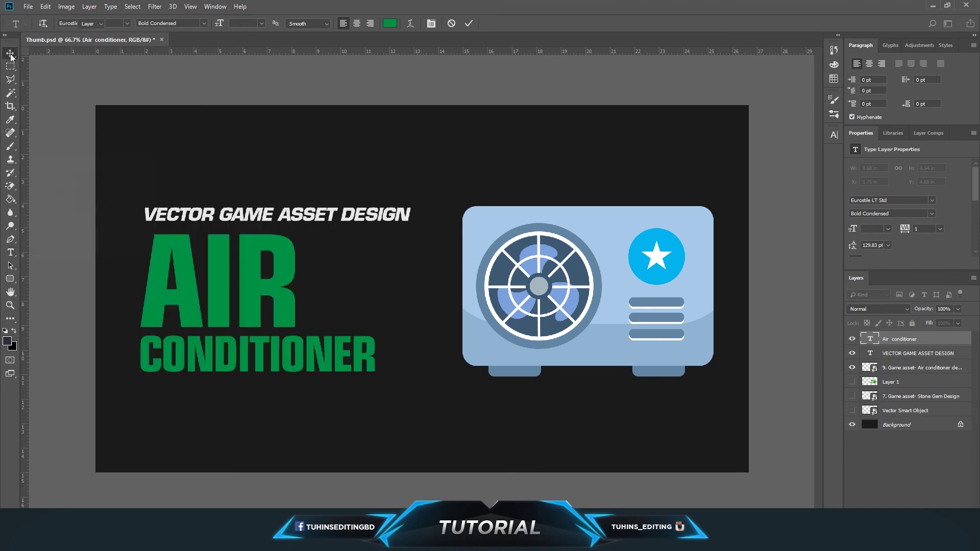
- Recolor the word AIR with the light blue of the air conditioner's body
{"action": "key", "text": "i"}
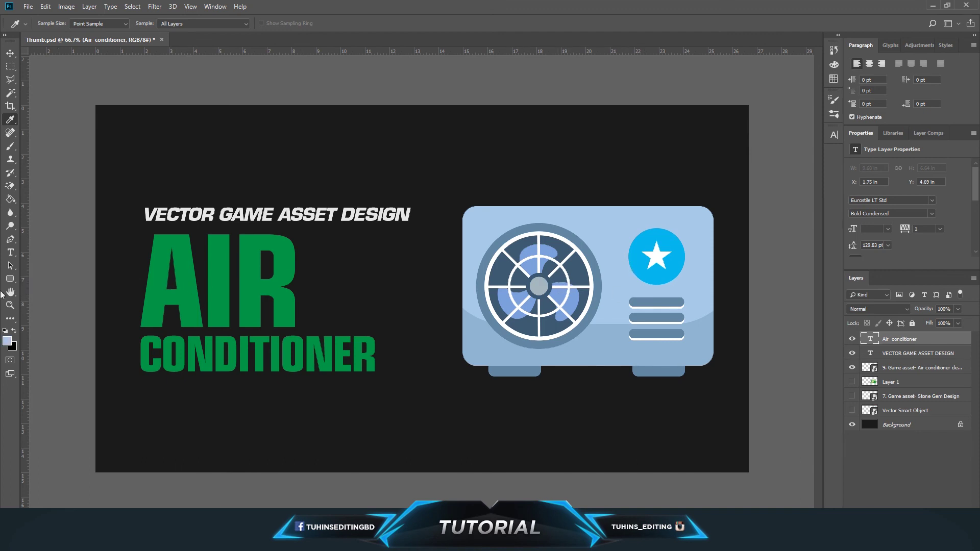
{"action": "left_click", "coordinate": [10, 252]}
{"action": "left_click", "coordinate": [161, 283]}
{"action": "left_click_drag", "start_coordinate": [161, 283], "coordinate": [319, 314]}
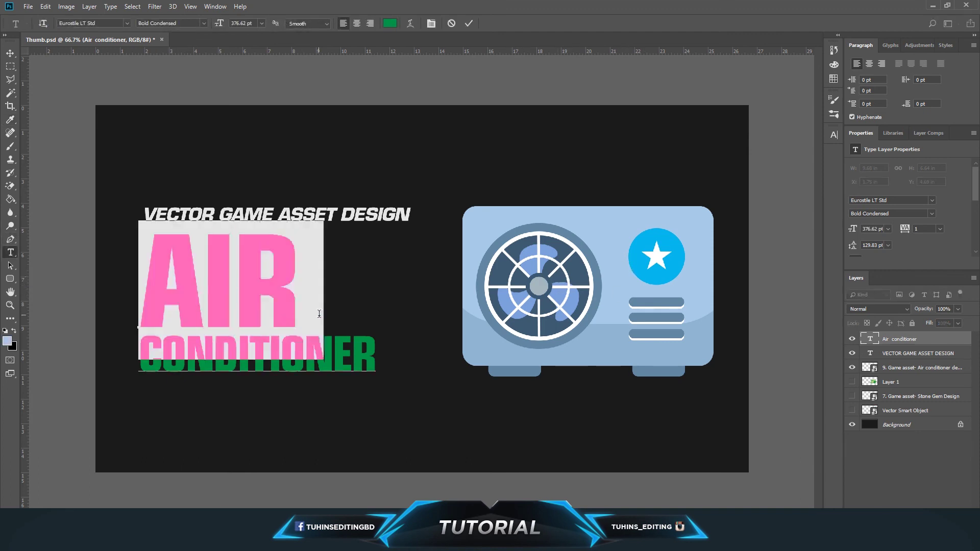
{"action": "left_click", "coordinate": [15, 332]}
{"action": "left_click", "coordinate": [14, 332]}
{"action": "left_click", "coordinate": [195, 285]}
- Recolor the word CONDITIONER with the bright blue 06b3ef sampled from the star badge
{"action": "double_click", "coordinate": [145, 352]}
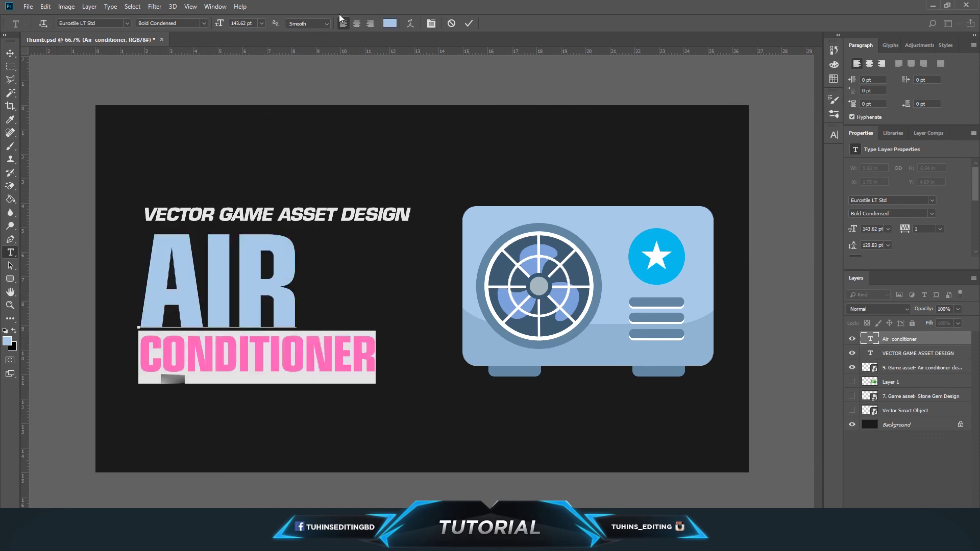
{"action": "left_click", "coordinate": [390, 23]}
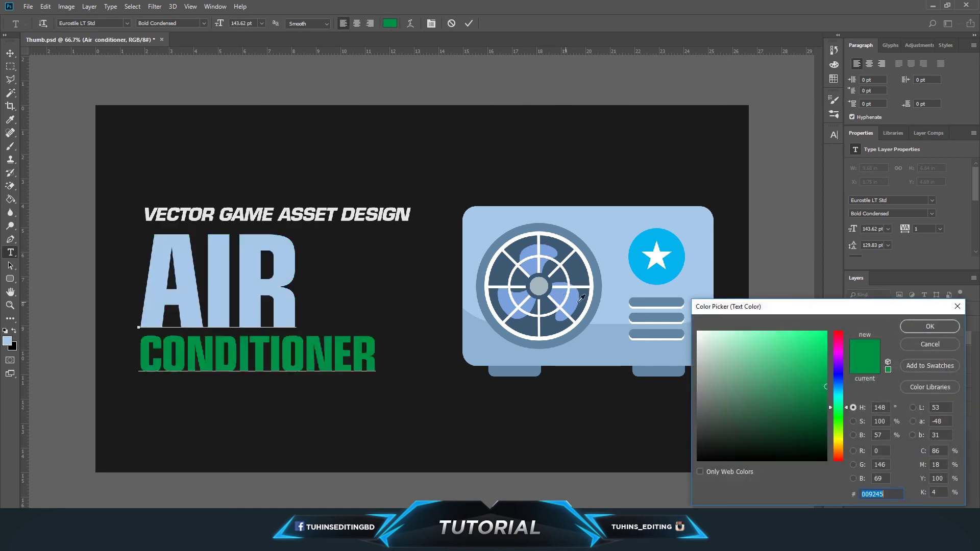
{"action": "left_click", "coordinate": [557, 319]}
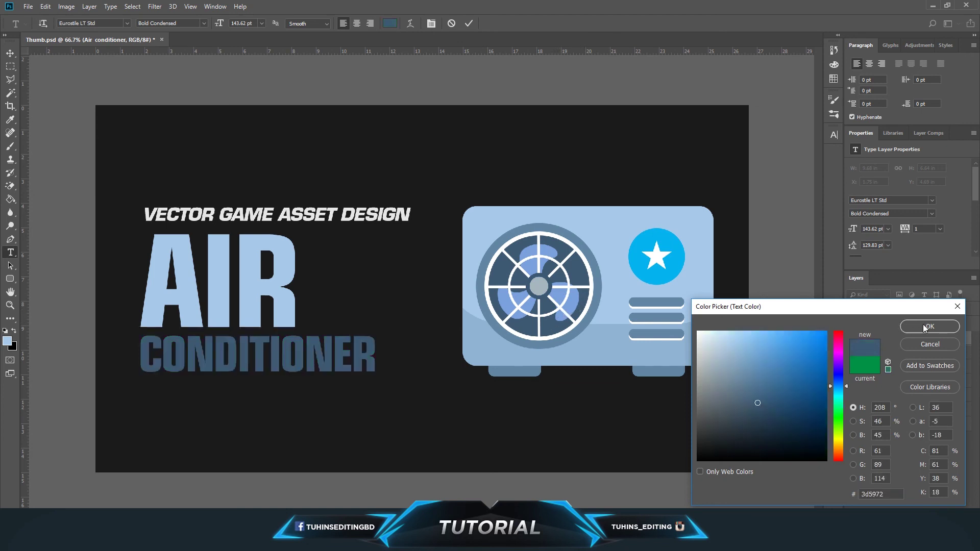
{"action": "left_click", "coordinate": [614, 309]}
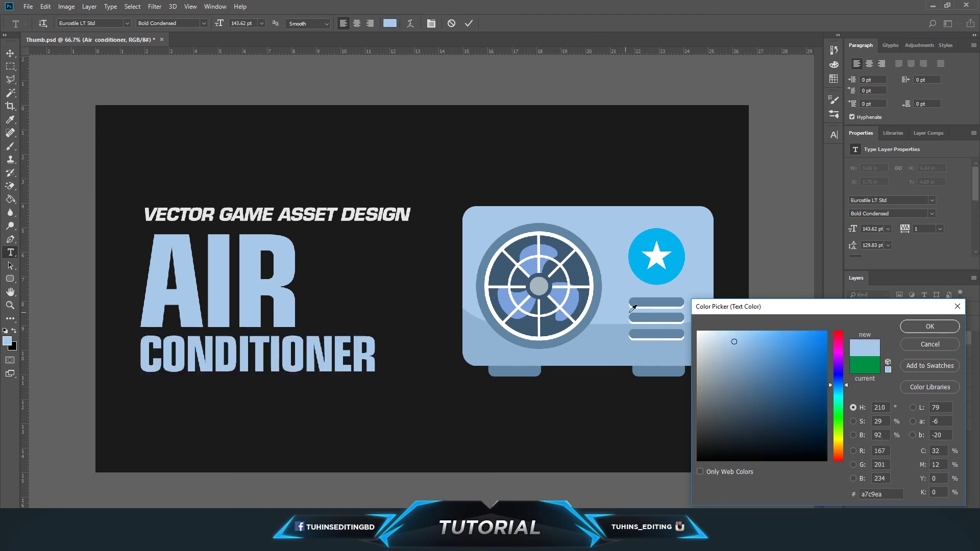
{"action": "left_click", "coordinate": [658, 276]}
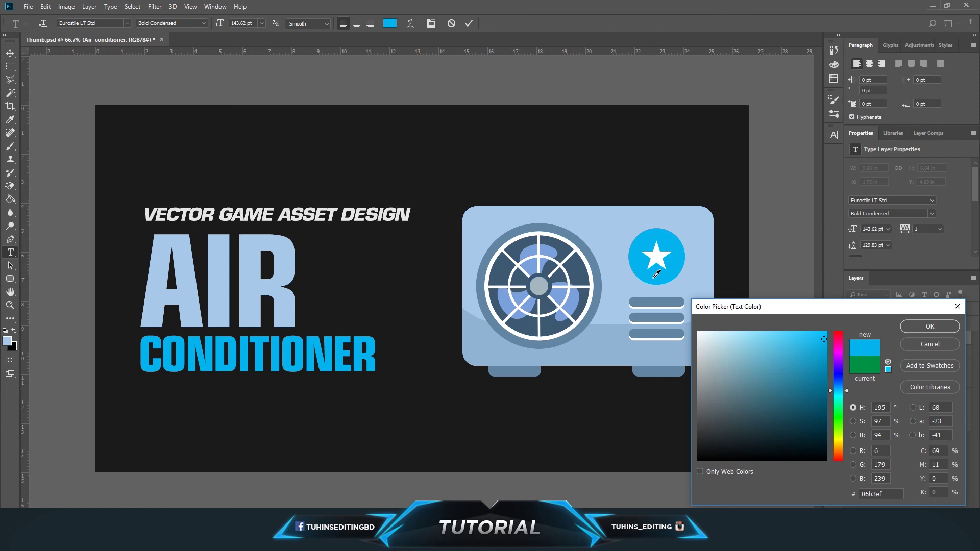
{"action": "left_click", "coordinate": [929, 327]}
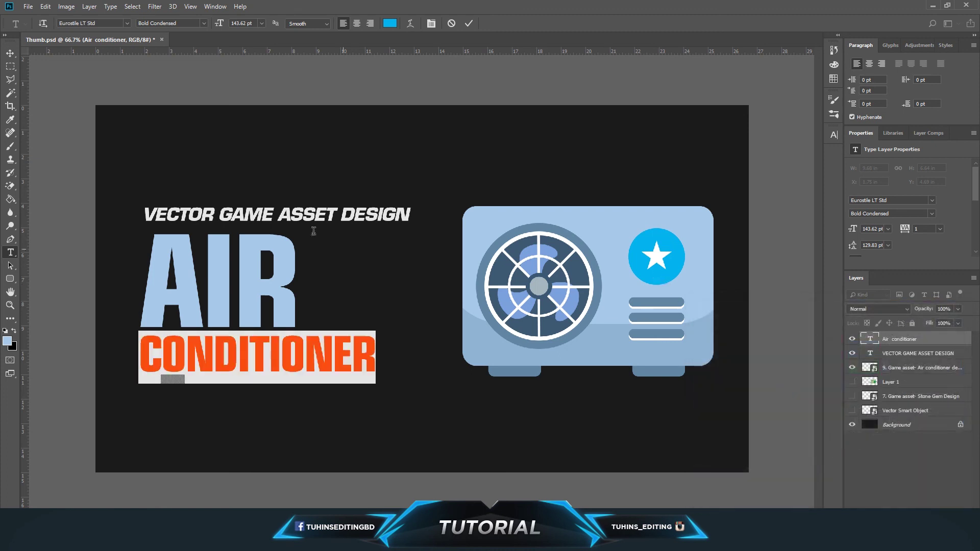
{"action": "left_click", "coordinate": [10, 53]}
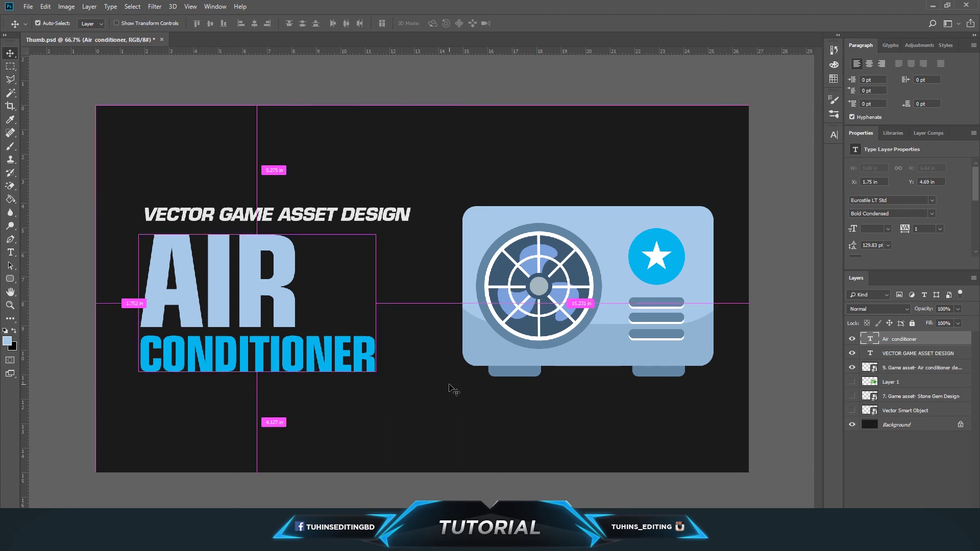
- Save a JPEG copy of the thumbnail as Thumb 4 in the tutorials folder and close Thumb.psd
{"action": "key", "text": "ctrl+shift+s"}
{"action": "left_click", "coordinate": [206, 425]}
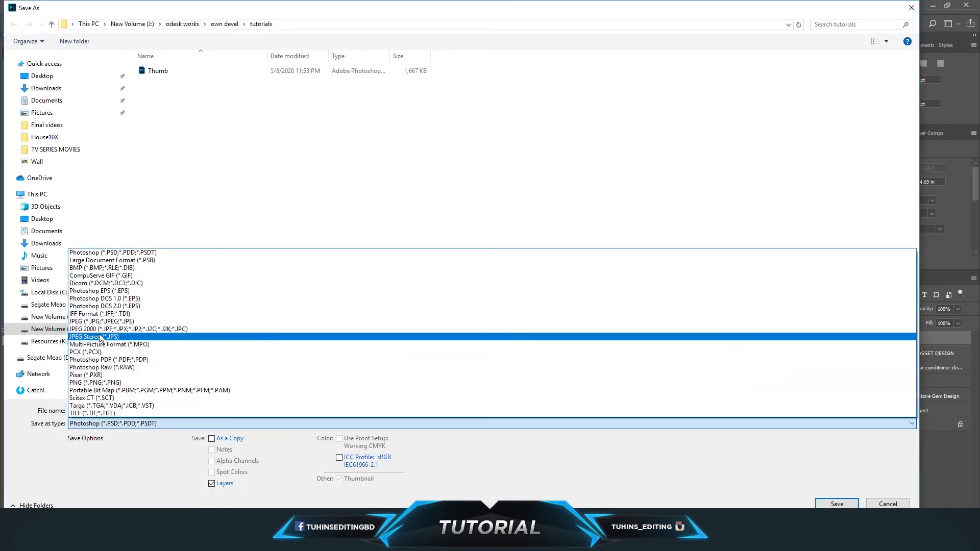
{"action": "left_click", "coordinate": [257, 326]}
{"action": "scroll", "coordinate": [259, 318], "scroll_direction": "up", "scroll_amount": 5, "text": "ctrl"}
{"action": "left_click", "coordinate": [360, 92]}
{"action": "left_click", "coordinate": [175, 410]}
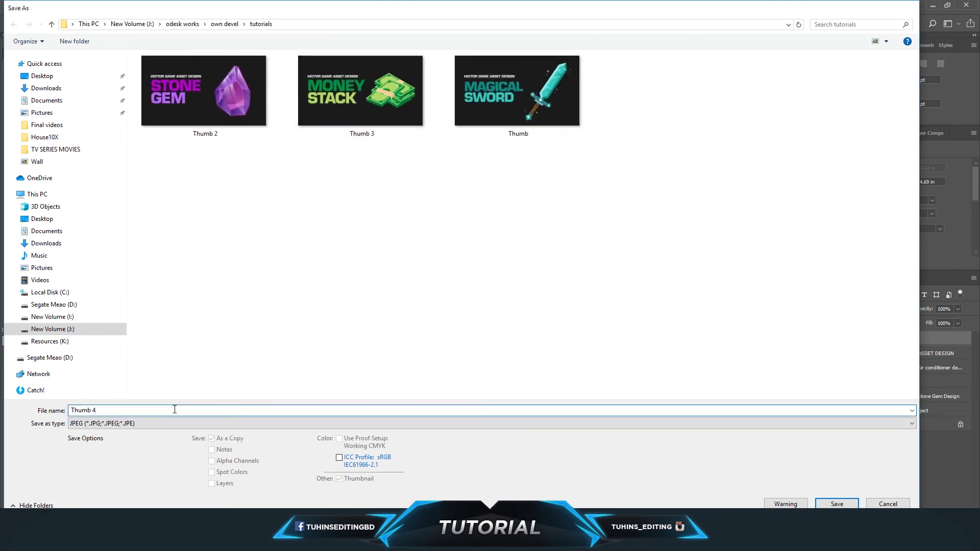
{"action": "key", "text": "Return"}
{"action": "key", "text": "Return"}
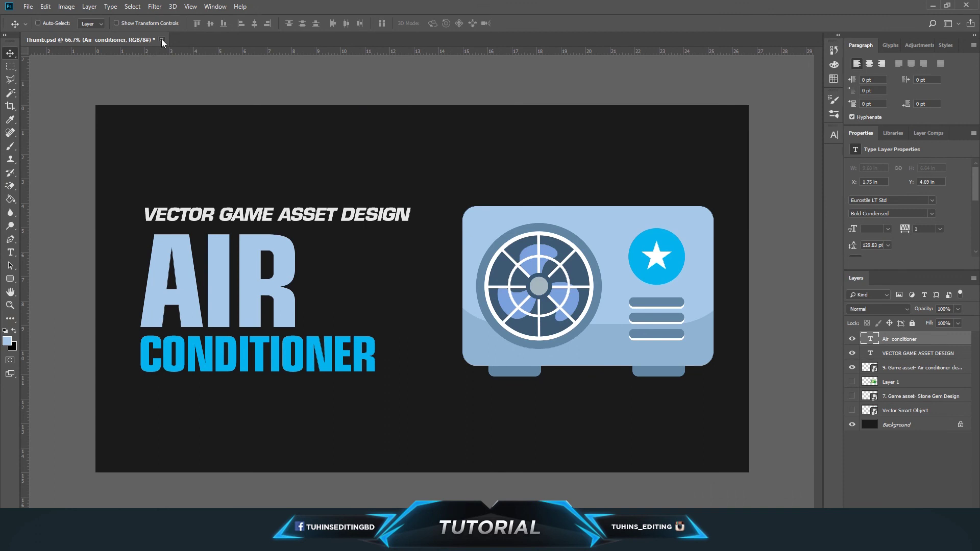
{"action": "left_click", "coordinate": [161, 39]}
{"action": "left_click", "coordinate": [486, 202]}
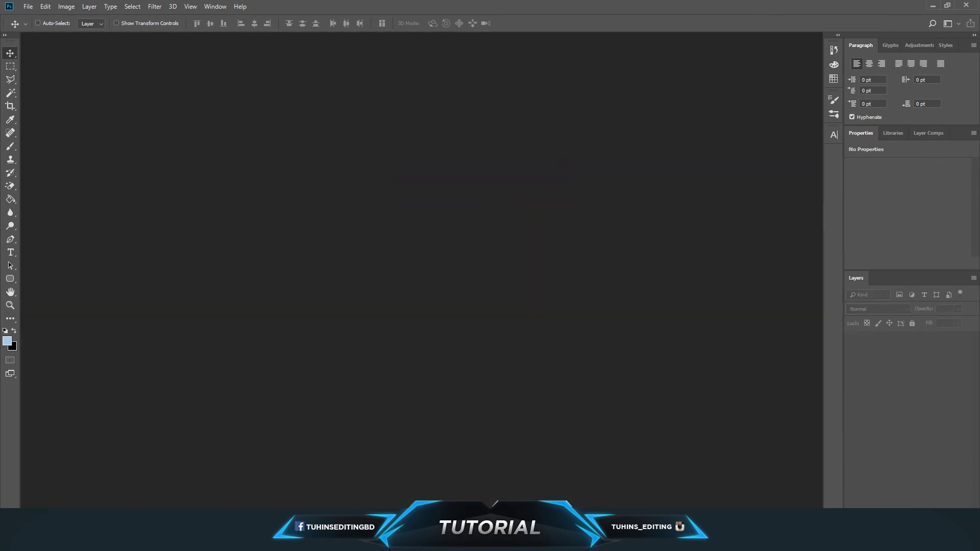